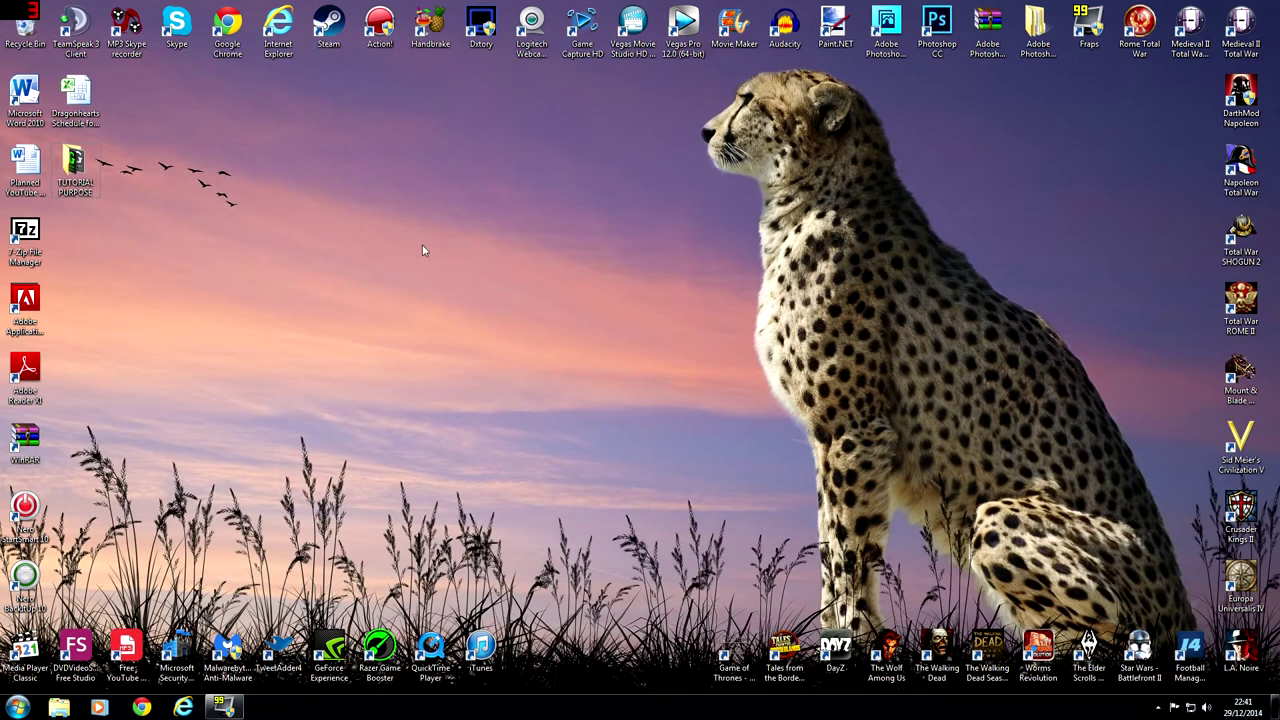
Open the TUTORIAL PURPOSE folder on the desktop in Windows Explorer
drag(295, 205, 77, 170)
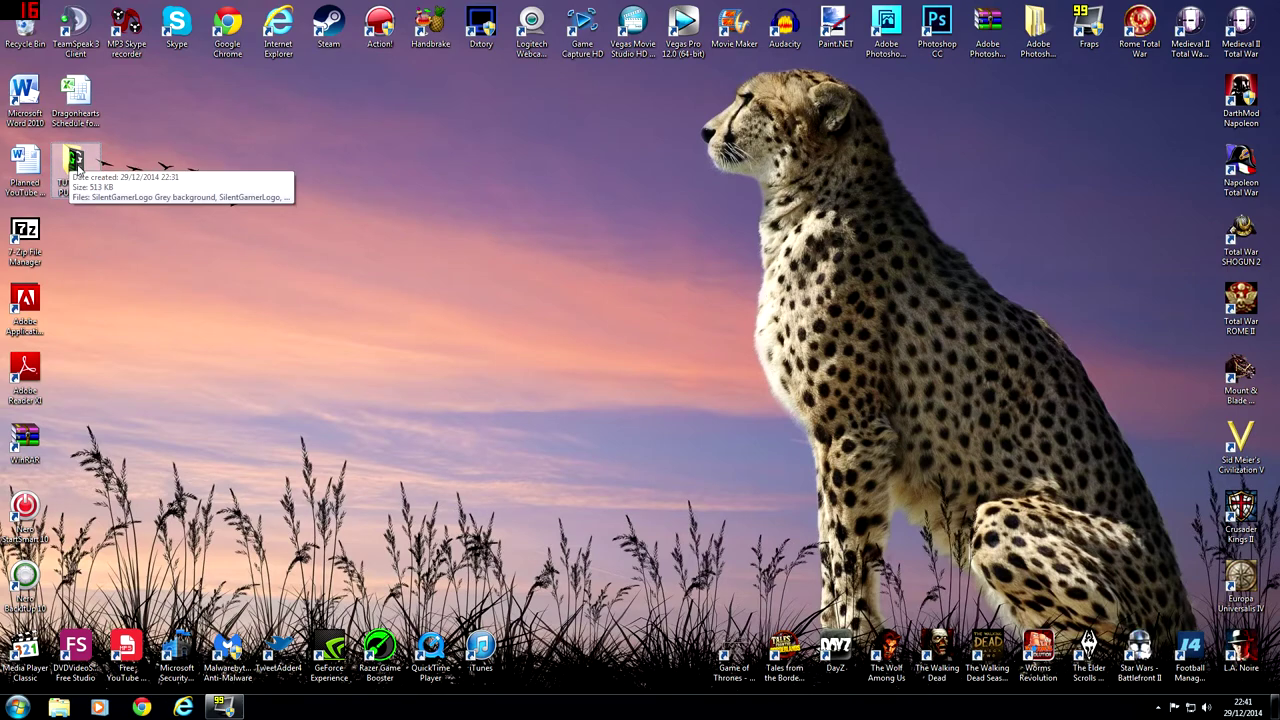
double_click(75, 168)
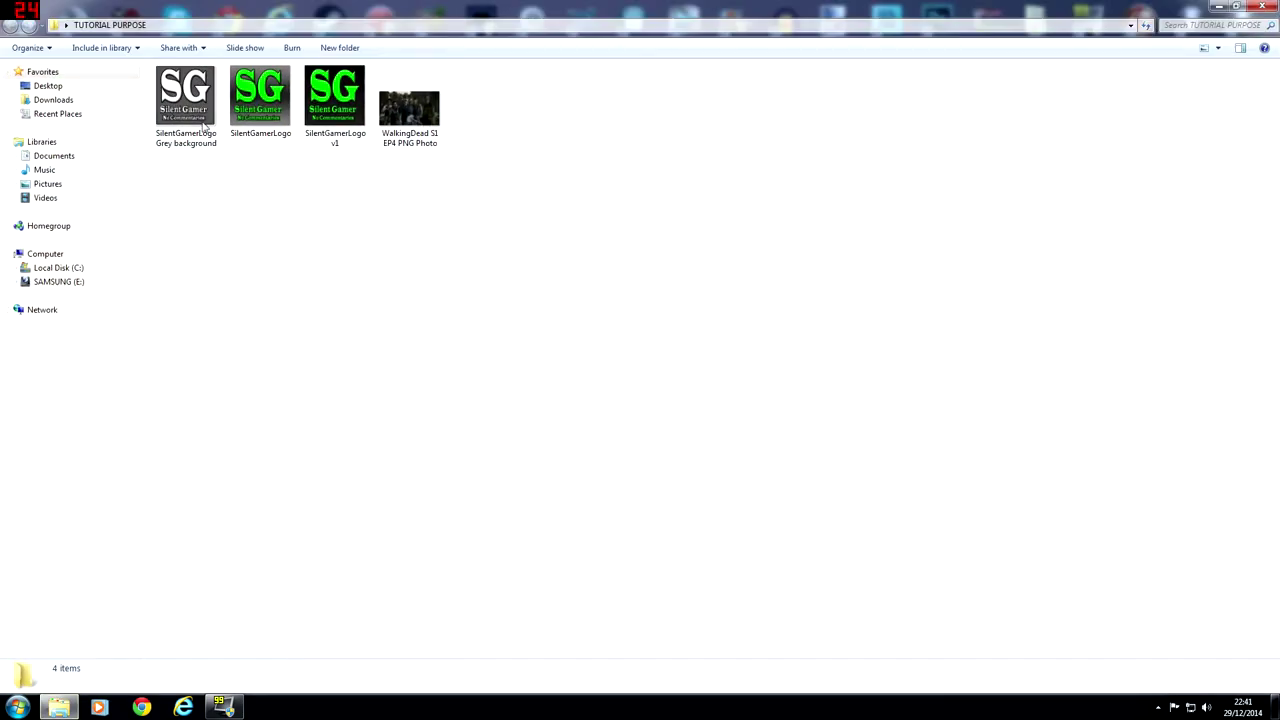
Preview the three SilentGamerLogo images and the WalkingDead screenshot, then close the viewer and folder
double_click(199, 117)
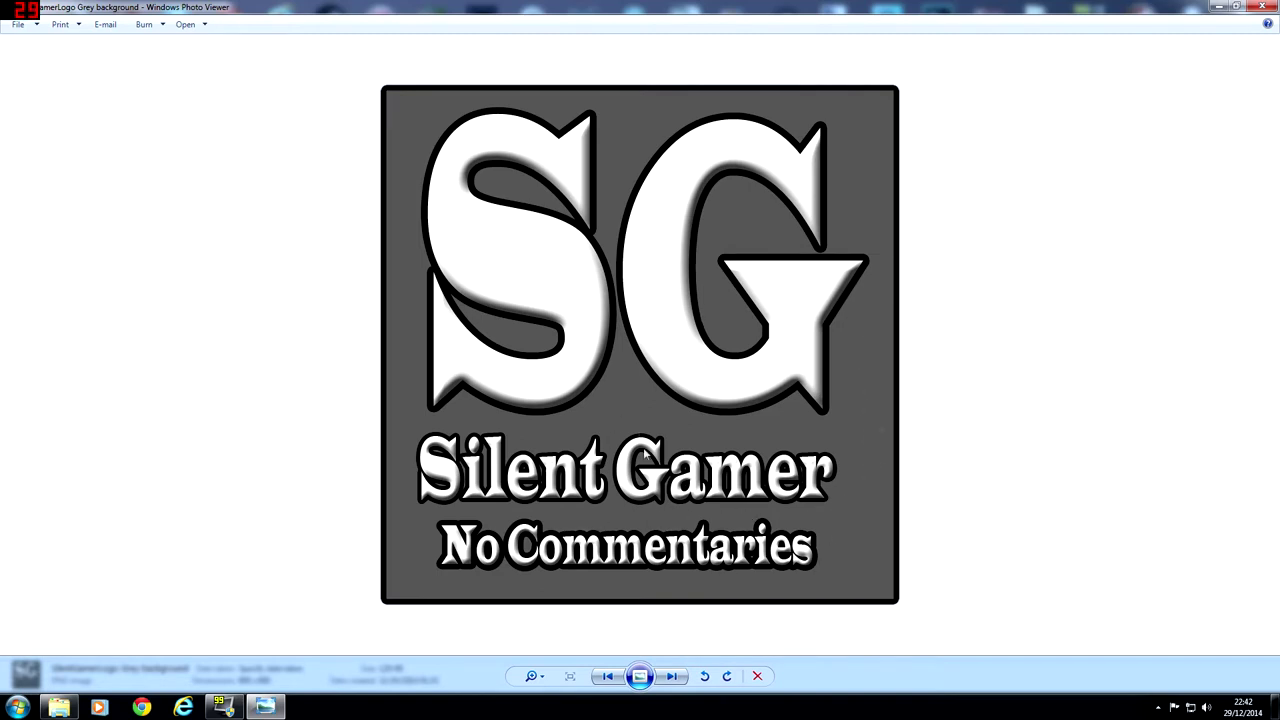
click(680, 677)
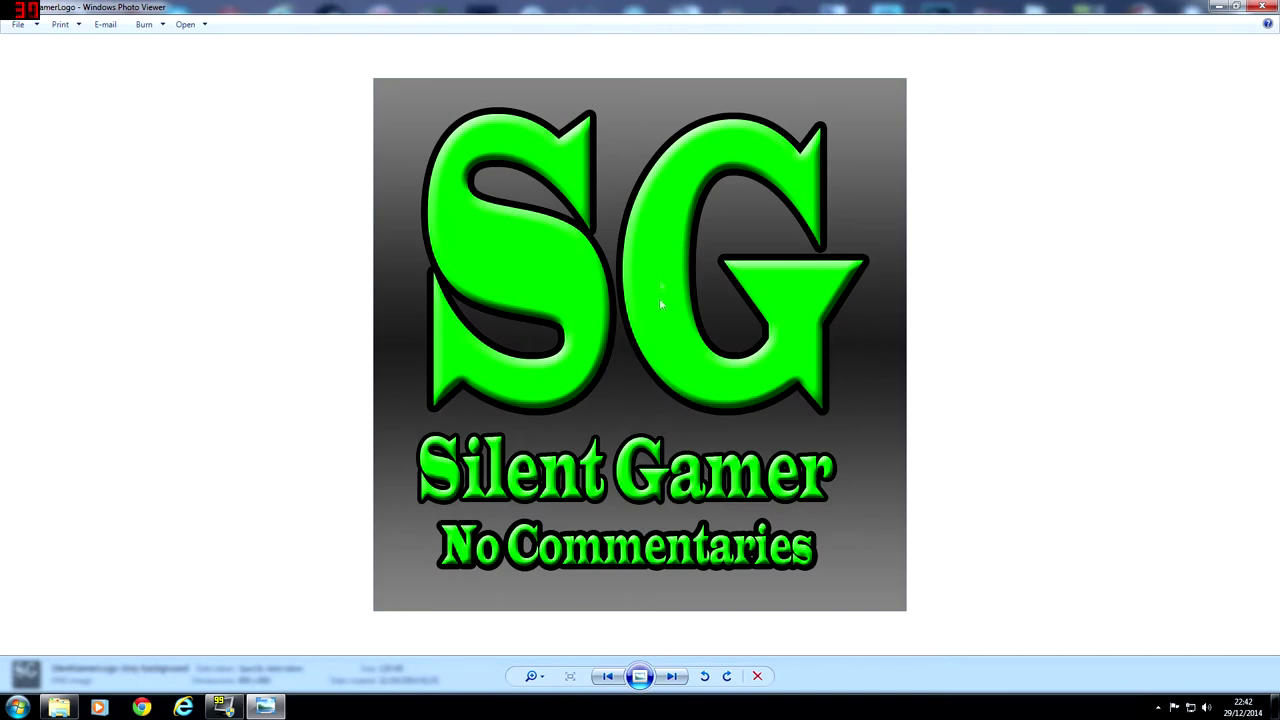
click(680, 677)
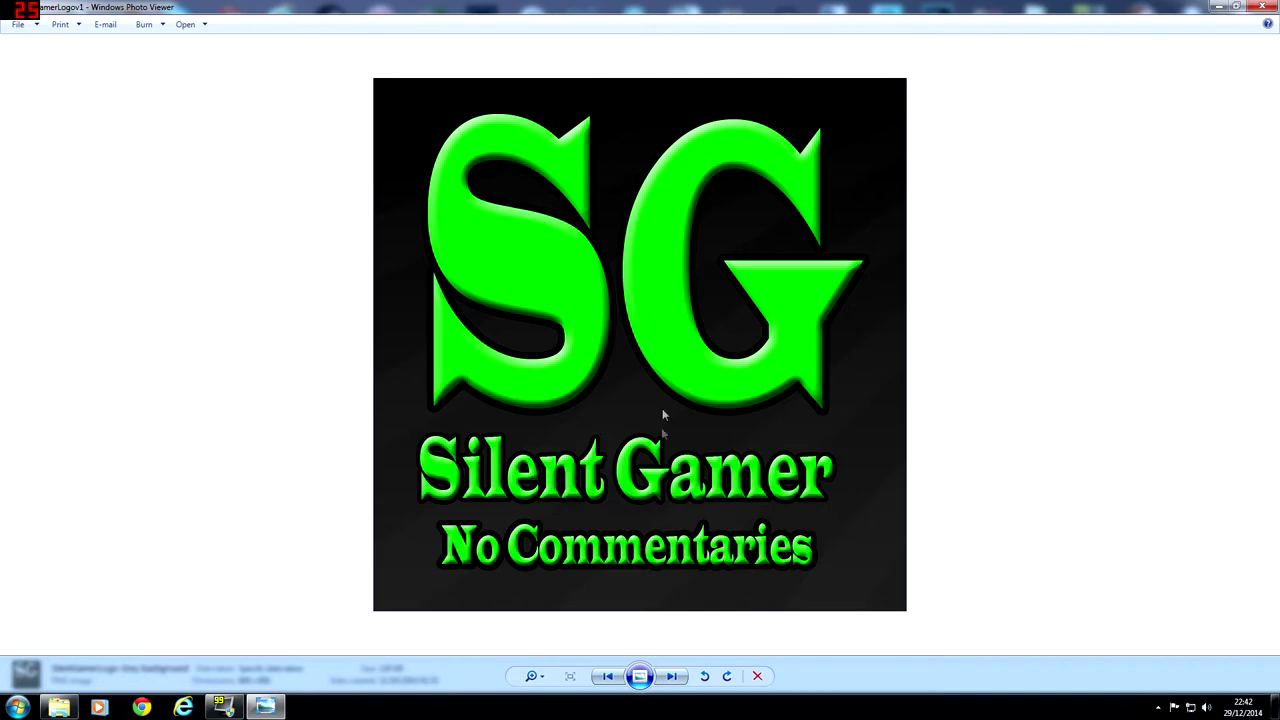
click(679, 678)
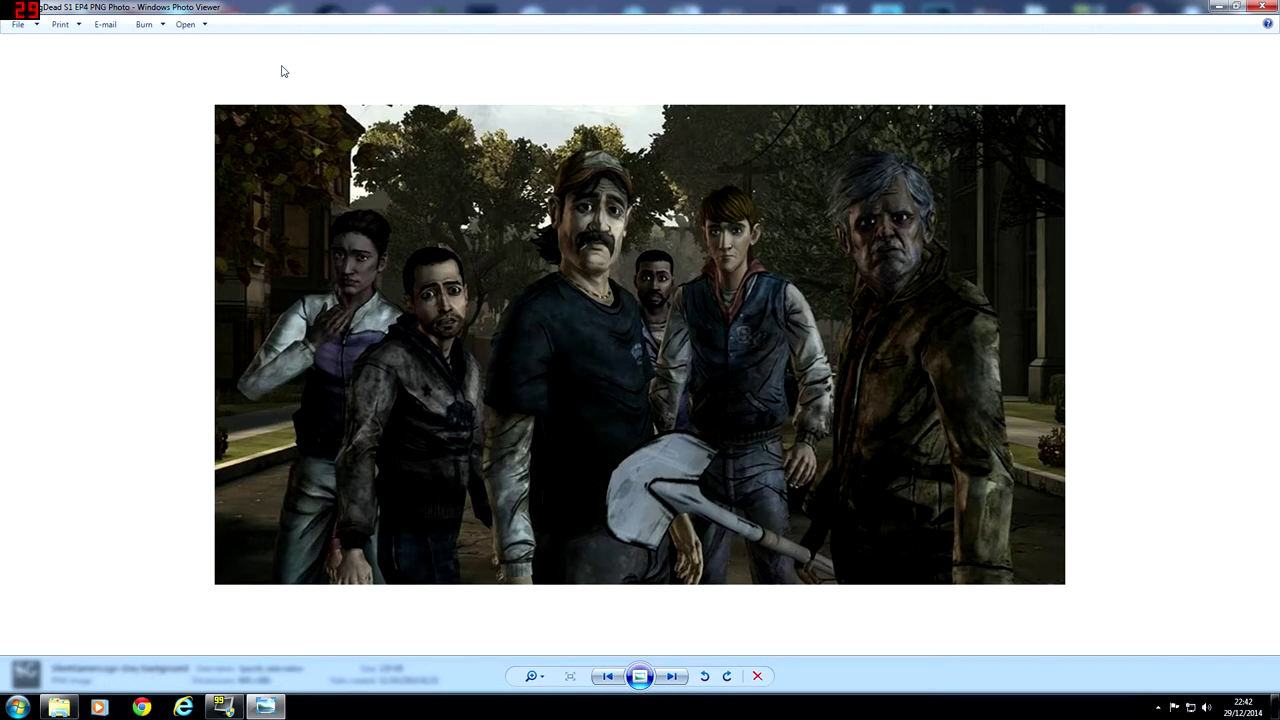
click(1262, 7)
click(1262, 7)
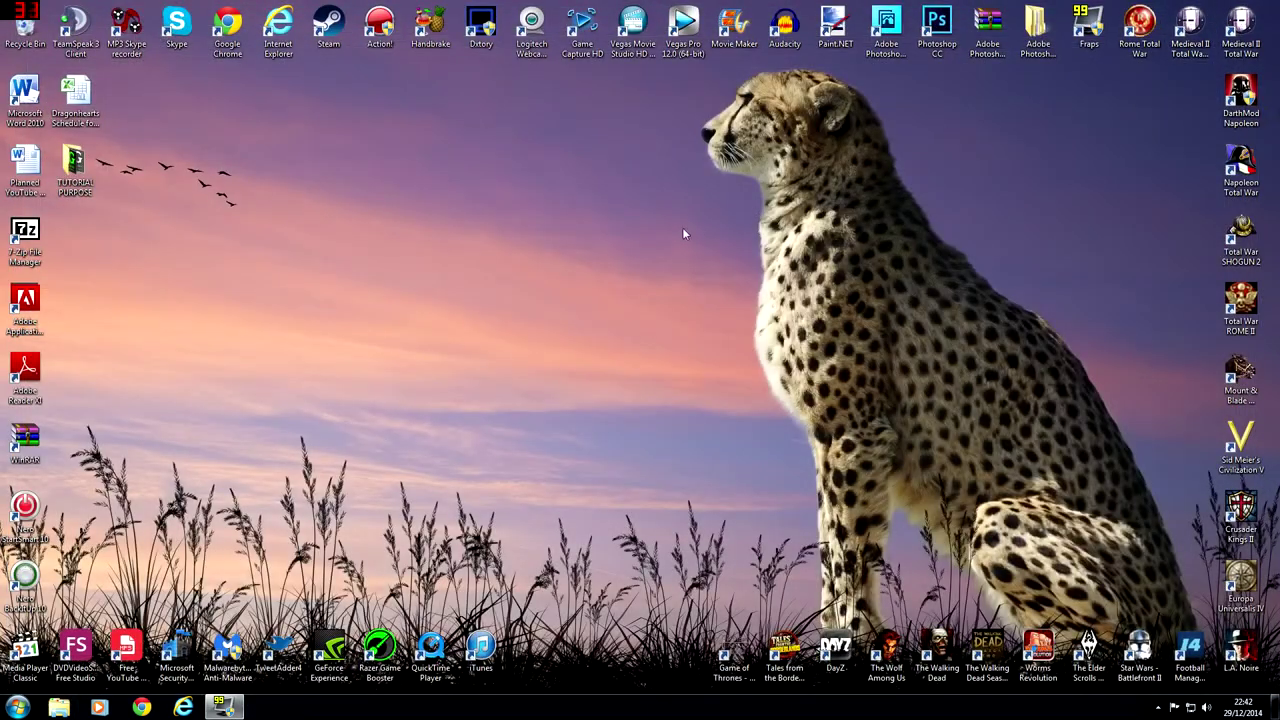
Launch Photoshop Elements 11 and enter the Photo Editor
double_click(886, 21)
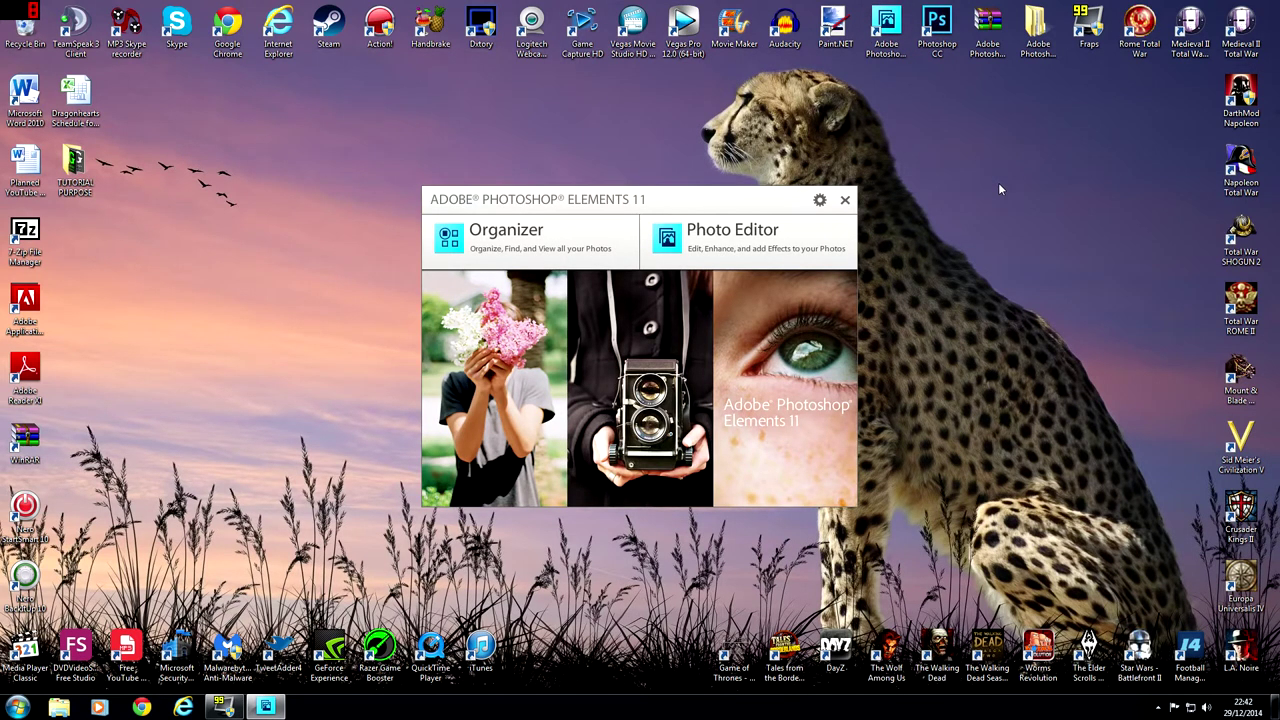
click(746, 234)
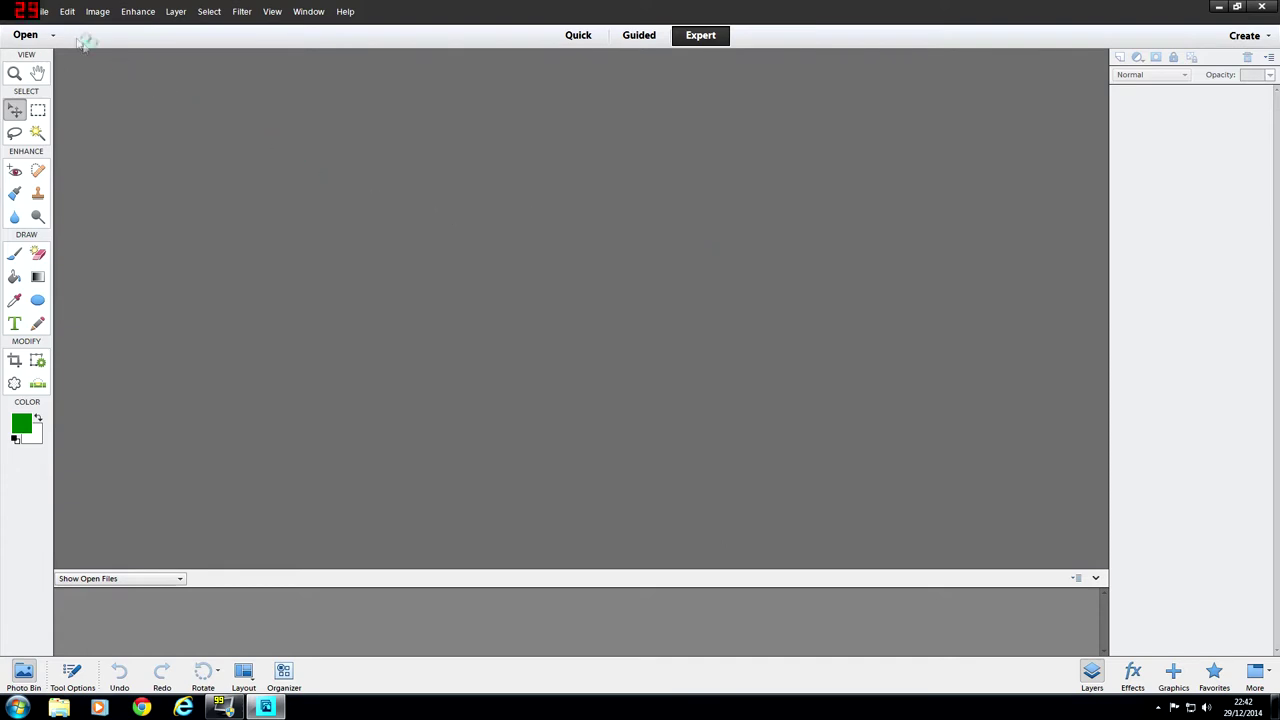
Create a new blank 1280 x 720 pixel document, Untitled-1
click(46, 15)
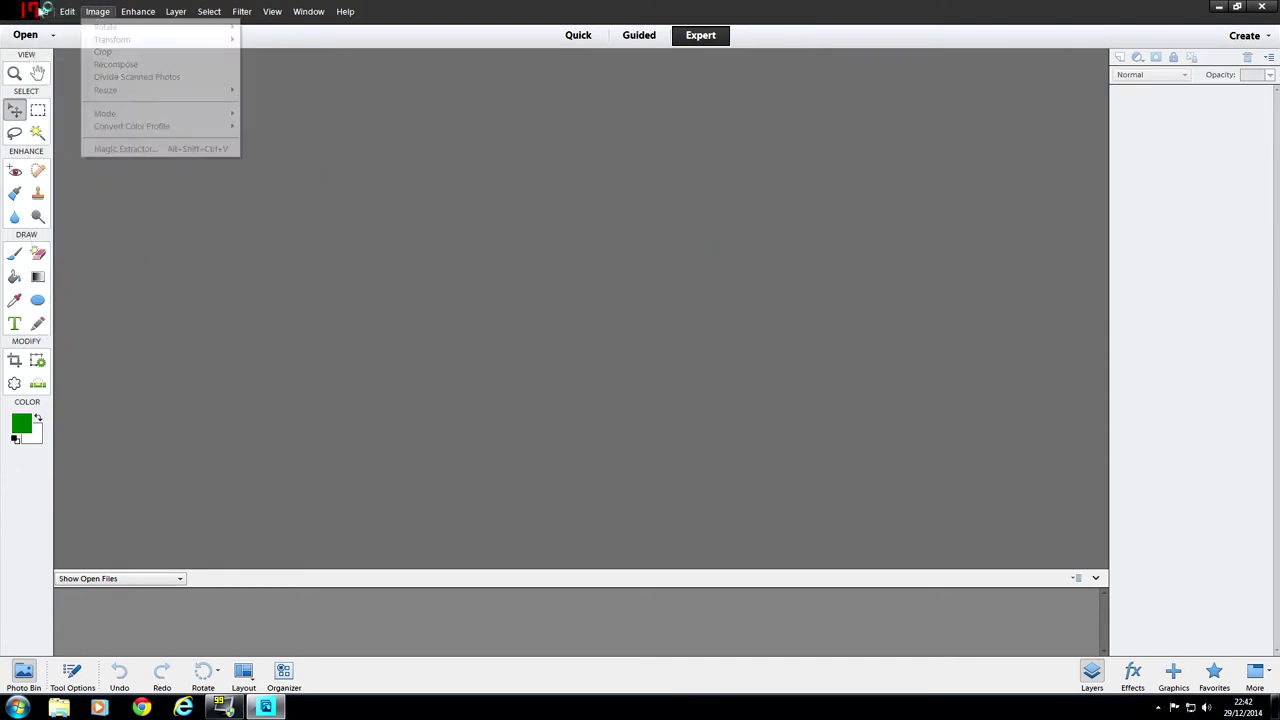
mouse_move(110, 28)
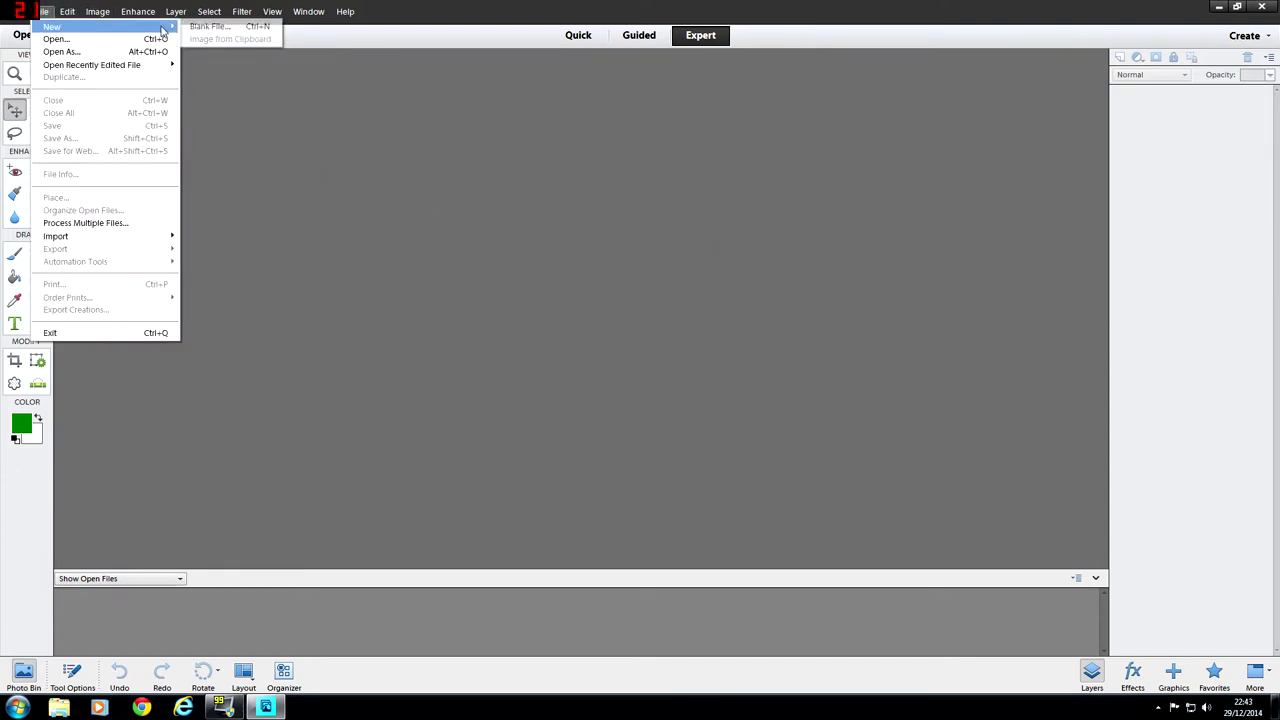
click(211, 28)
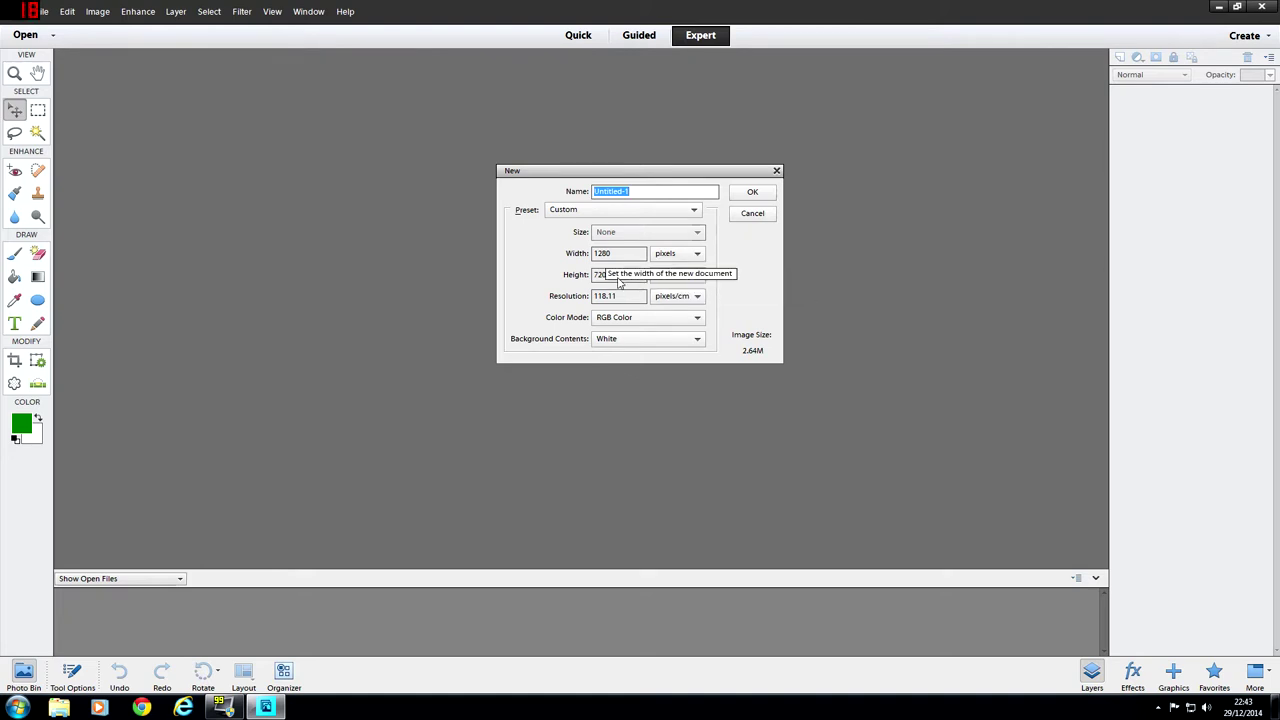
click(752, 193)
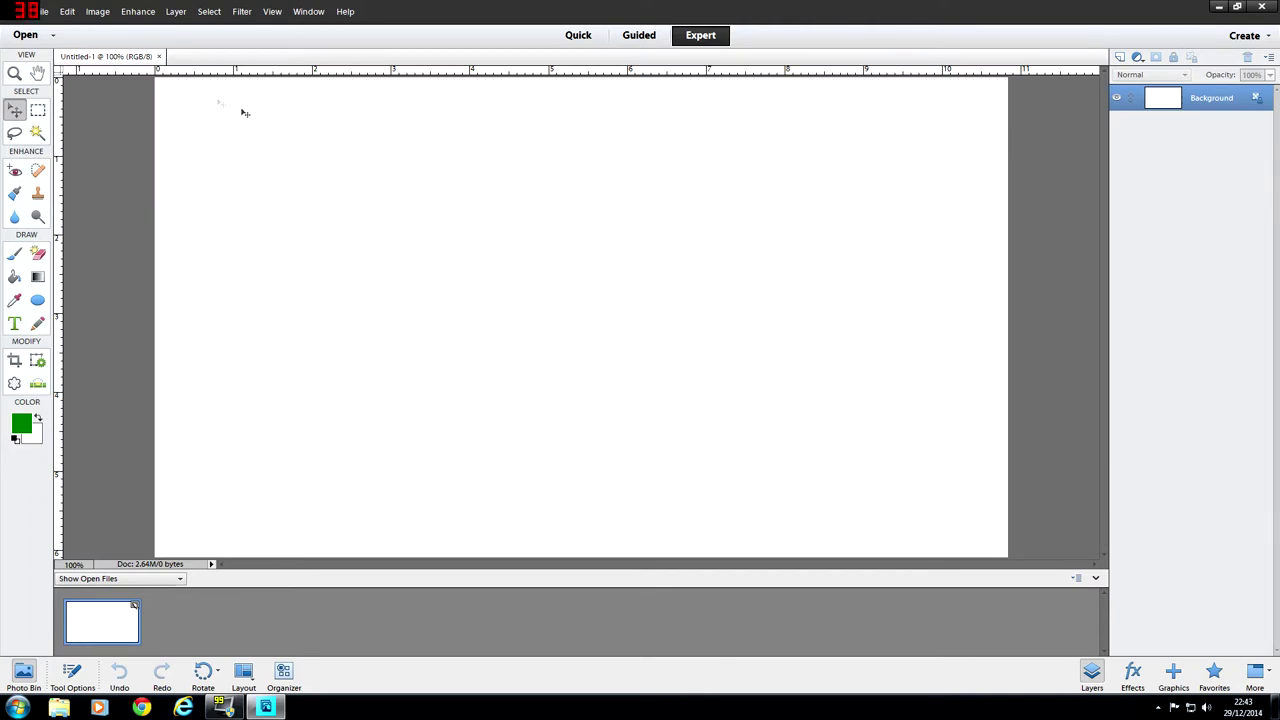
click(43, 11)
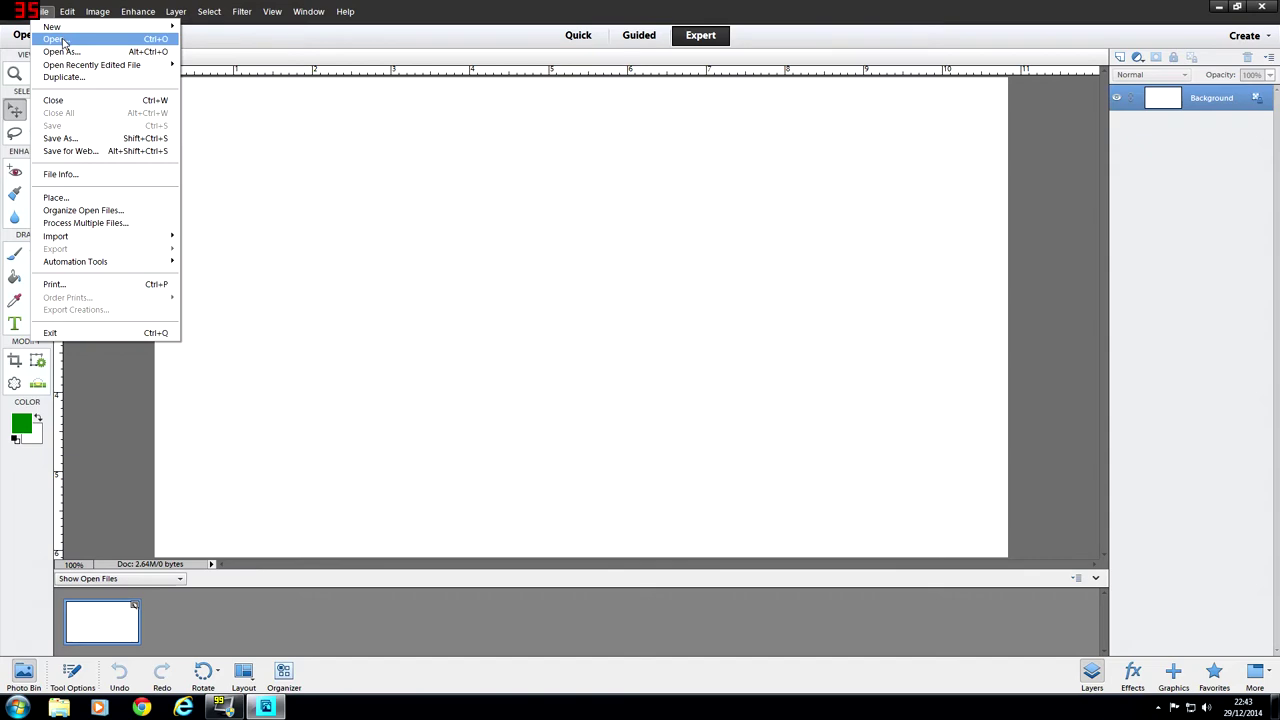
Open the three SilentGamerLogo images and WalkingDead S1 EP4 screenshot from Desktop > TUTORIAL PURPOSE
click(63, 40)
click(334, 310)
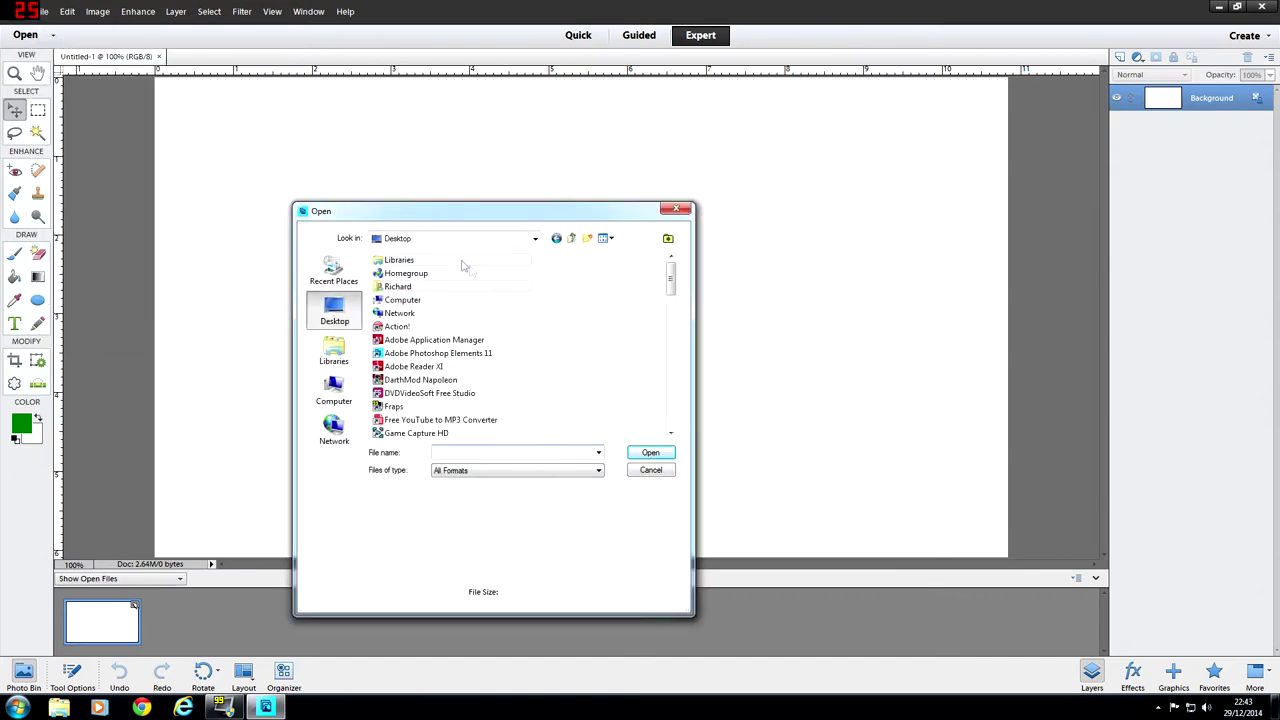
drag(675, 290, 663, 330)
double_click(425, 371)
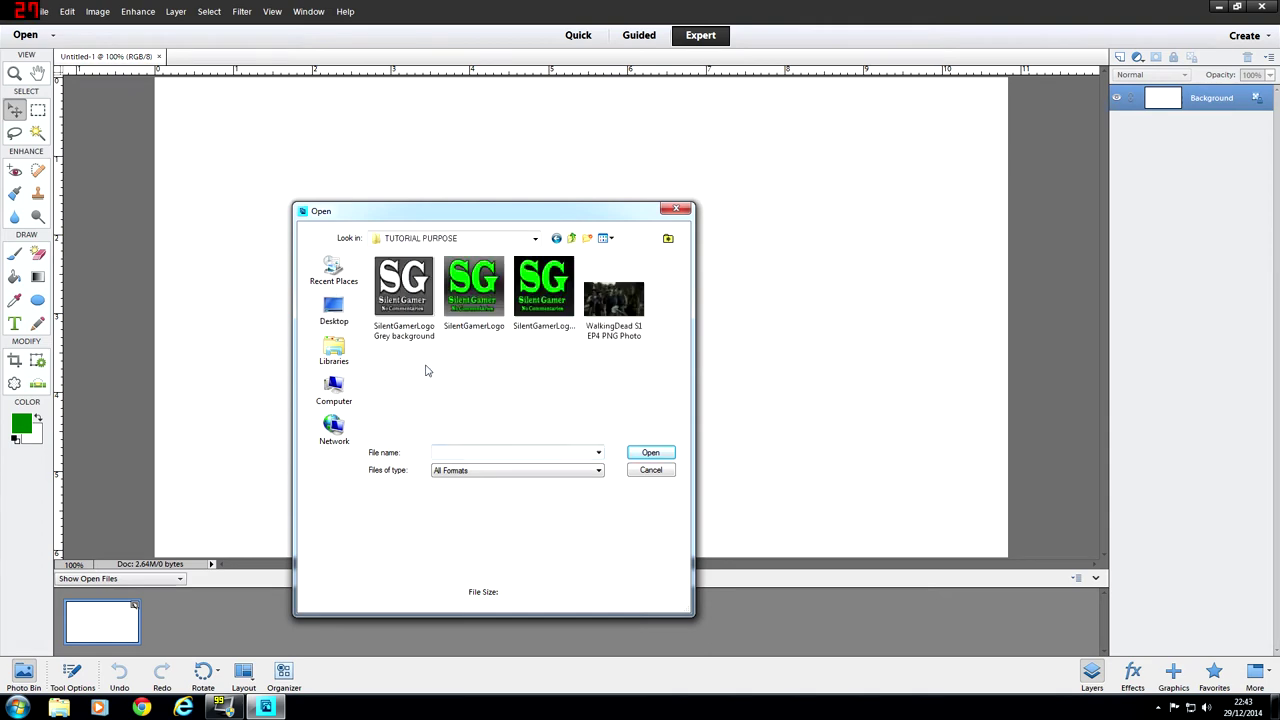
drag(630, 390, 442, 285)
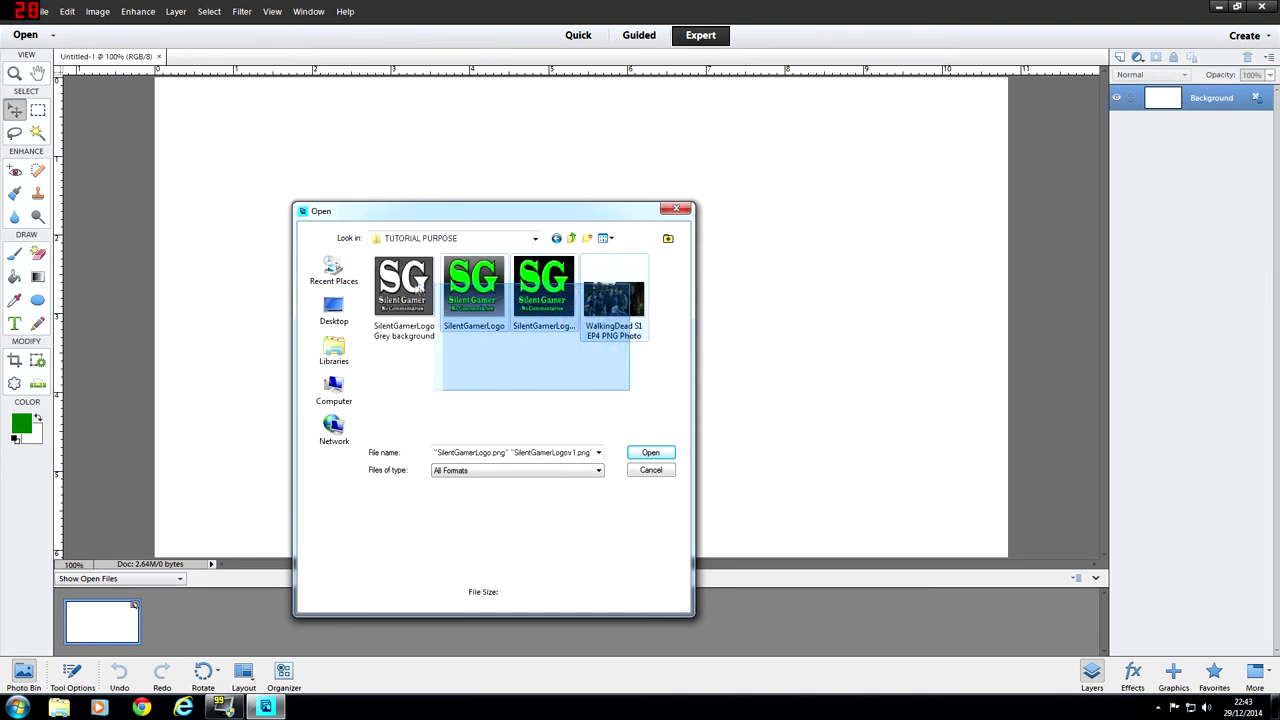
click(650, 452)
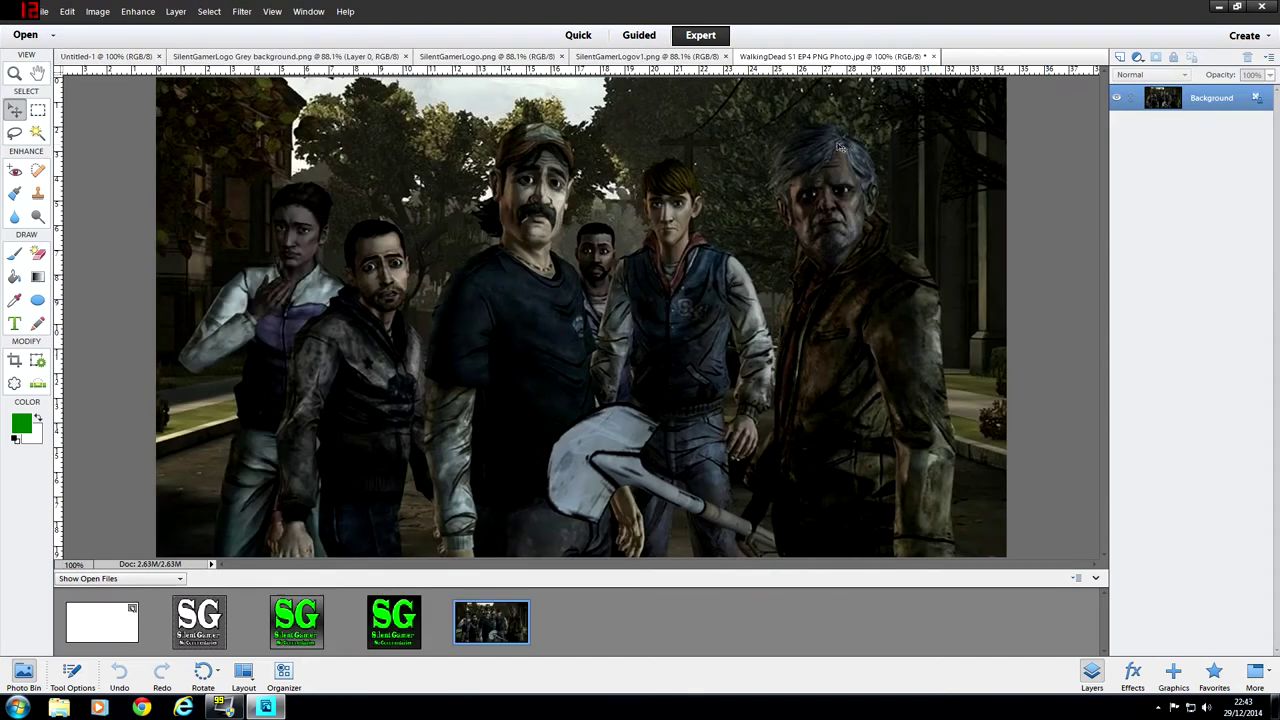
Select the whole Walking Dead screenshot and drag it into Untitled-1 as Layer 1
click(37, 110)
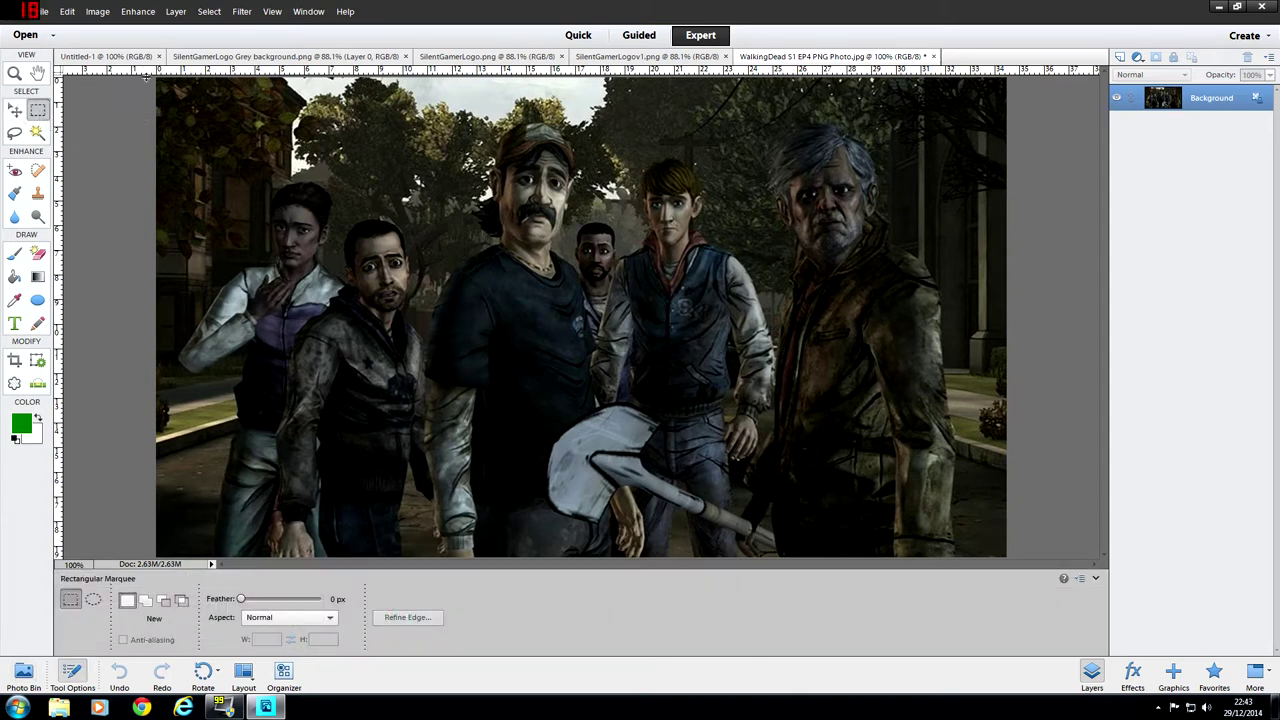
drag(158, 80, 1072, 610)
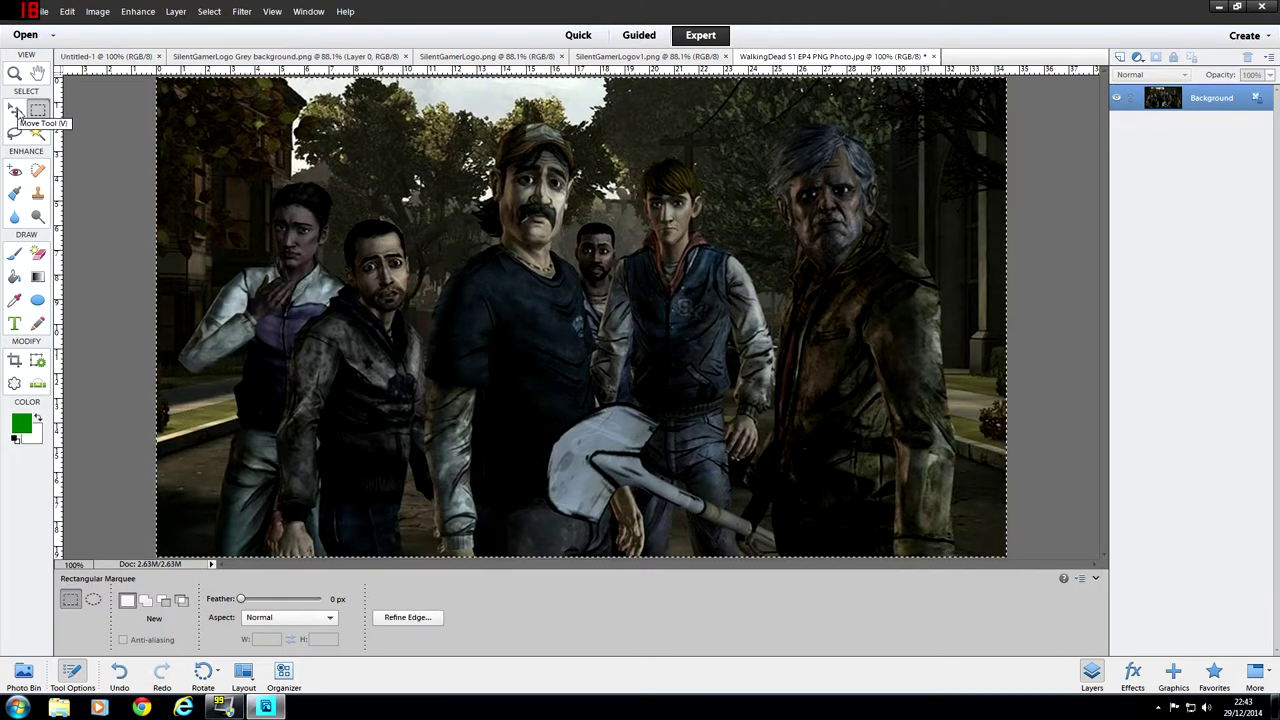
click(16, 112)
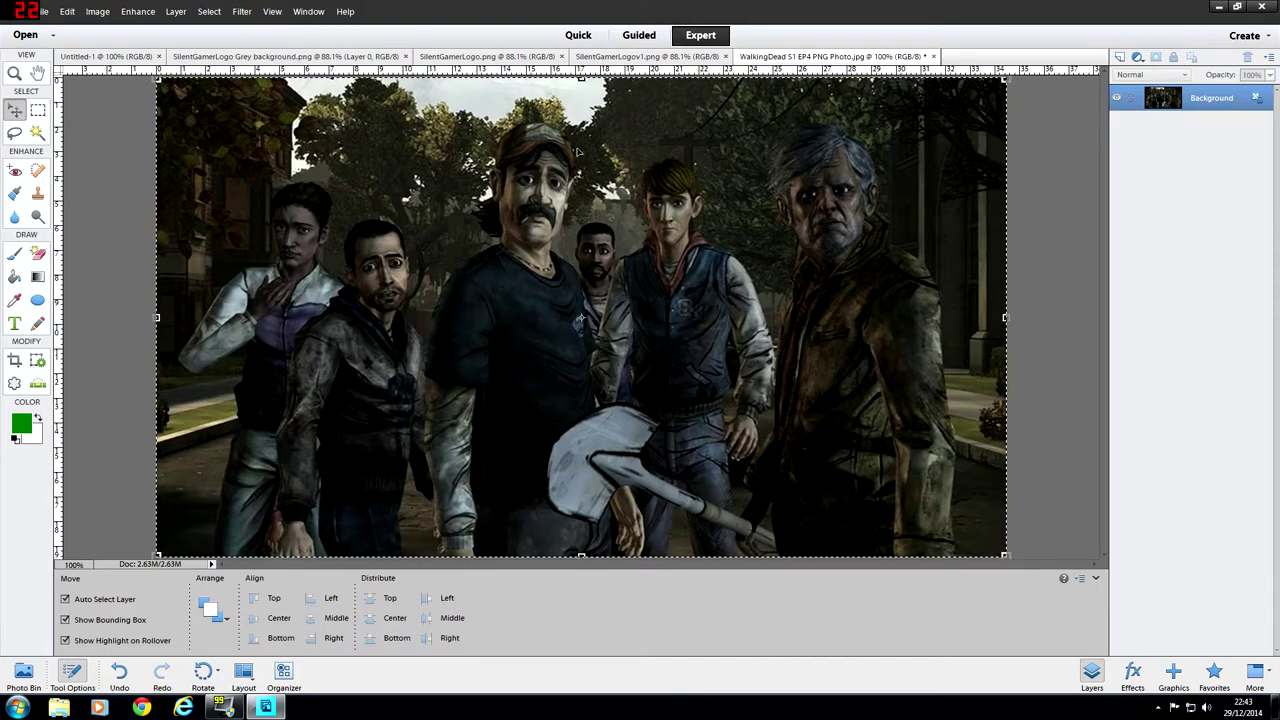
drag(574, 148, 516, 243)
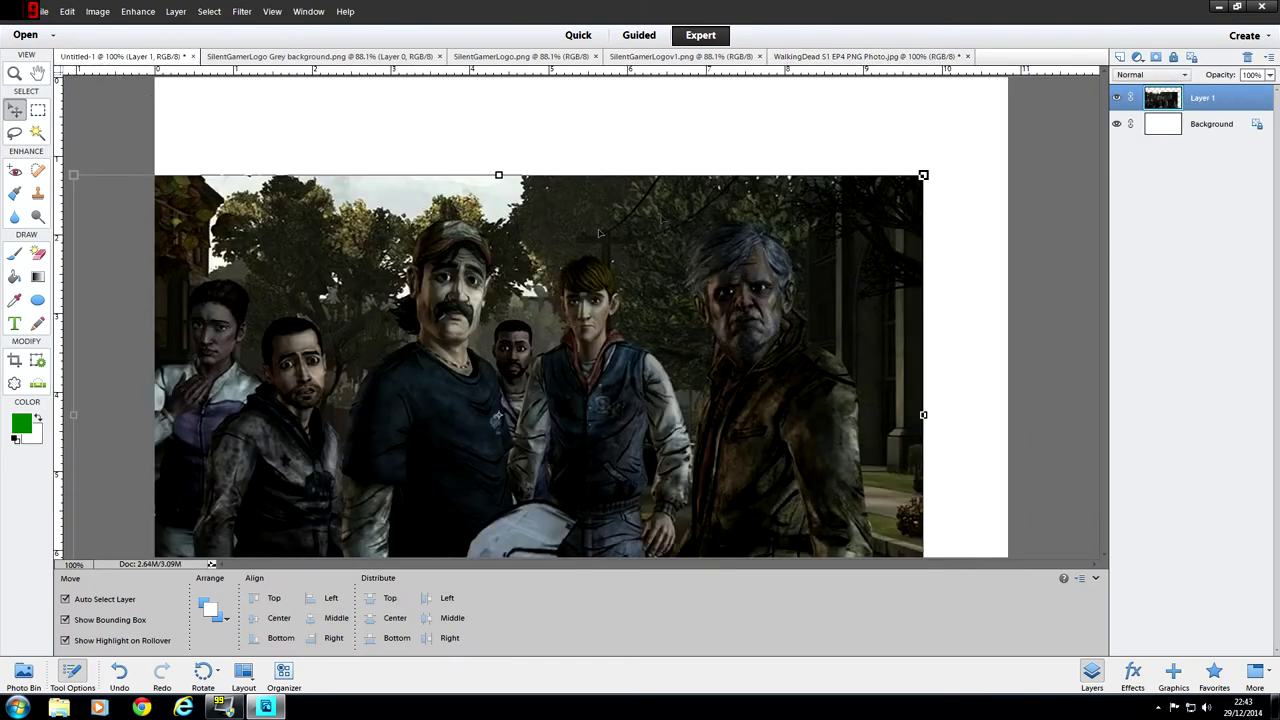
Scale the screenshot layer to fill the 1280 x 720 canvas and commit it
drag(923, 175, 1004, 78)
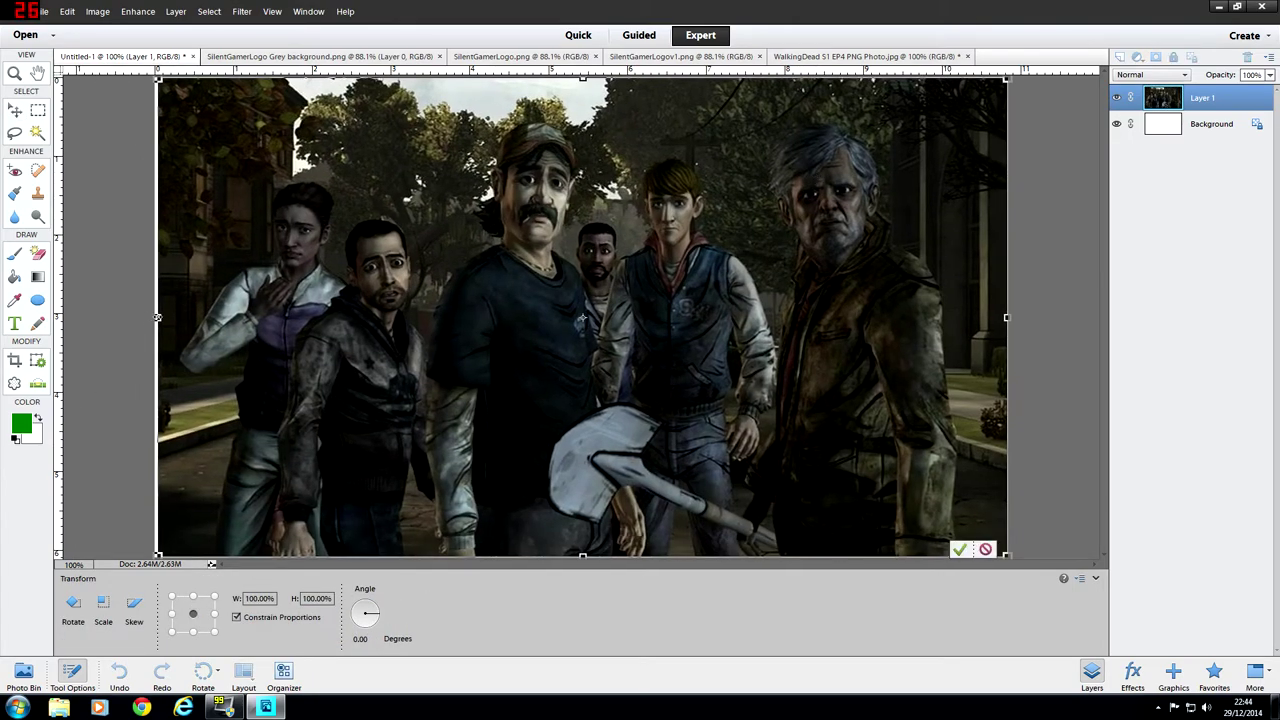
drag(157, 317, 155, 317)
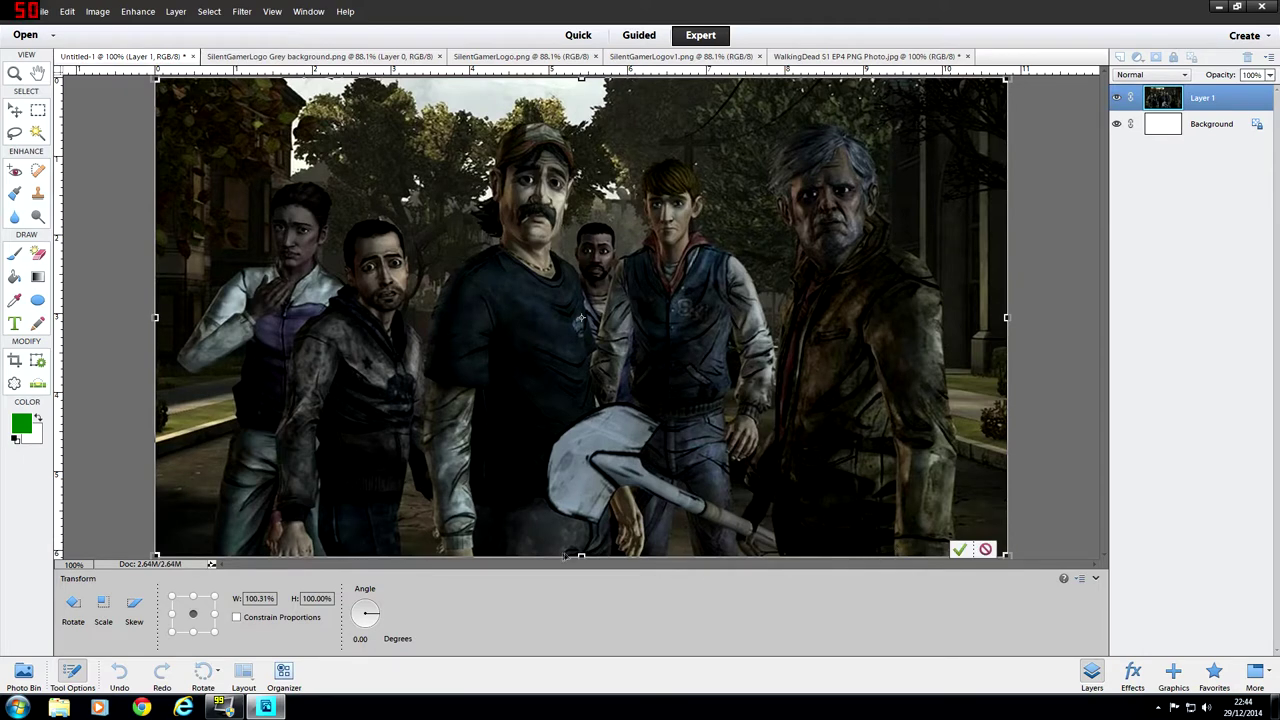
drag(581, 553, 581, 556)
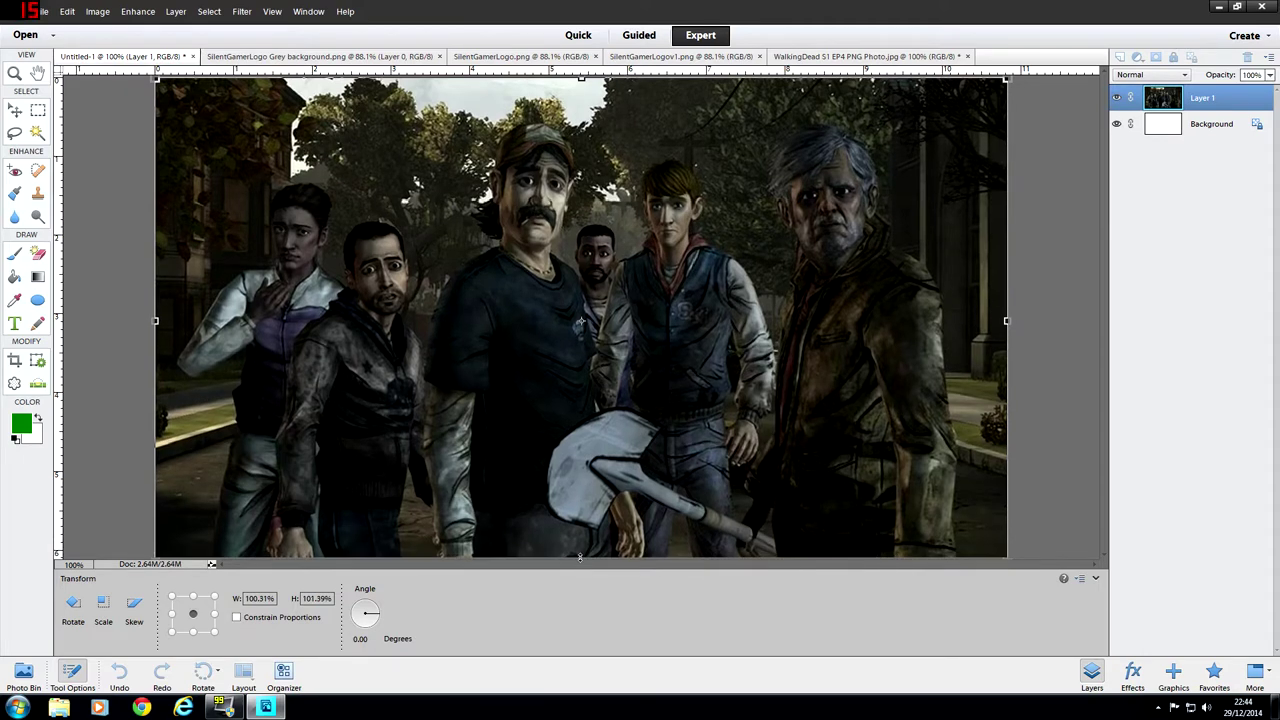
click(958, 550)
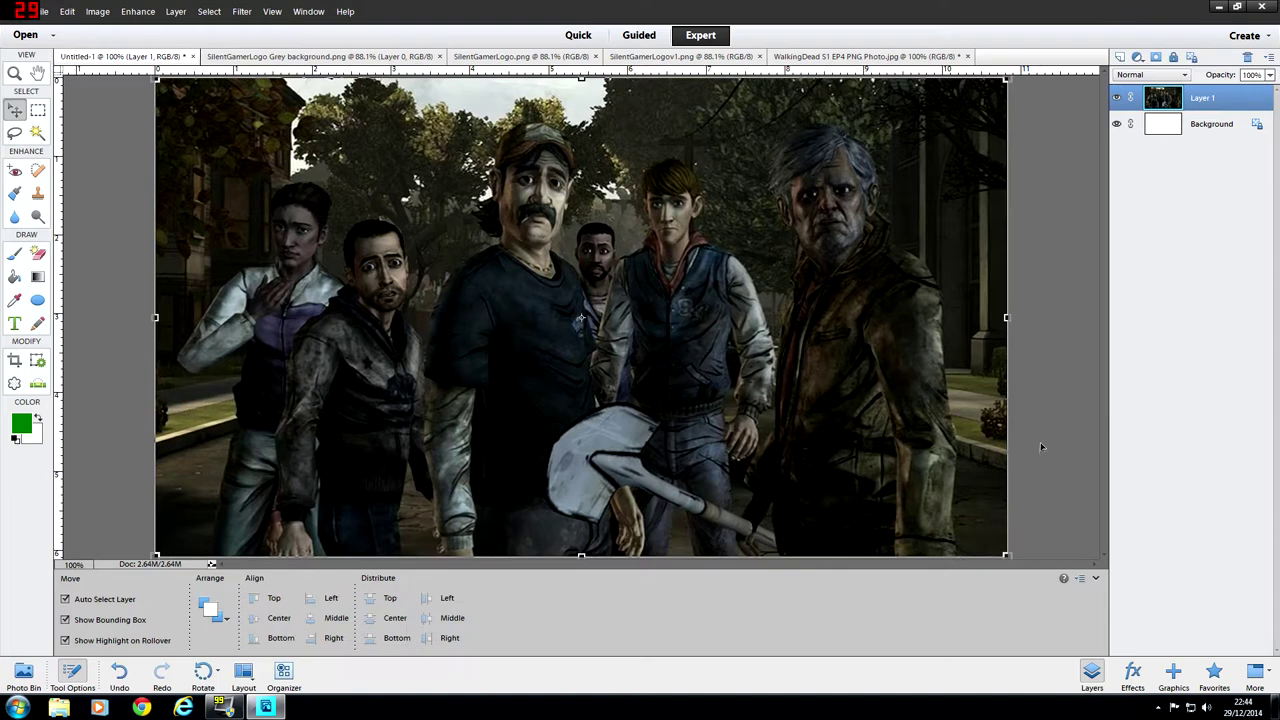
click(1211, 123)
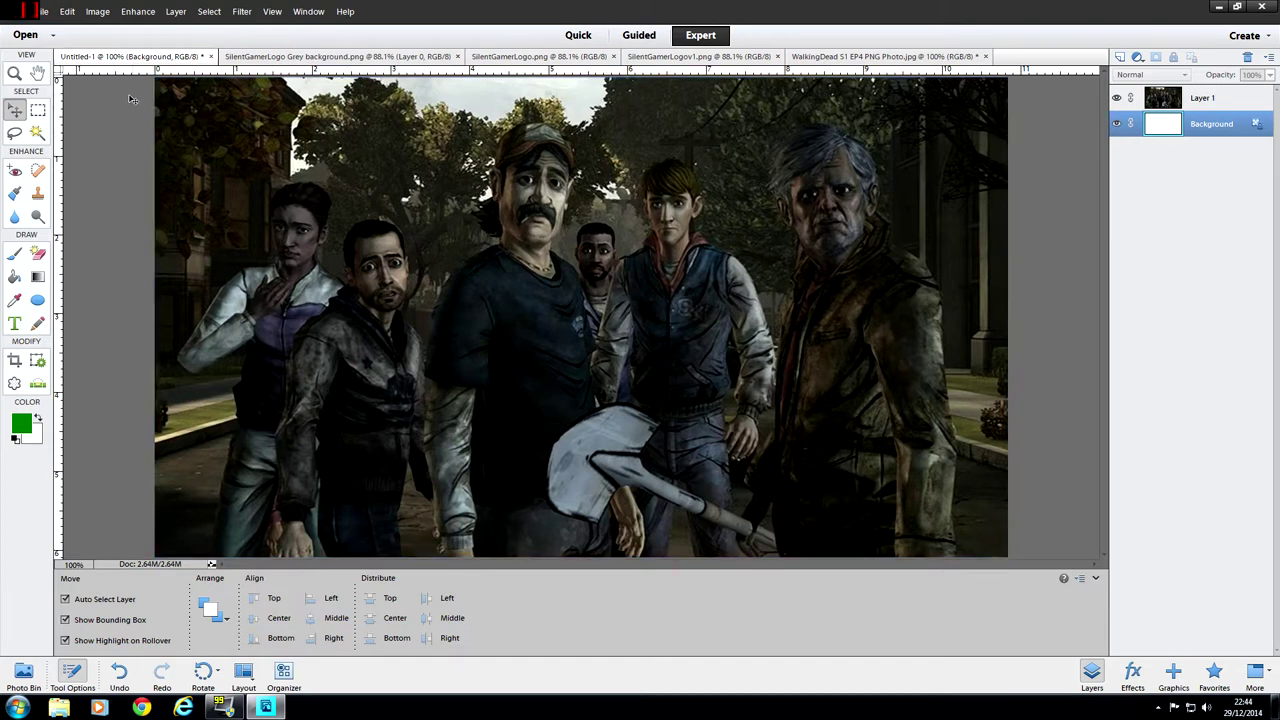
Close the original WalkingDead document and show the grey-background SG logo file
click(903, 57)
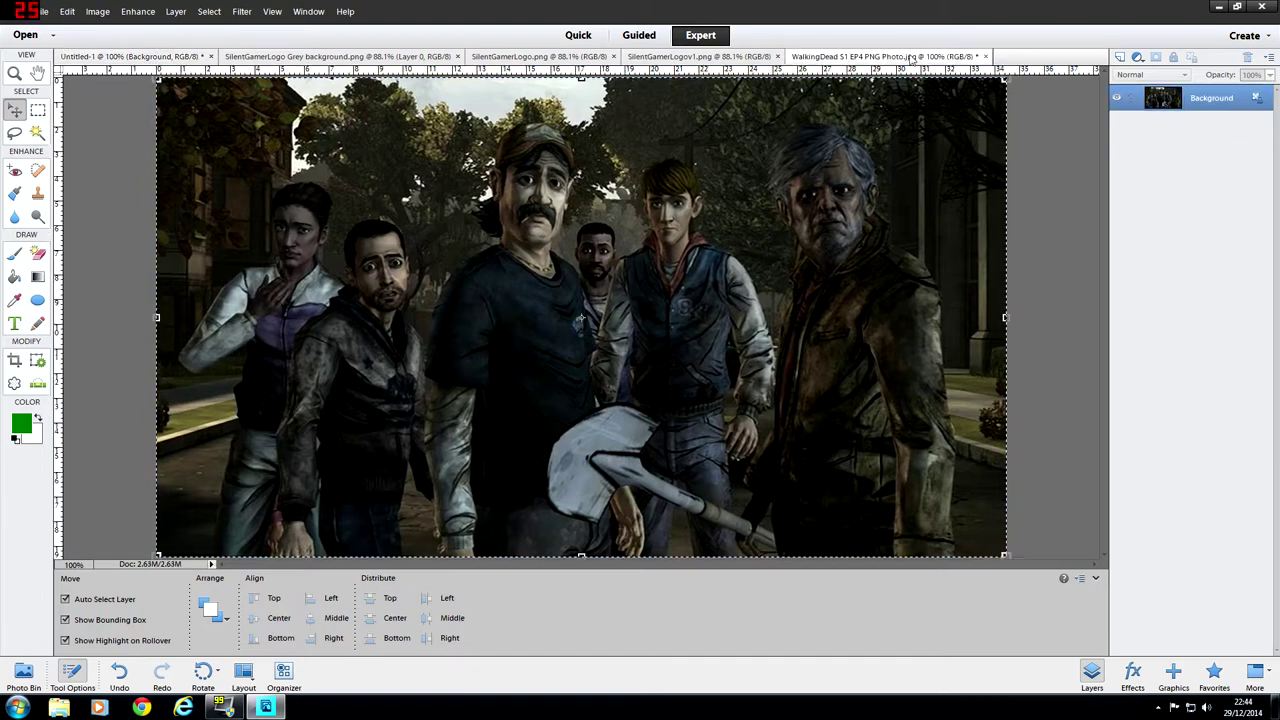
click(985, 57)
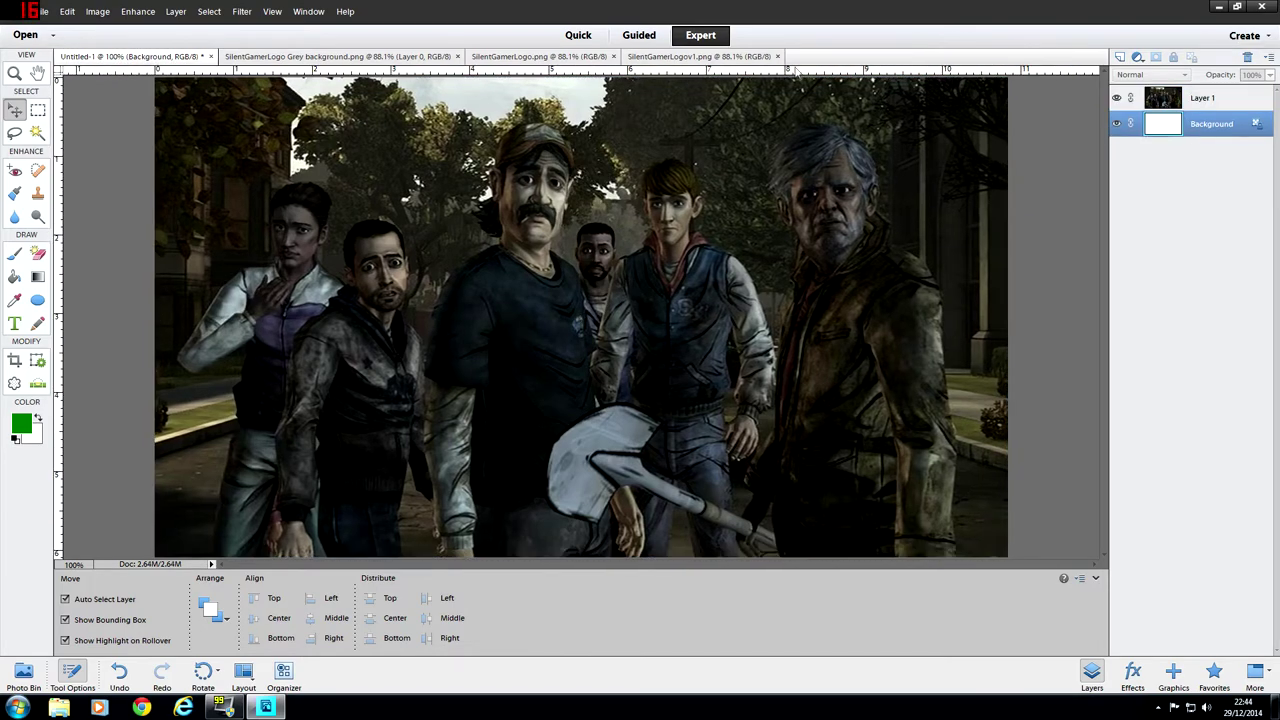
click(385, 56)
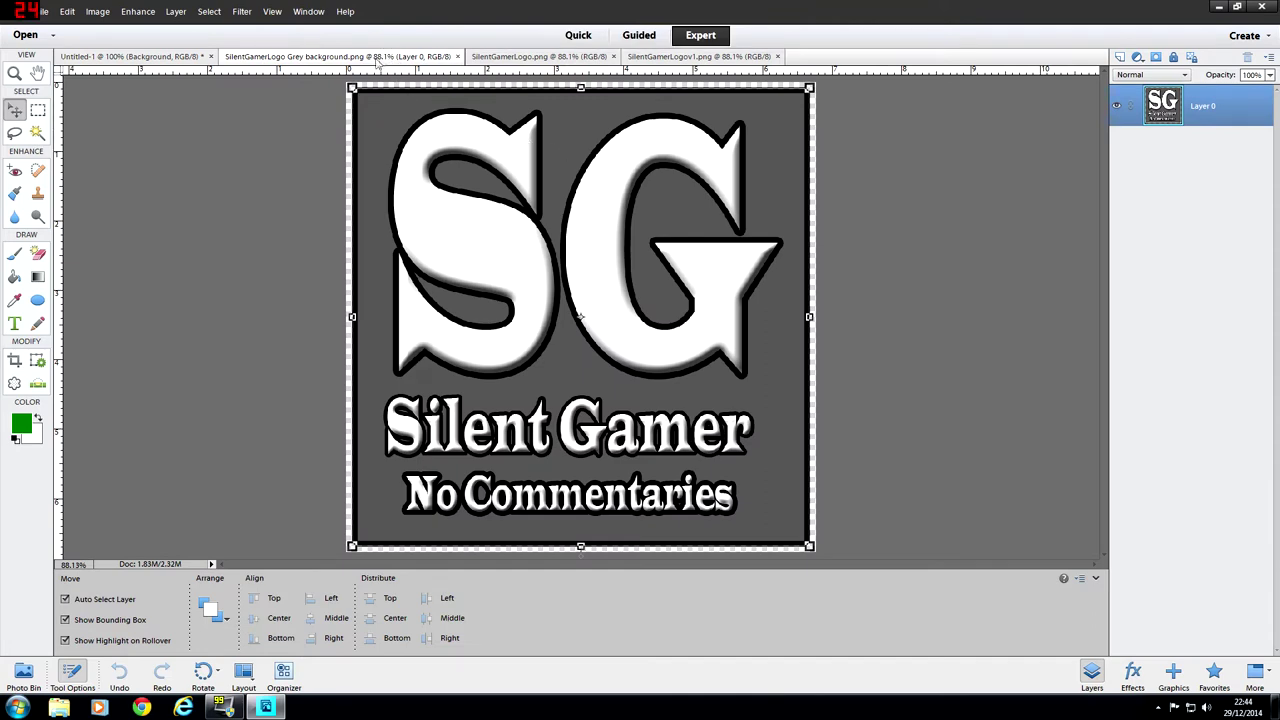
Drag the black-background SG logo into Untitled-1 as Layer 2, above the screenshot layer
click(518, 57)
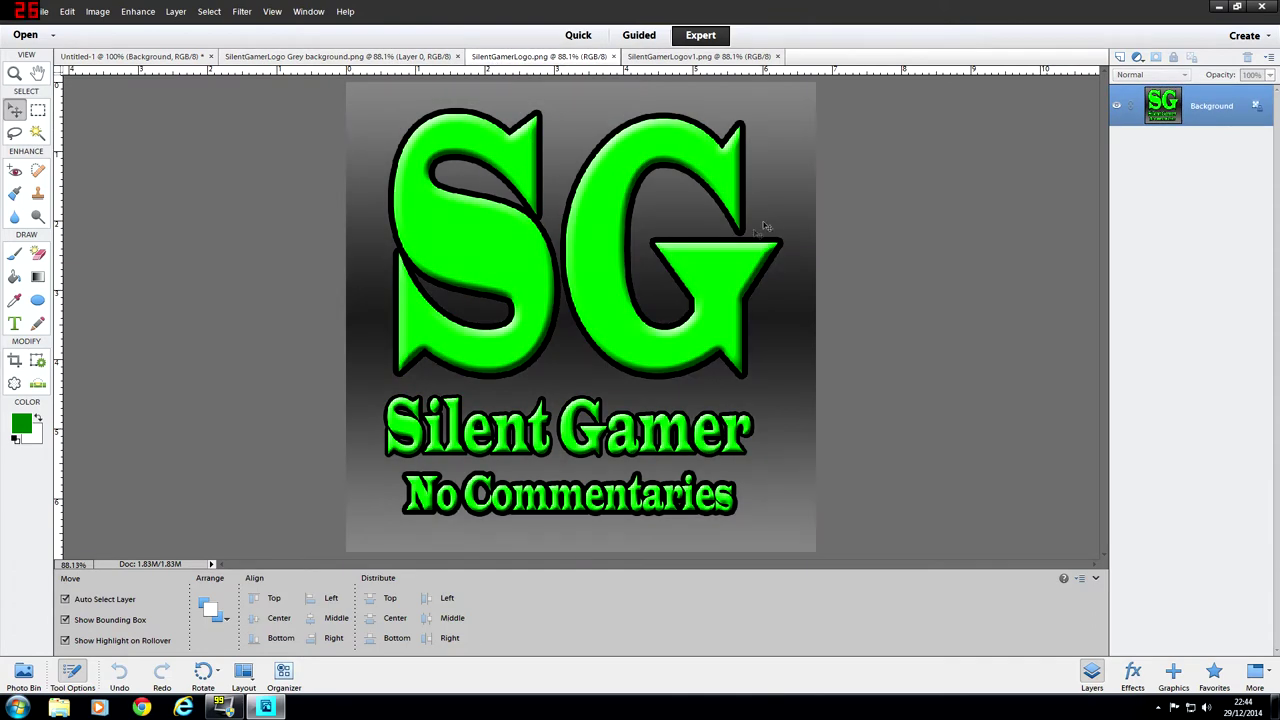
click(666, 57)
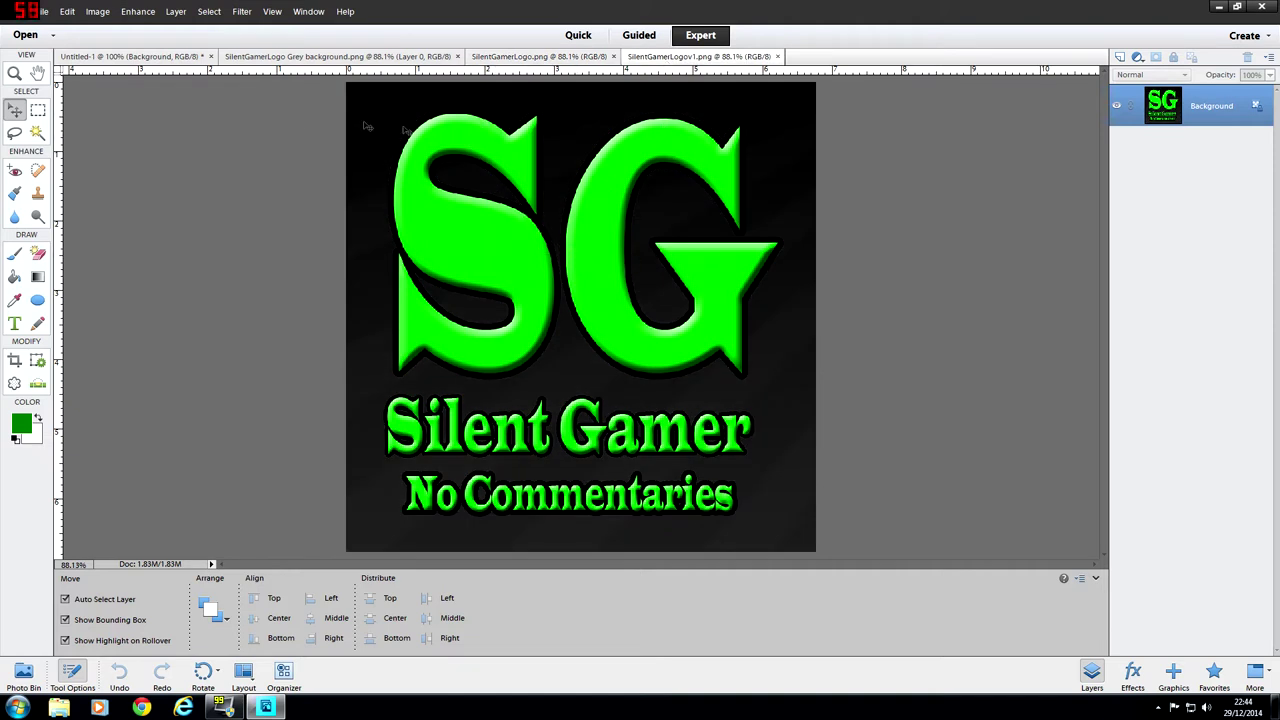
click(38, 111)
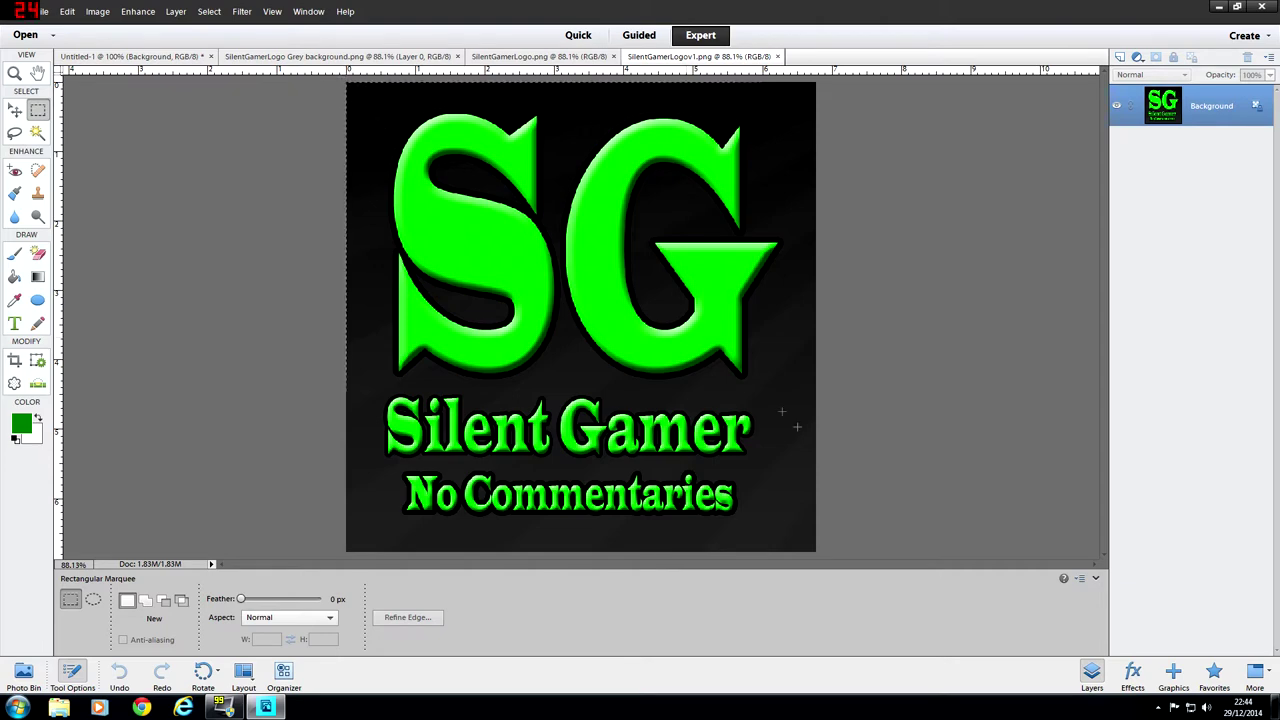
click(15, 111)
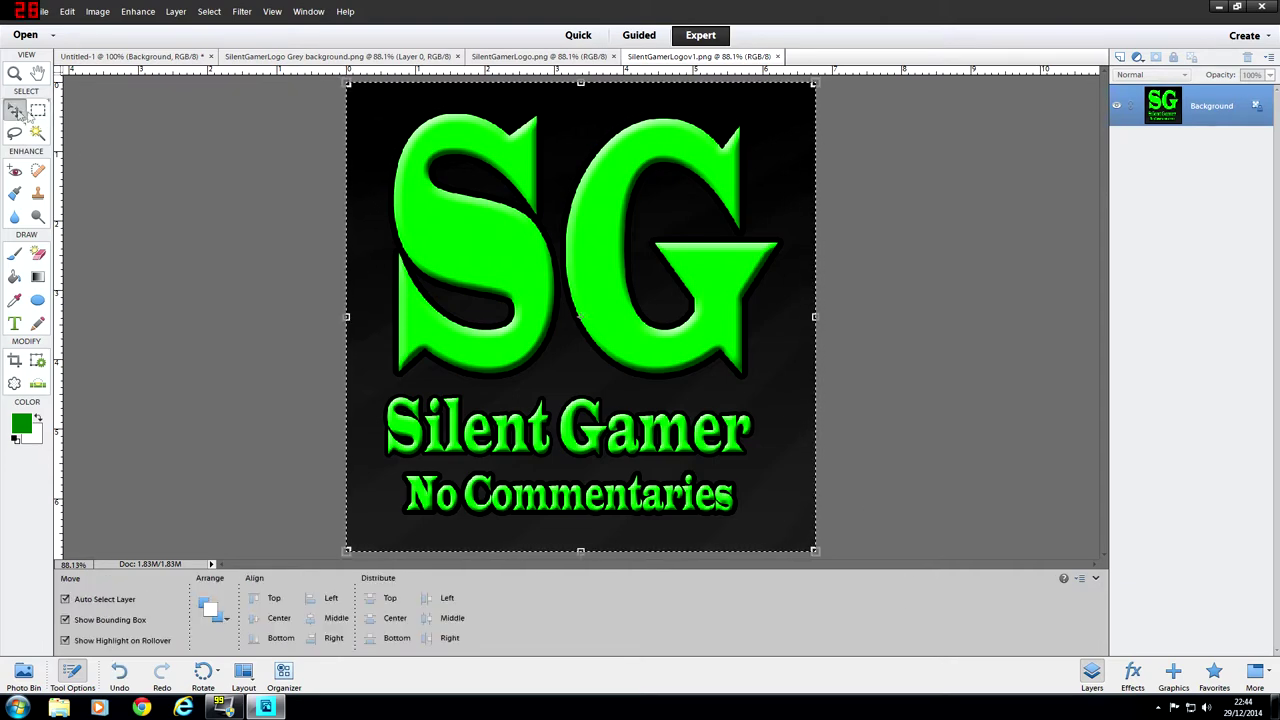
drag(449, 145, 576, 240)
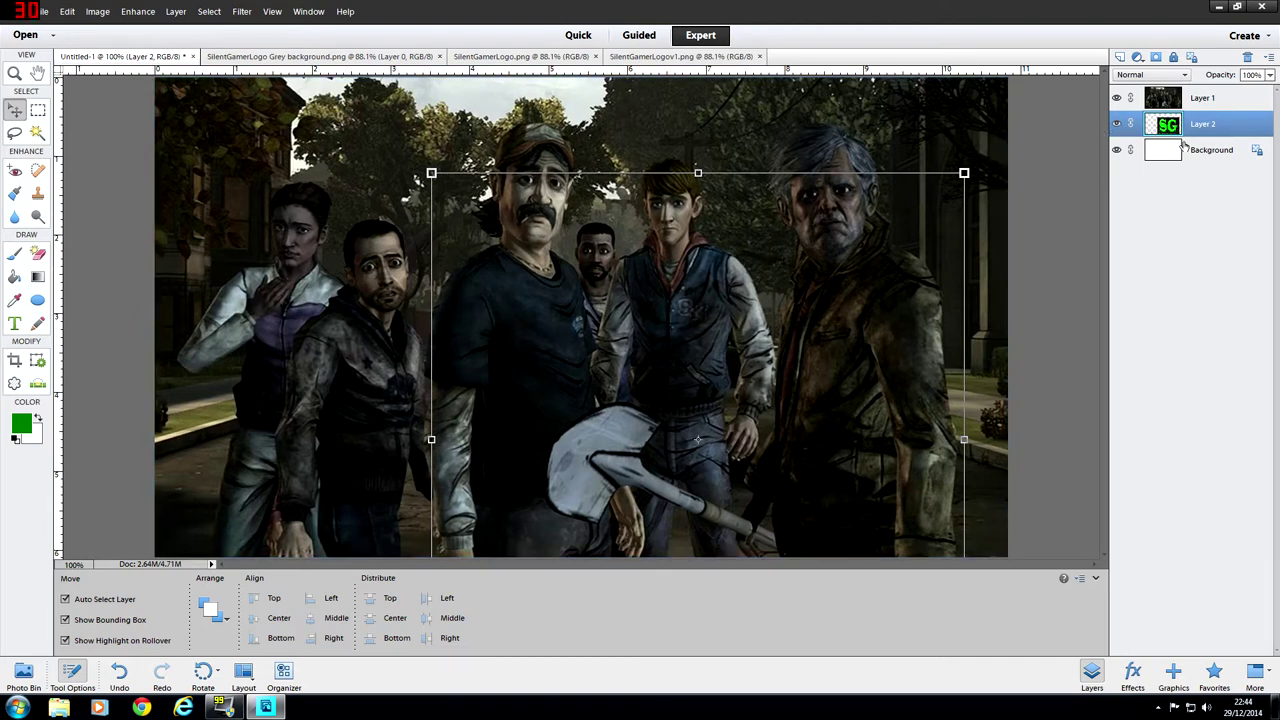
drag(1165, 121, 1160, 96)
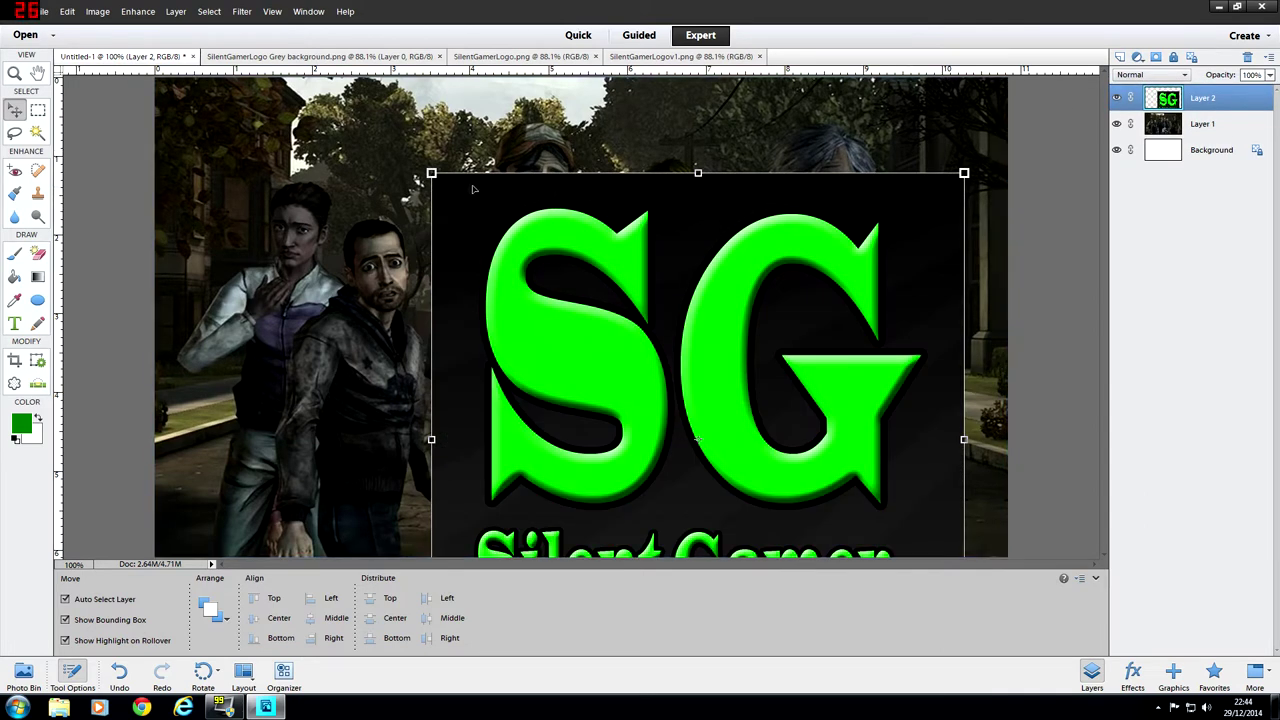
Shrink the SG logo to about 21% and place it in the lower-left corner
drag(431, 173, 304, 262)
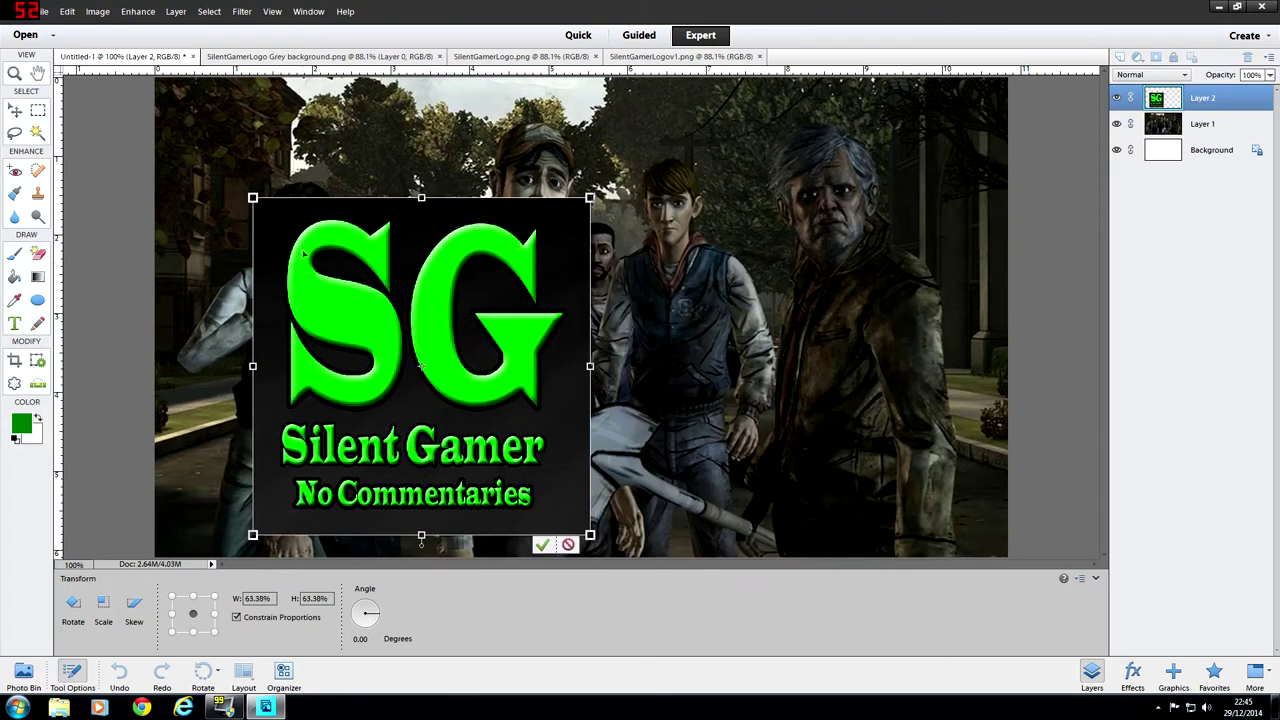
drag(253, 198, 490, 436)
drag(537, 484, 231, 486)
click(241, 557)
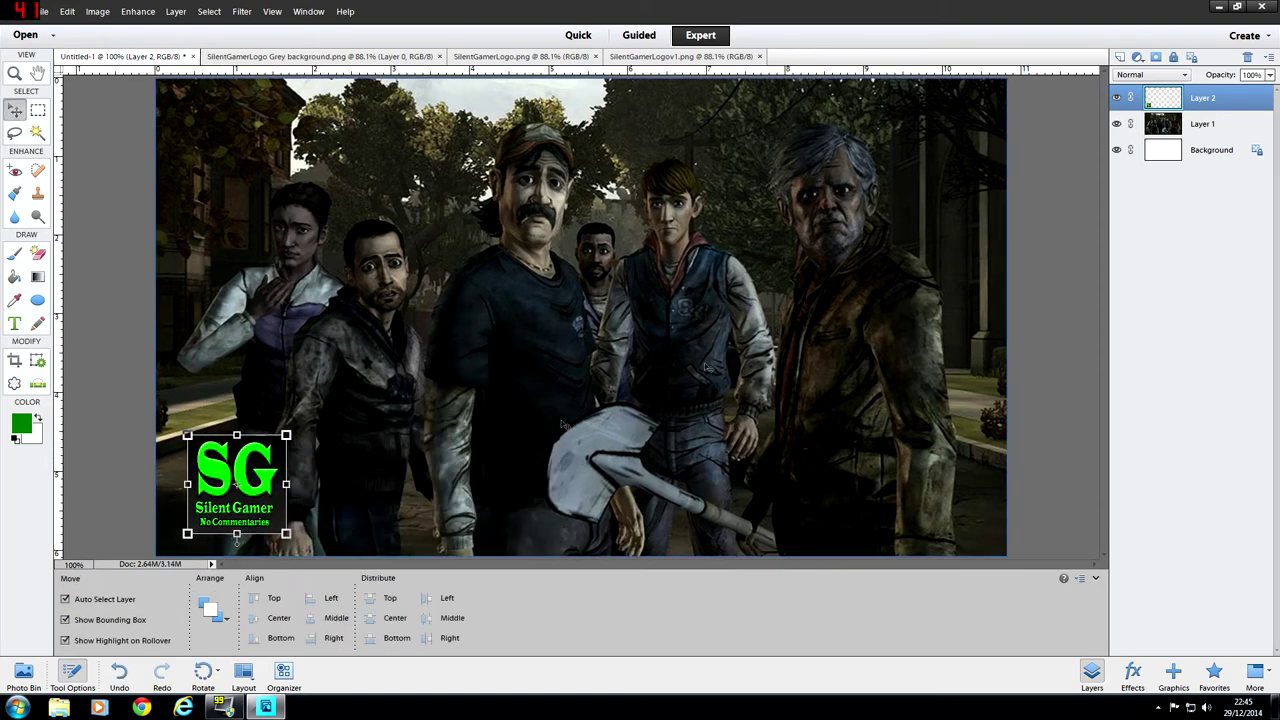
click(1040, 190)
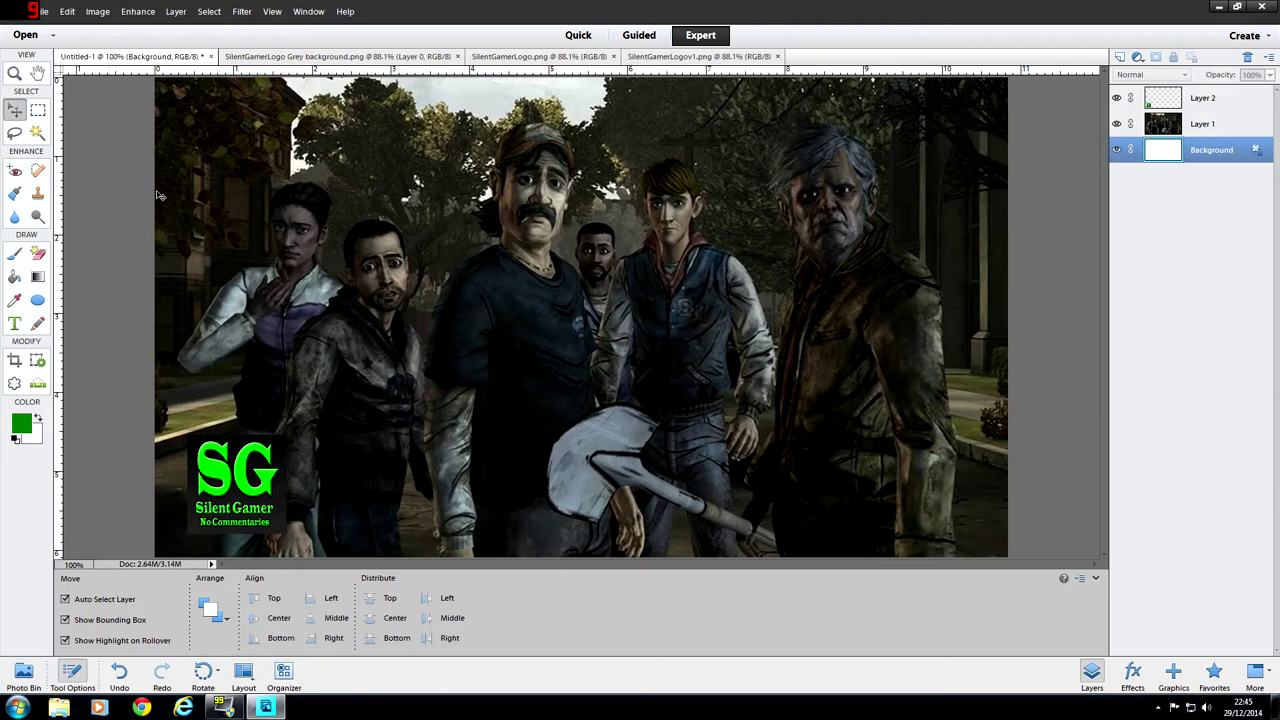
Add a new empty Layer 3 via Layer > New > Layer
click(176, 14)
mouse_move(214, 28)
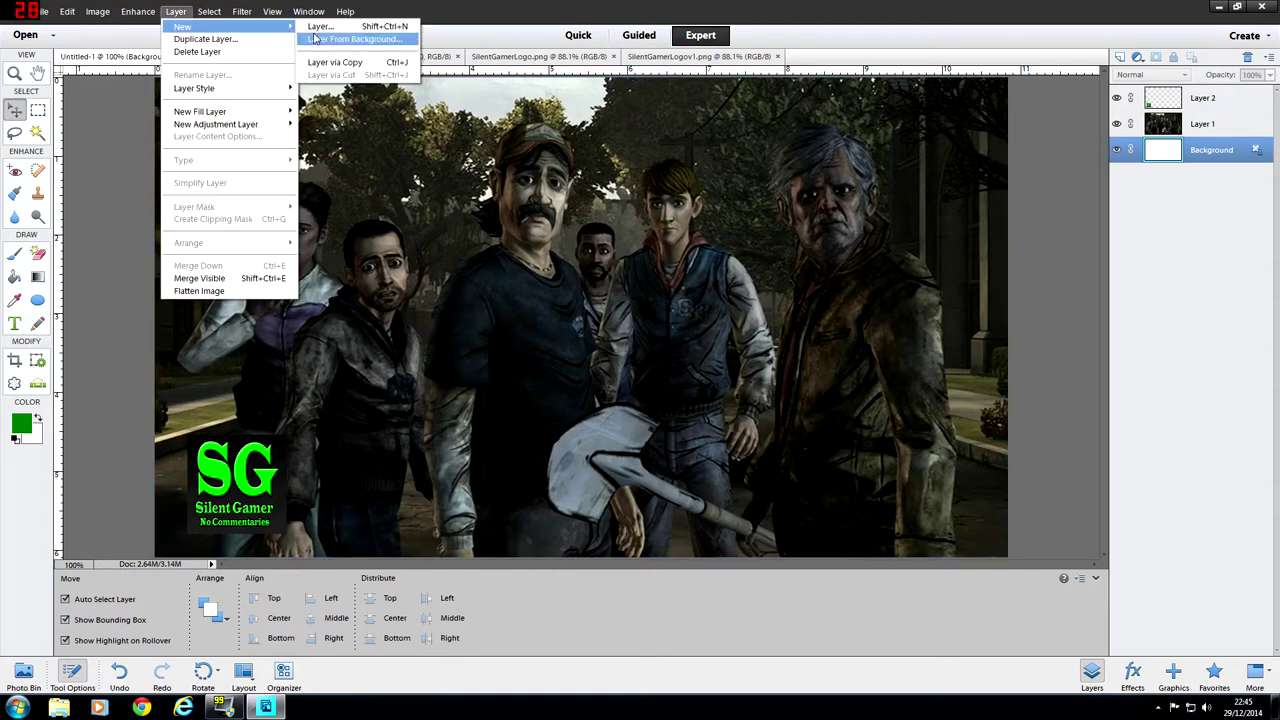
click(320, 32)
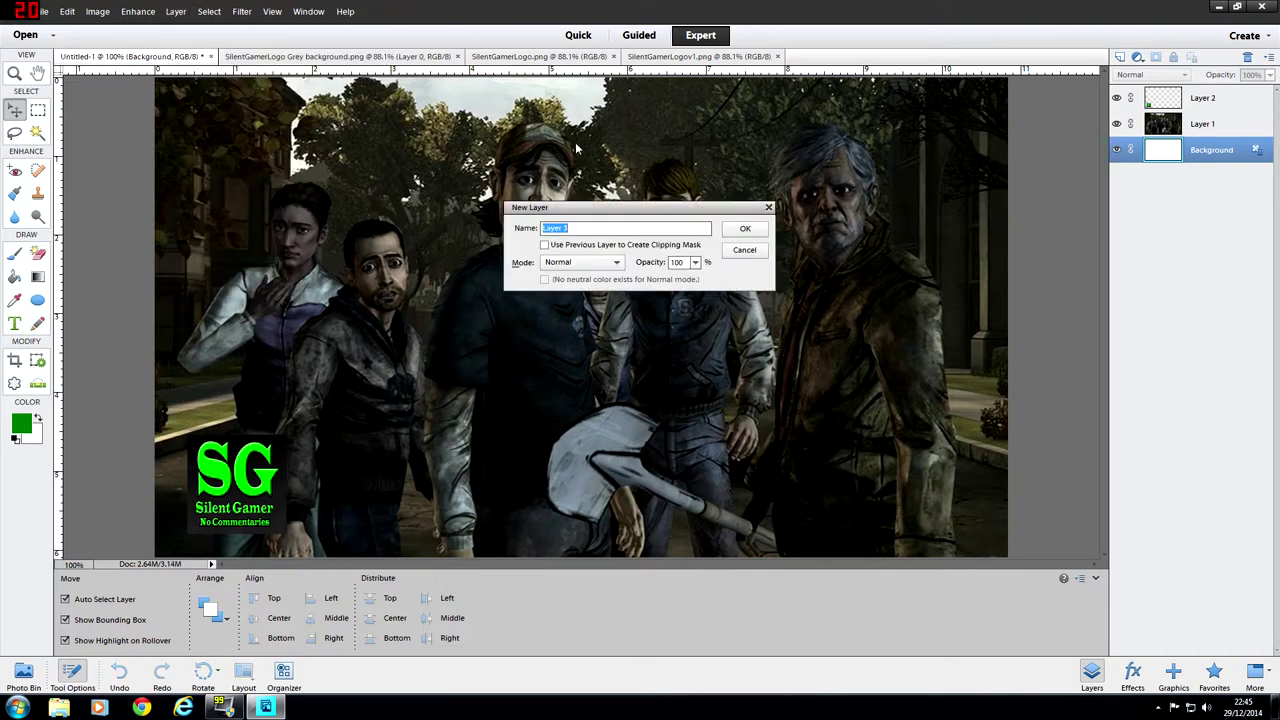
click(745, 231)
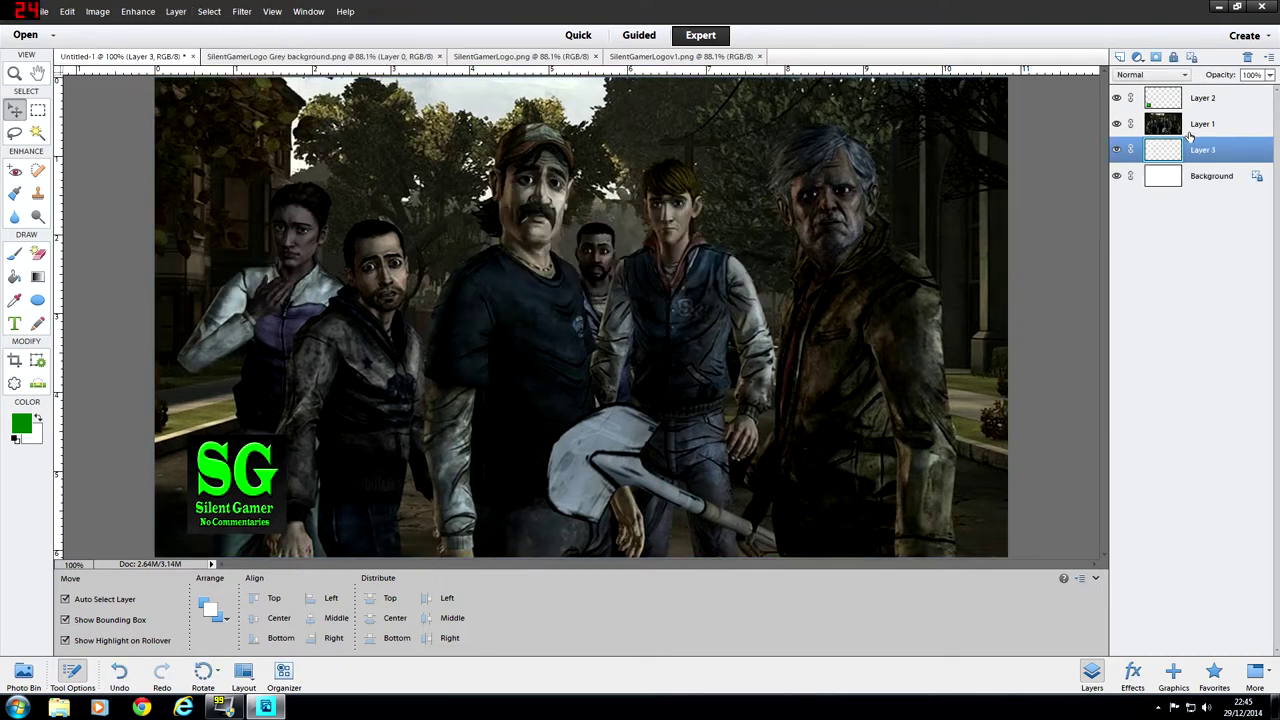
Rename Layer 1 to 'Walking Dead Bk'
click(1188, 129)
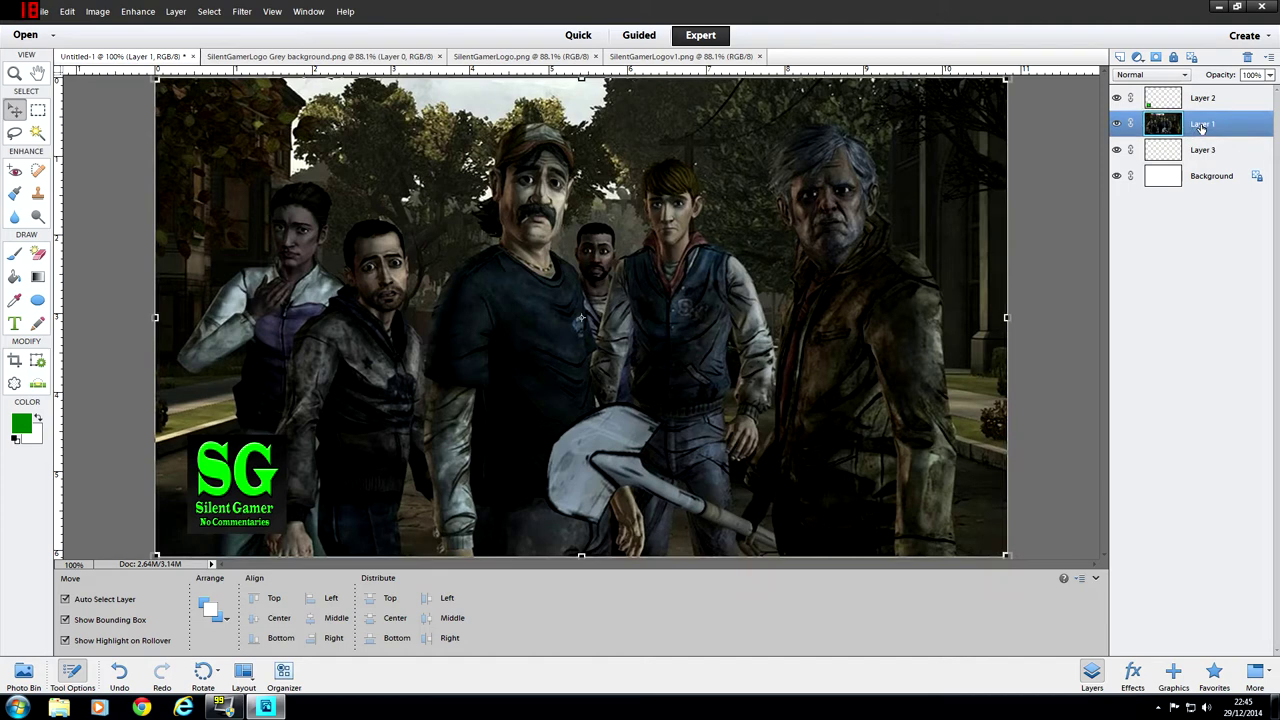
right_click(1202, 128)
click(1212, 134)
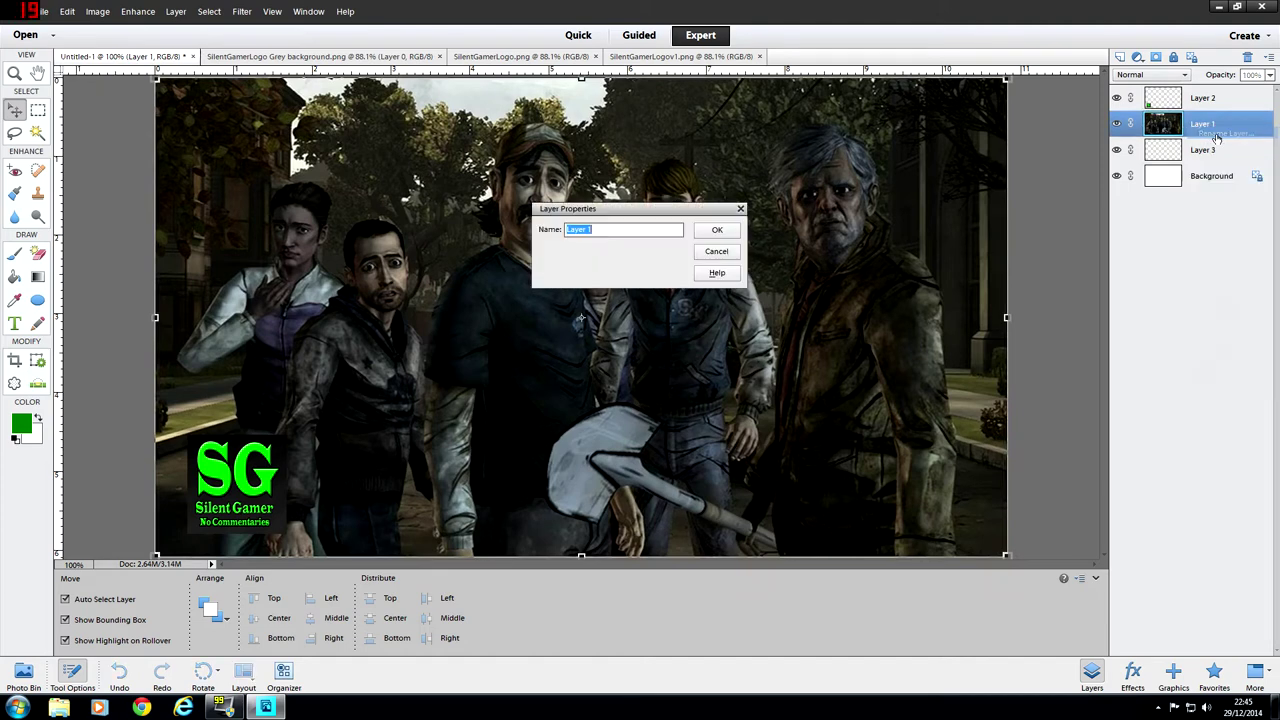
text(Walking Dead Bsckground)
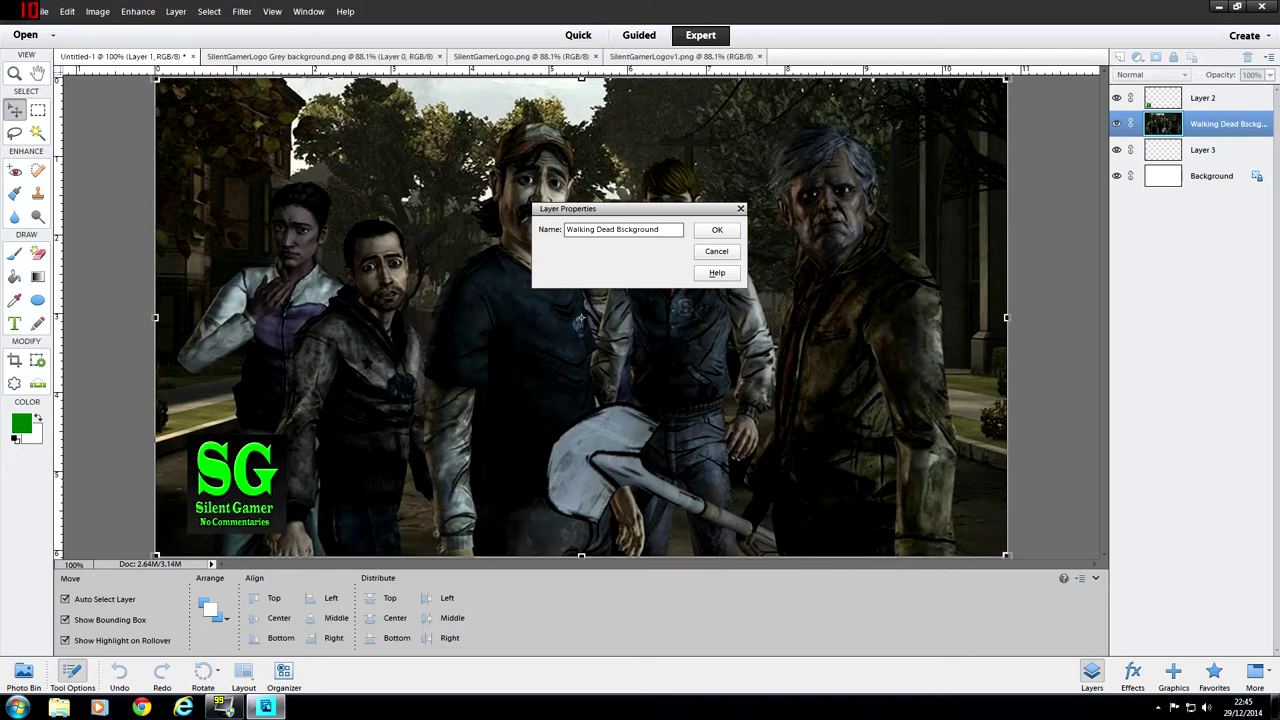
key(BackSpace)
key(BackSpace)
key(BackSpace)
key(BackSpace)
key(BackSpace)
key(BackSpace)
key(BackSpace)
key(Return)
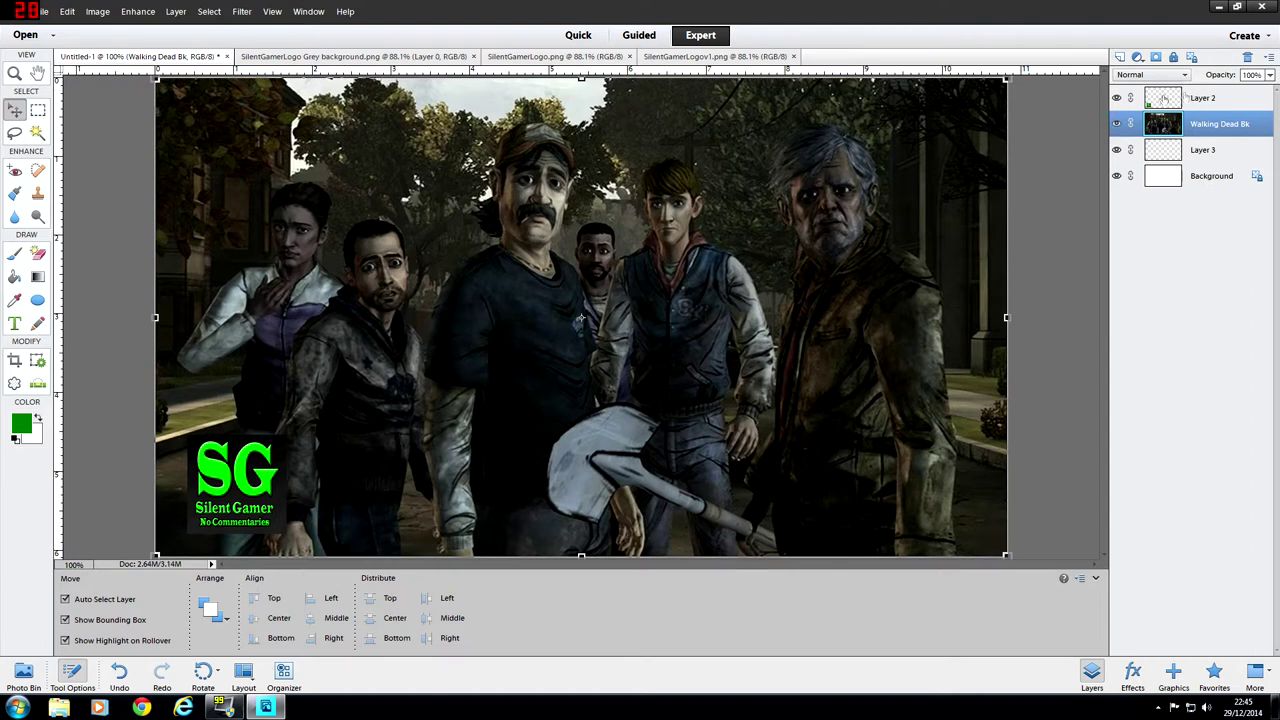
Move Layer 3 to the top of the stack and select the Rectangle shape tool
click(1148, 175)
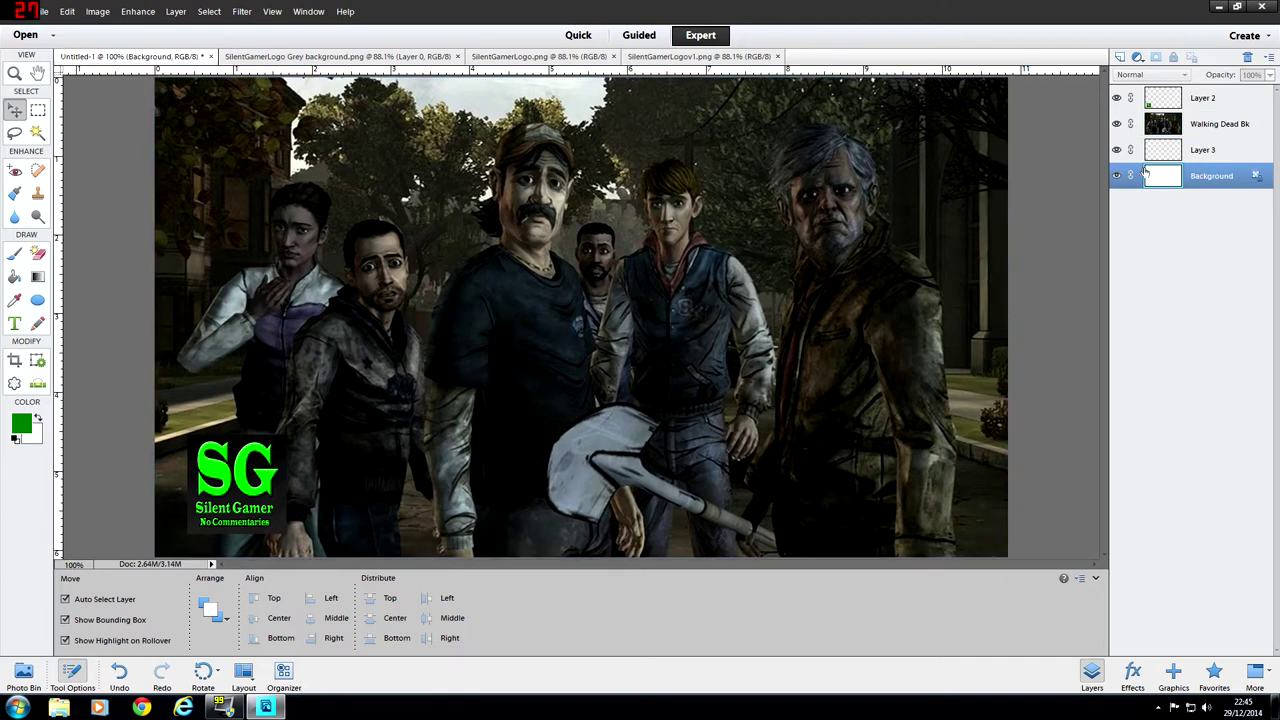
drag(1161, 152, 1172, 92)
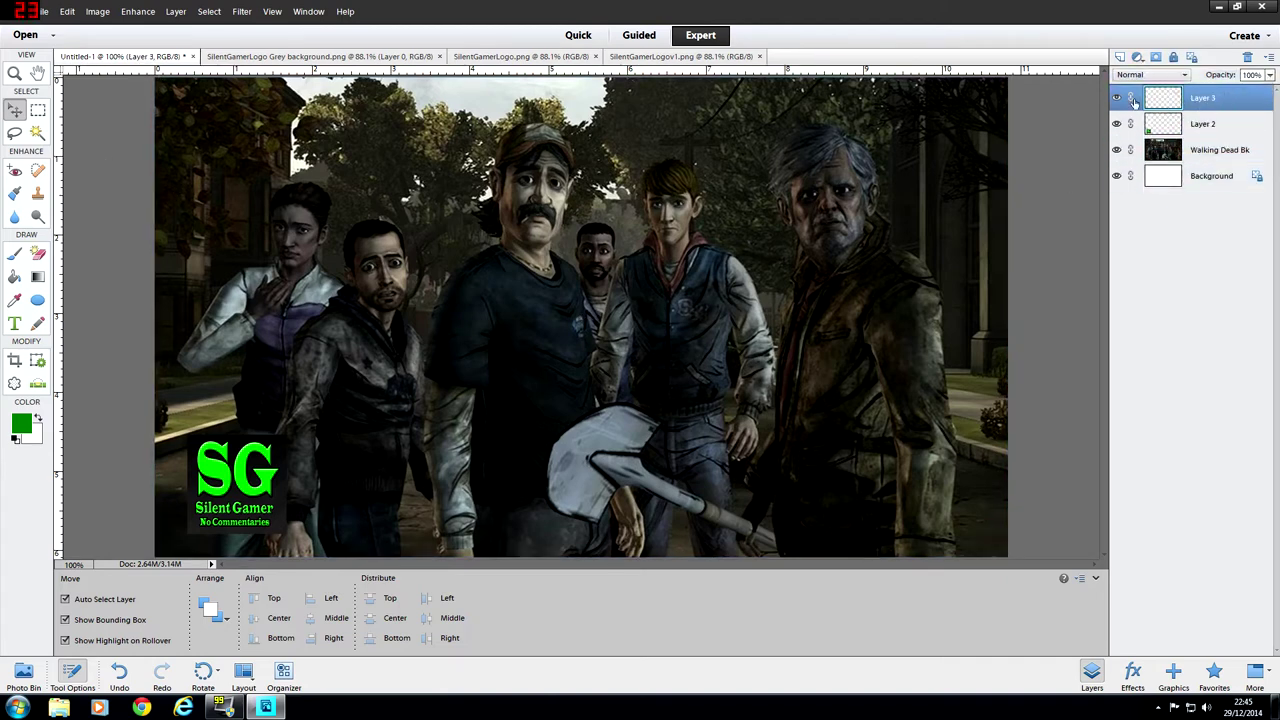
click(38, 301)
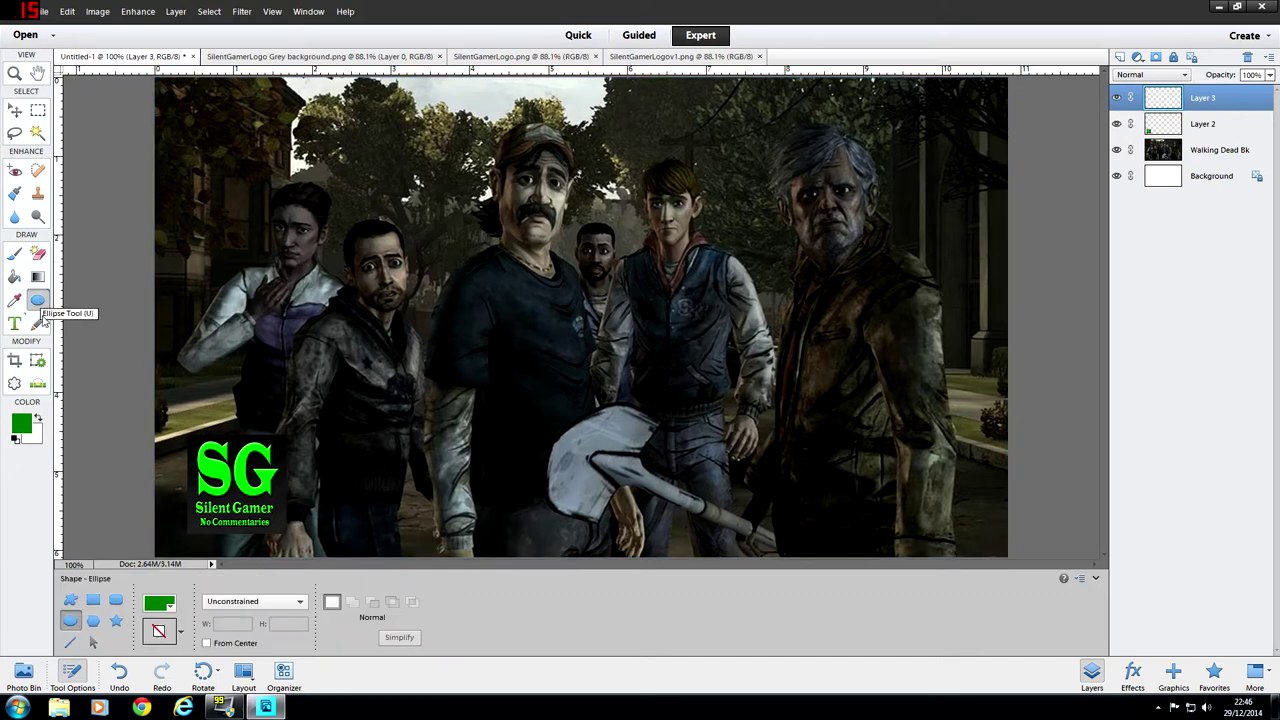
click(93, 601)
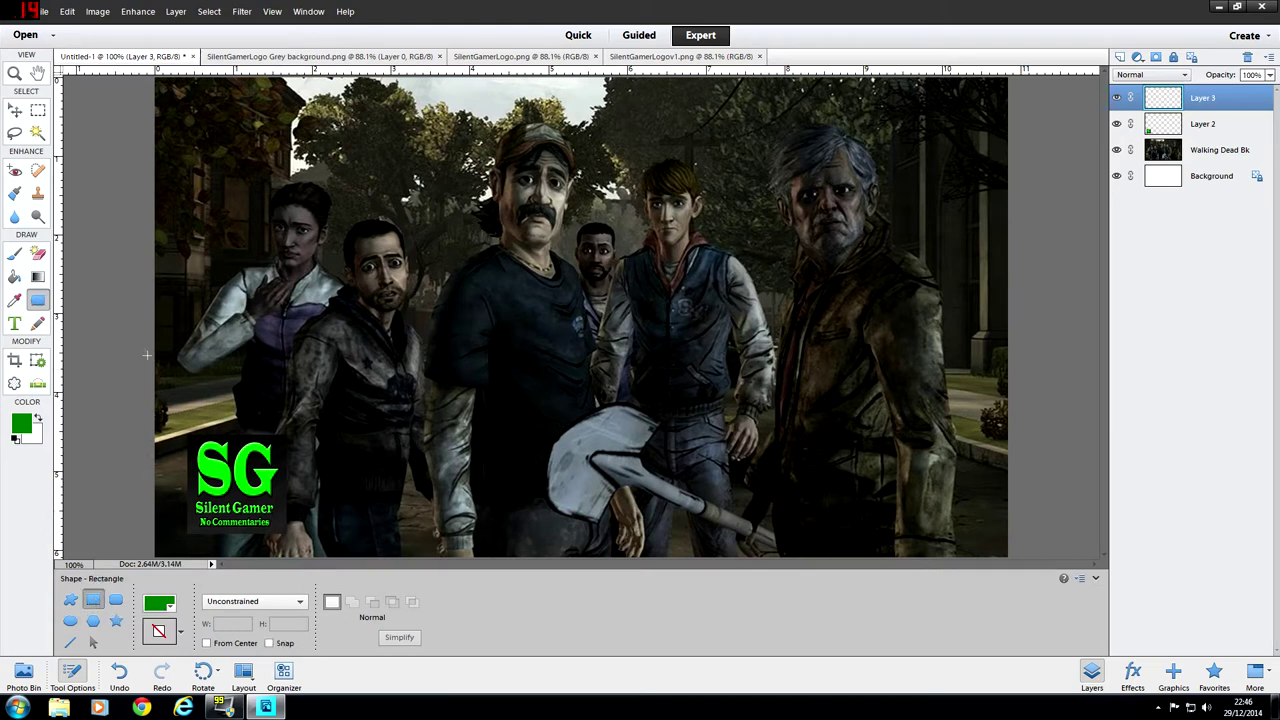
Set the foreground colour to bright green 00ff00 sampled from the SG logo
click(28, 424)
text(000000)
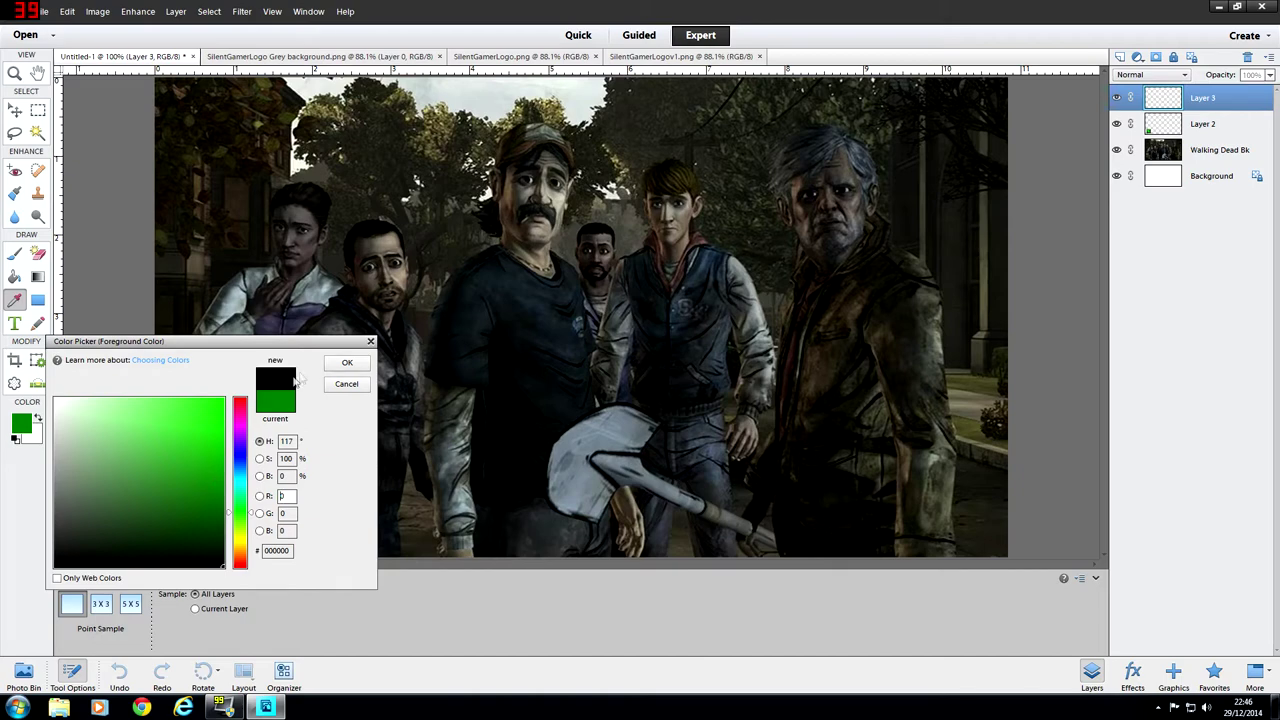
drag(297, 346, 656, 235)
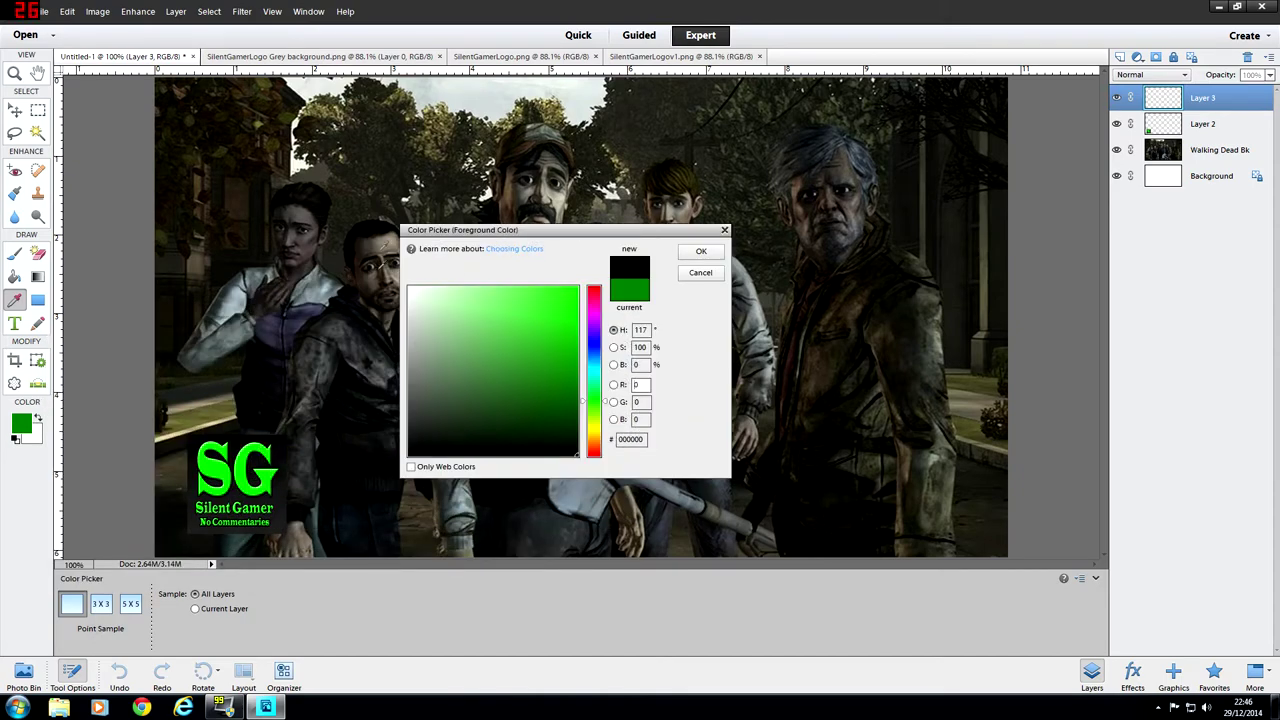
click(388, 243)
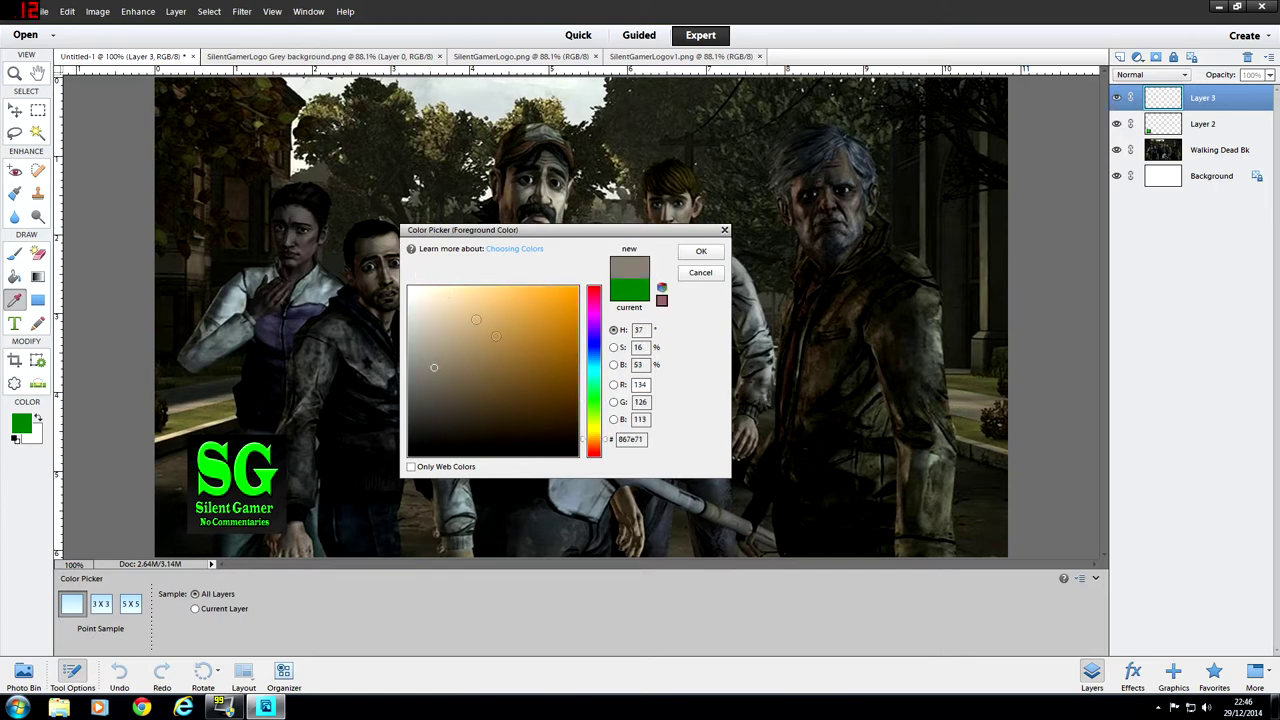
click(409, 454)
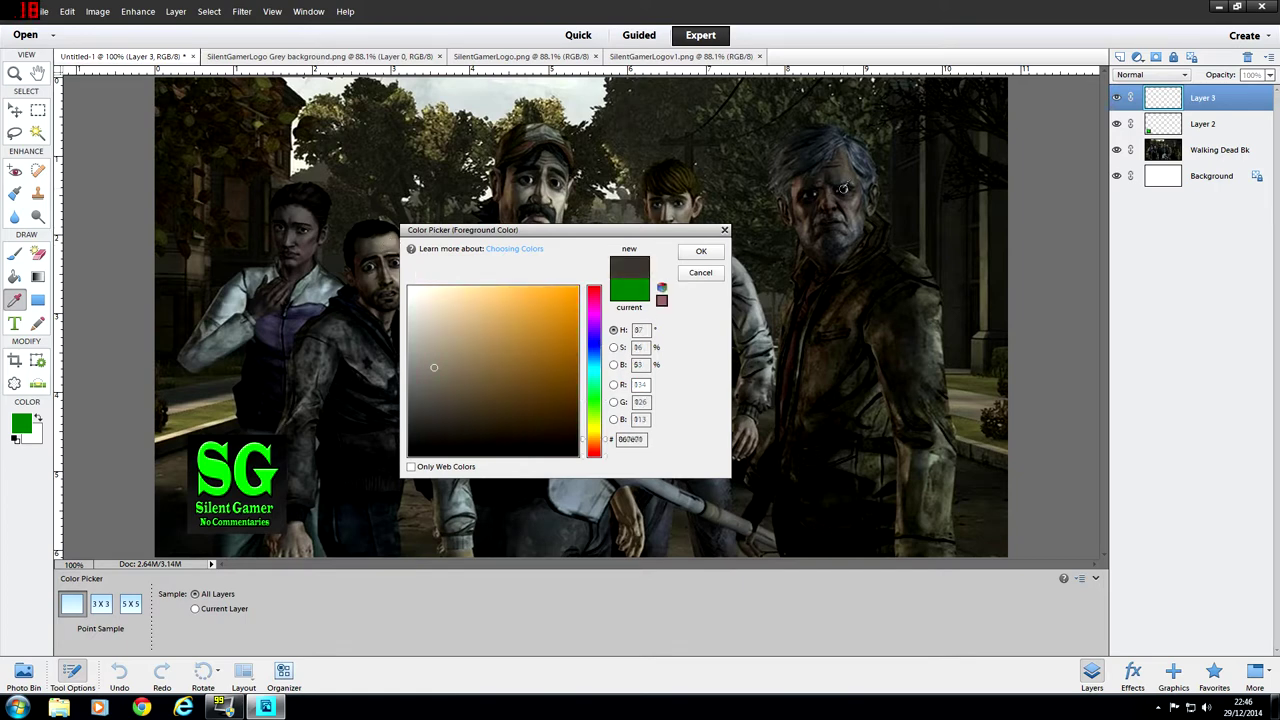
click(590, 85)
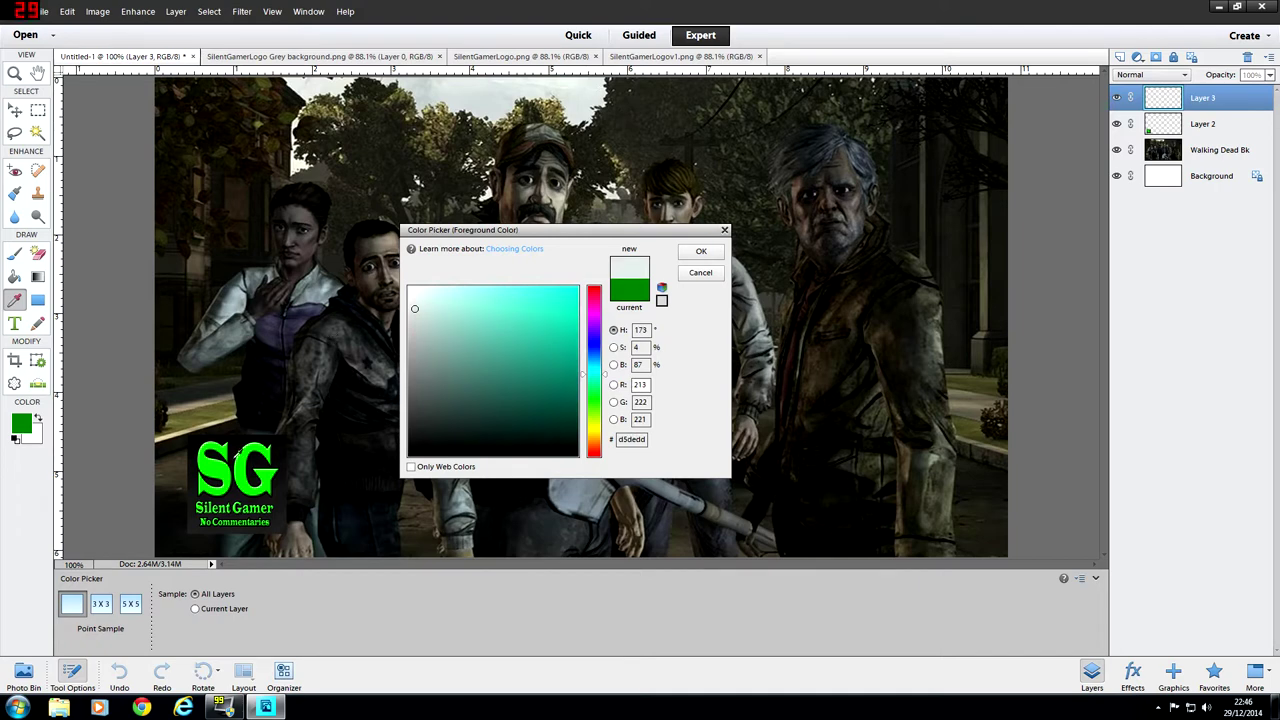
click(221, 465)
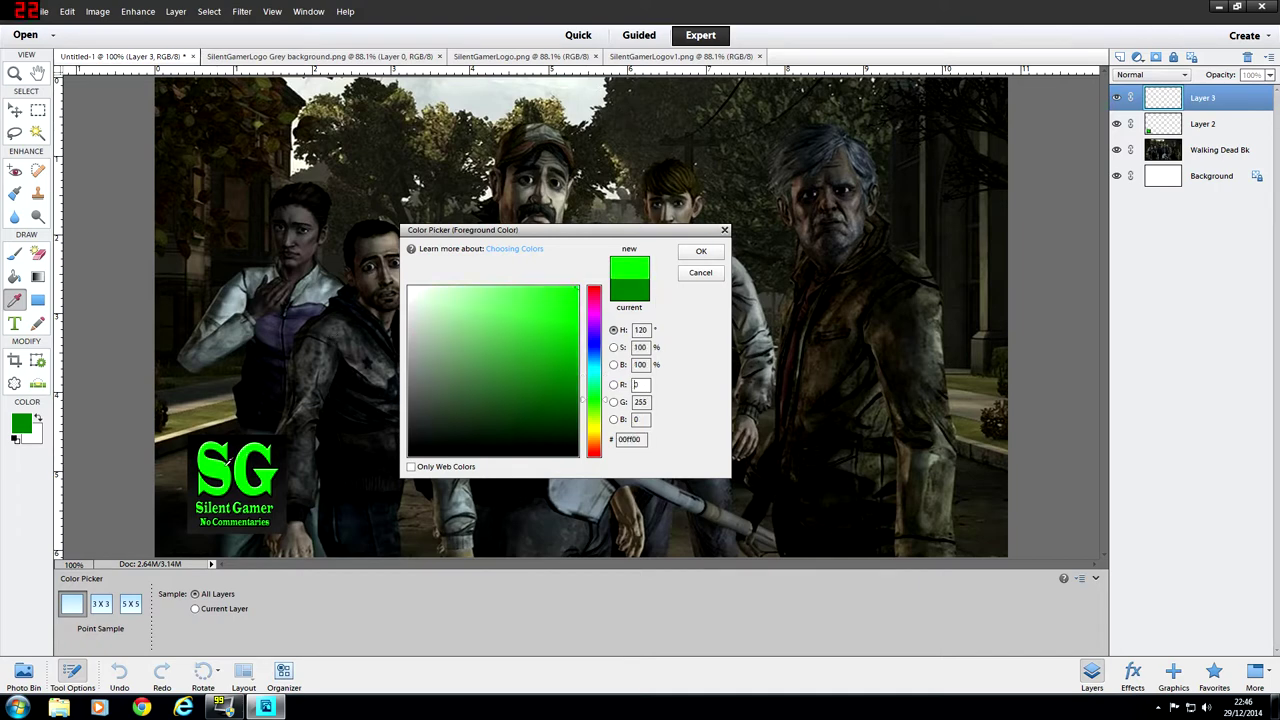
click(710, 253)
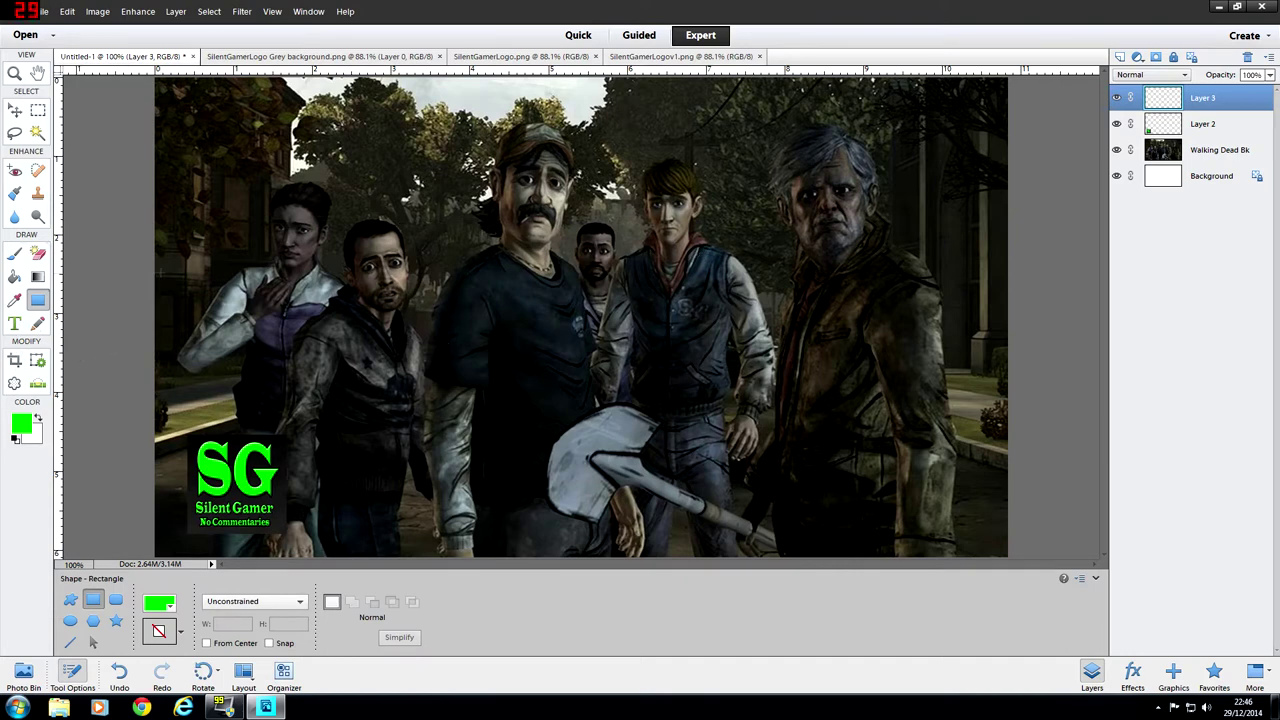
Draw a green rectangle, rotate it 32.52°, scale it to 119%, and fit it into the lower-left corner
drag(160, 272, 655, 525)
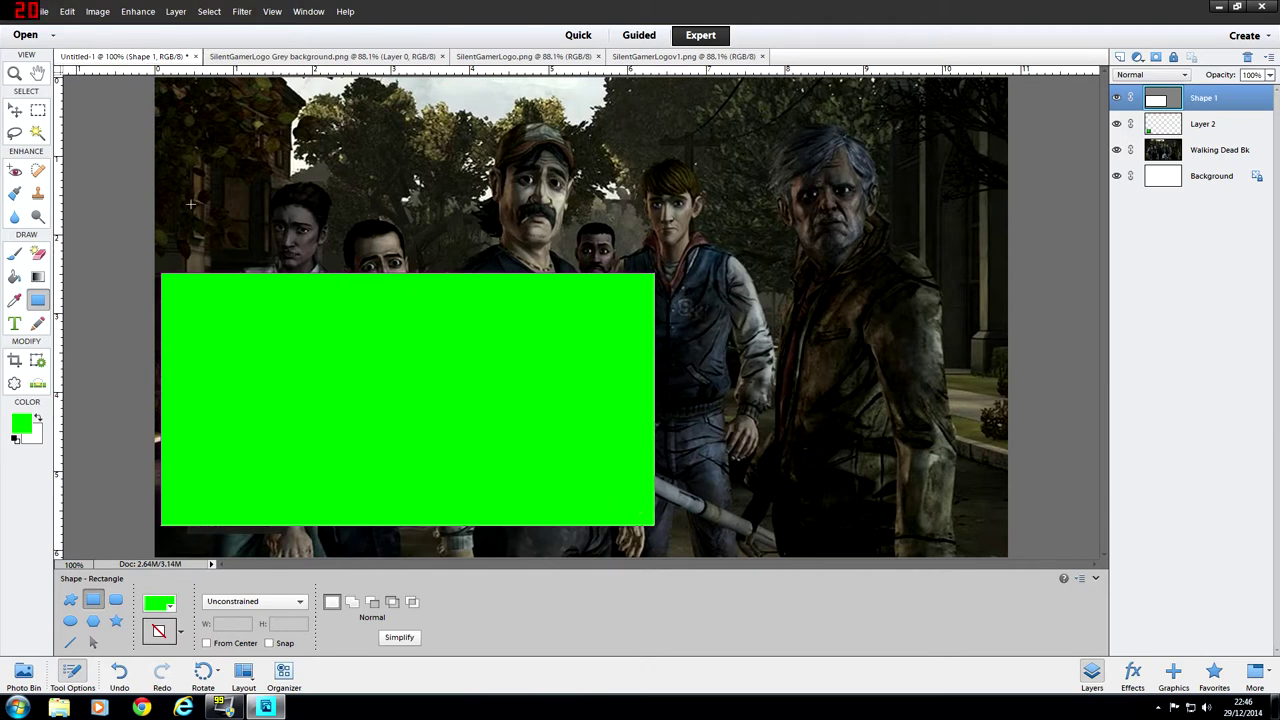
click(15, 110)
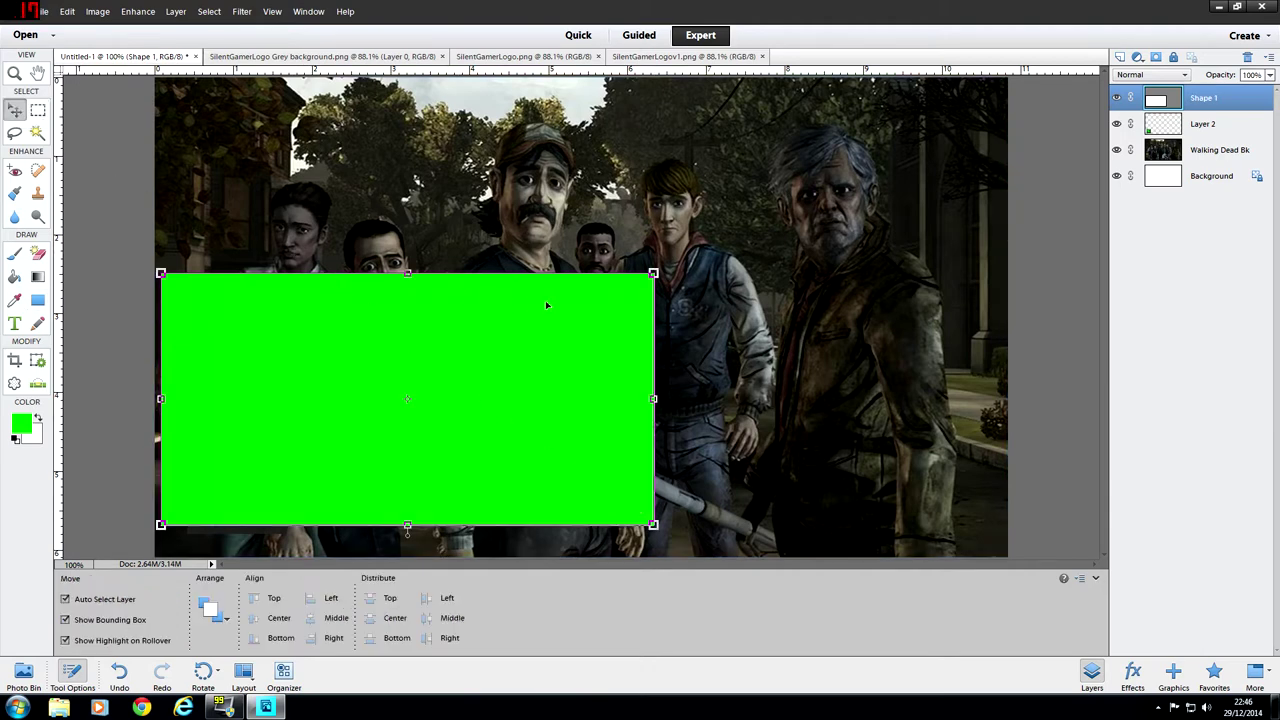
drag(657, 270, 729, 415)
drag(465, 405, 322, 502)
drag(541, 521, 614, 543)
drag(384, 461, 305, 517)
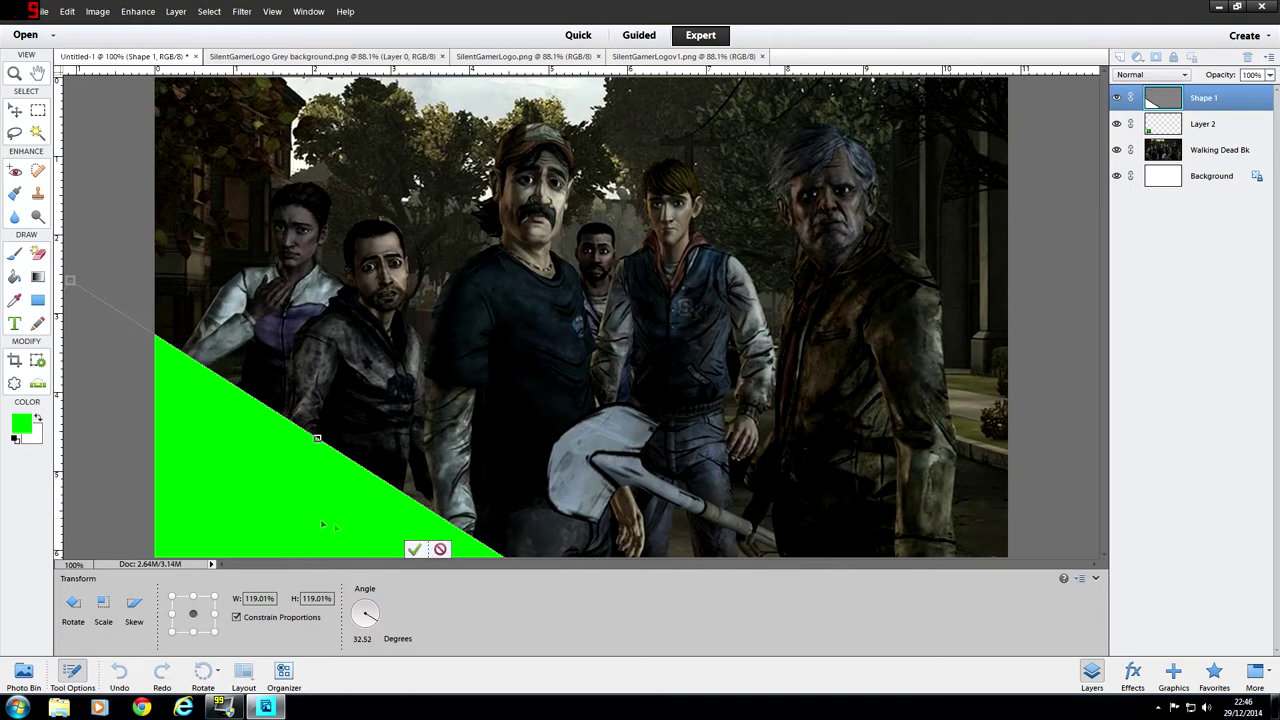
click(415, 551)
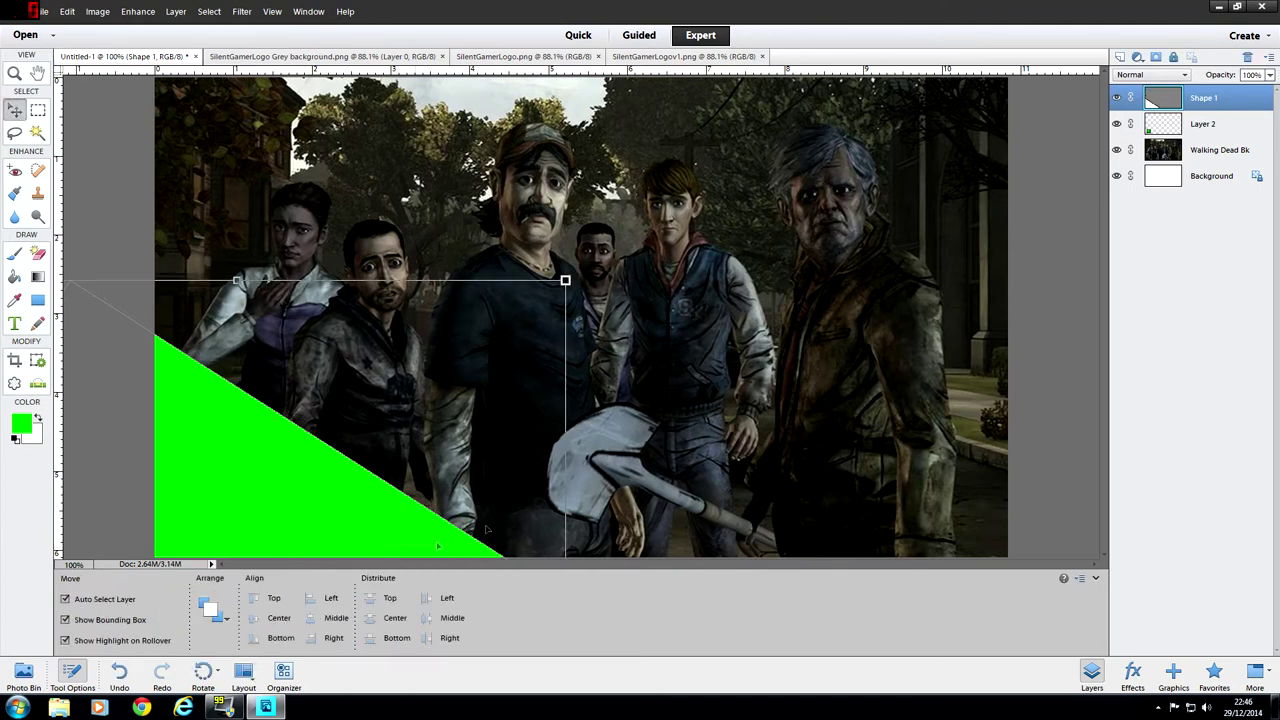
click(1072, 231)
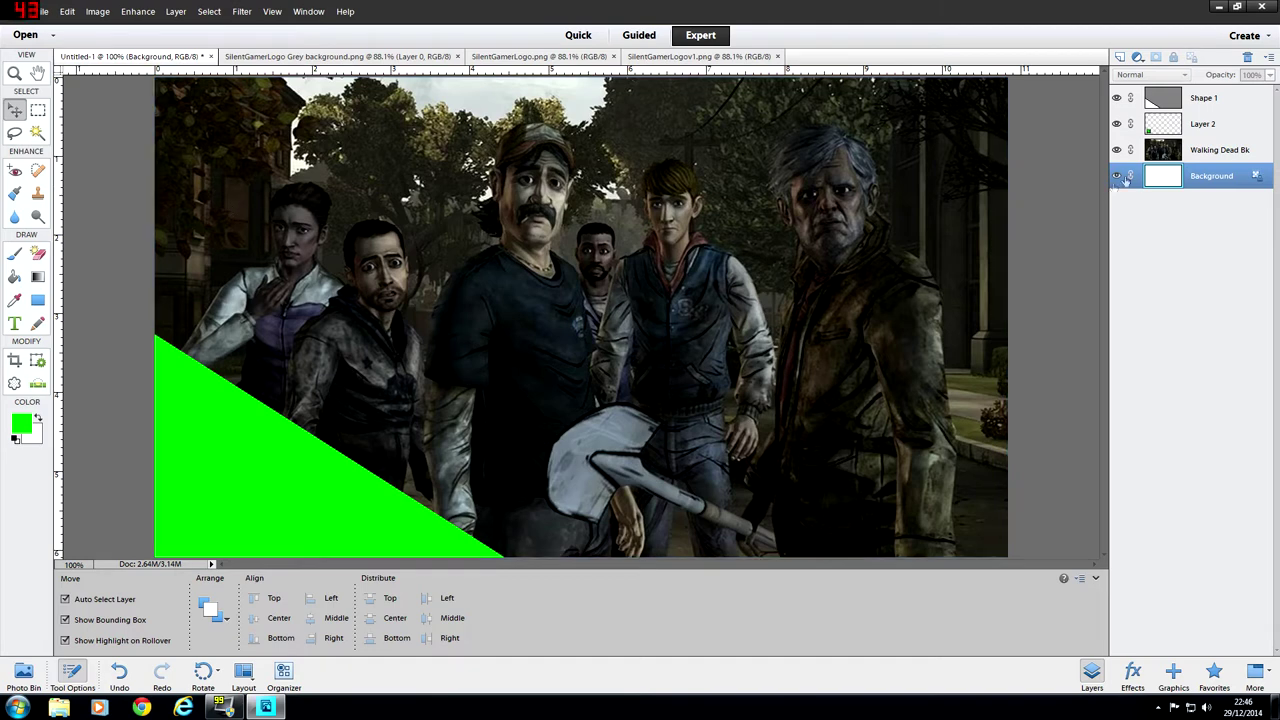
Duplicate the Shape 1 layer to create Shape 1 copy
click(1159, 101)
right_click(1161, 101)
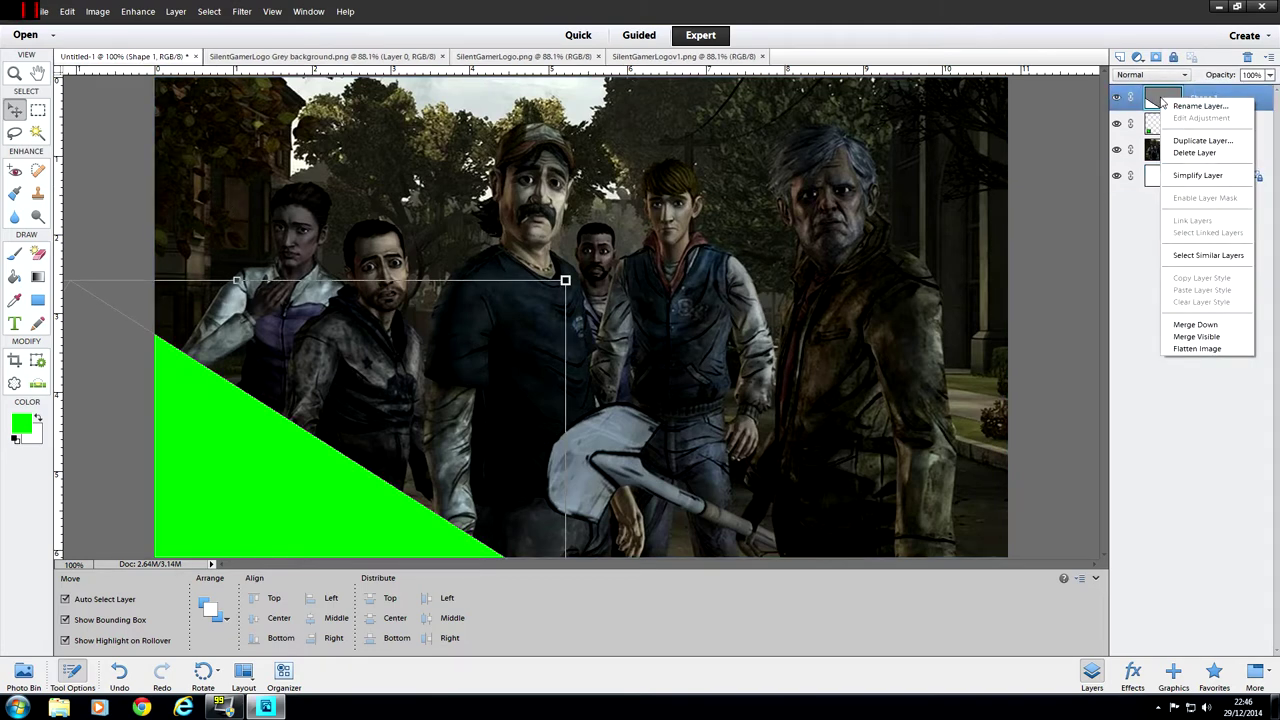
click(1203, 140)
click(745, 217)
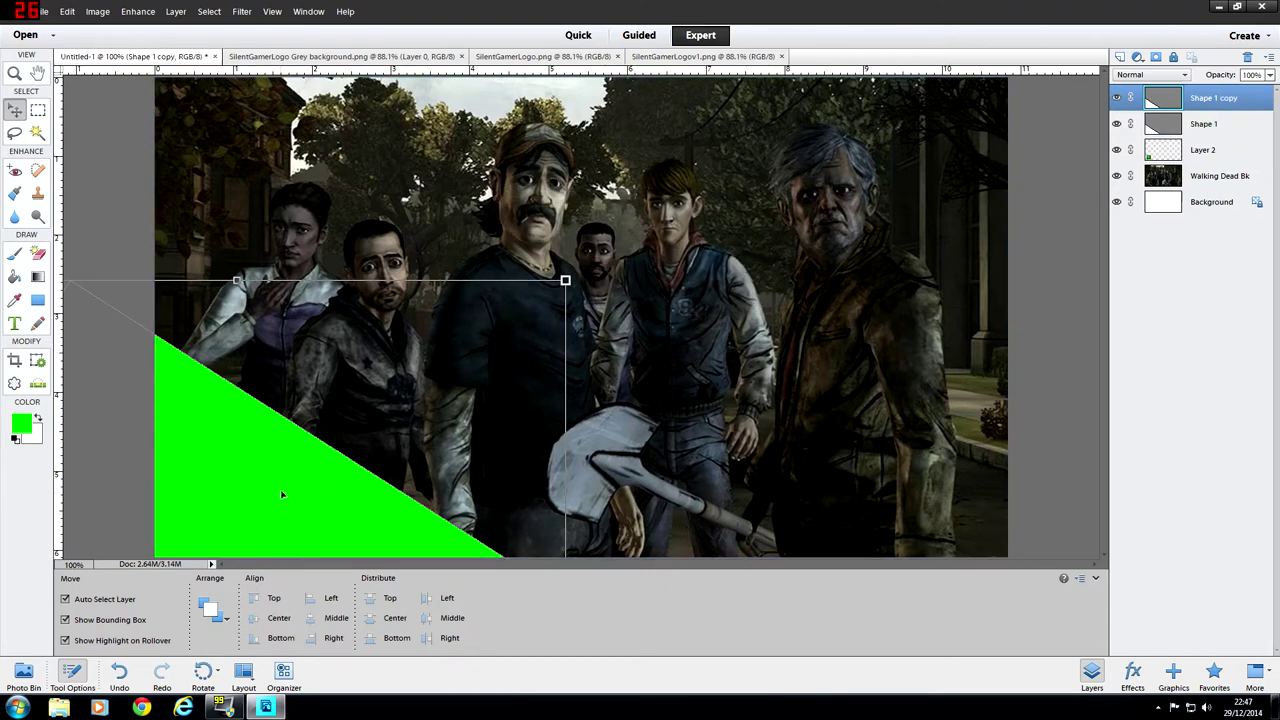
Drag the Shape 1 copy banner into the canvas's top-right corner
drag(288, 495, 1029, 37)
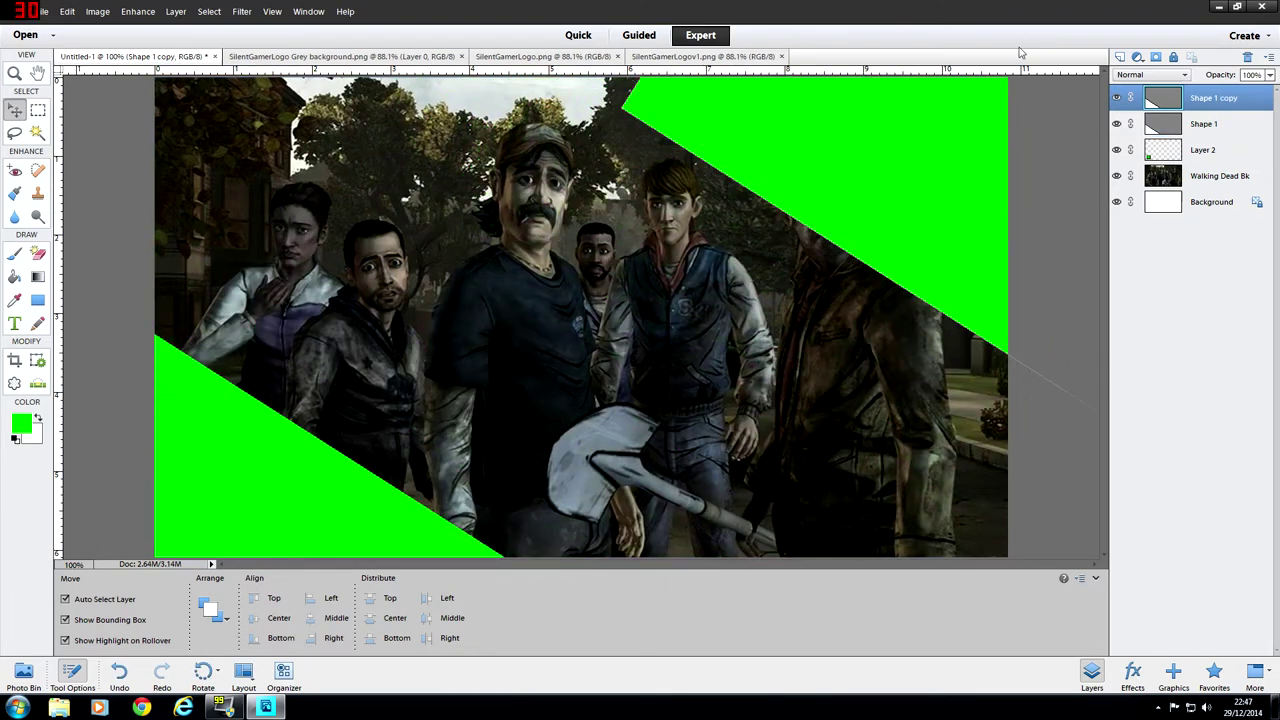
key(ctrl+z)
drag(329, 486, 875, 134)
drag(868, 188, 913, 158)
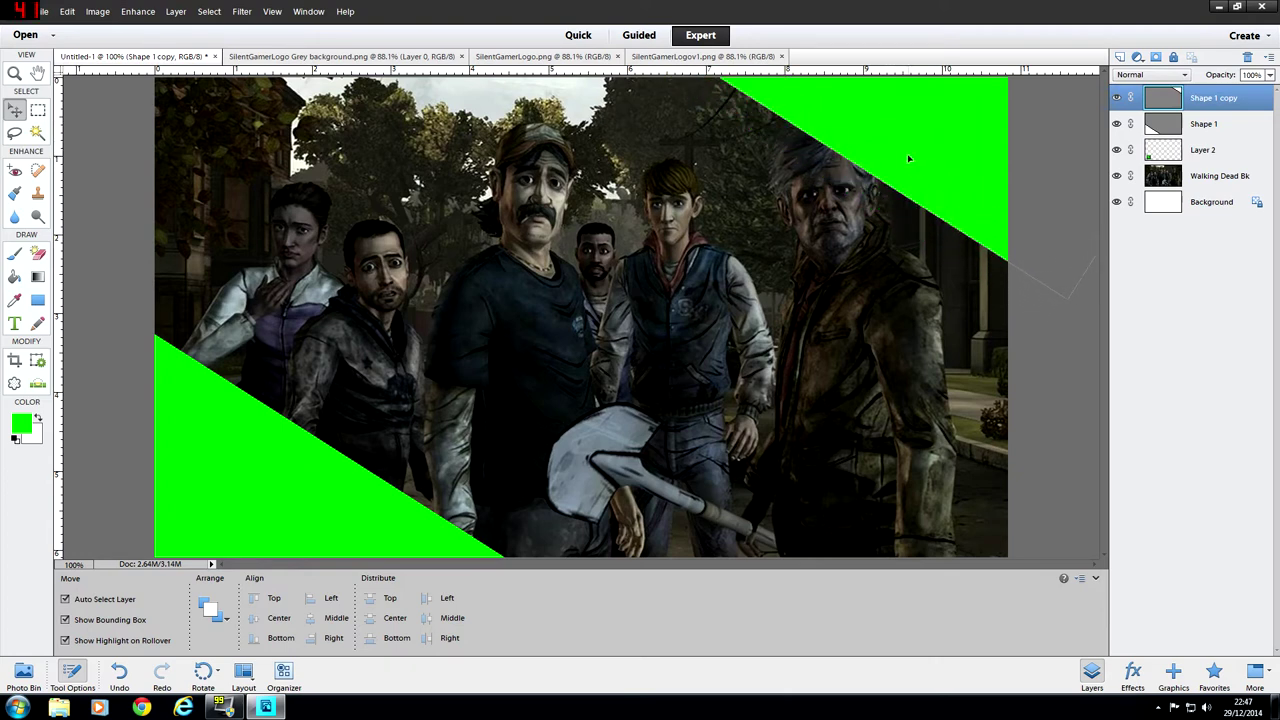
click(1031, 360)
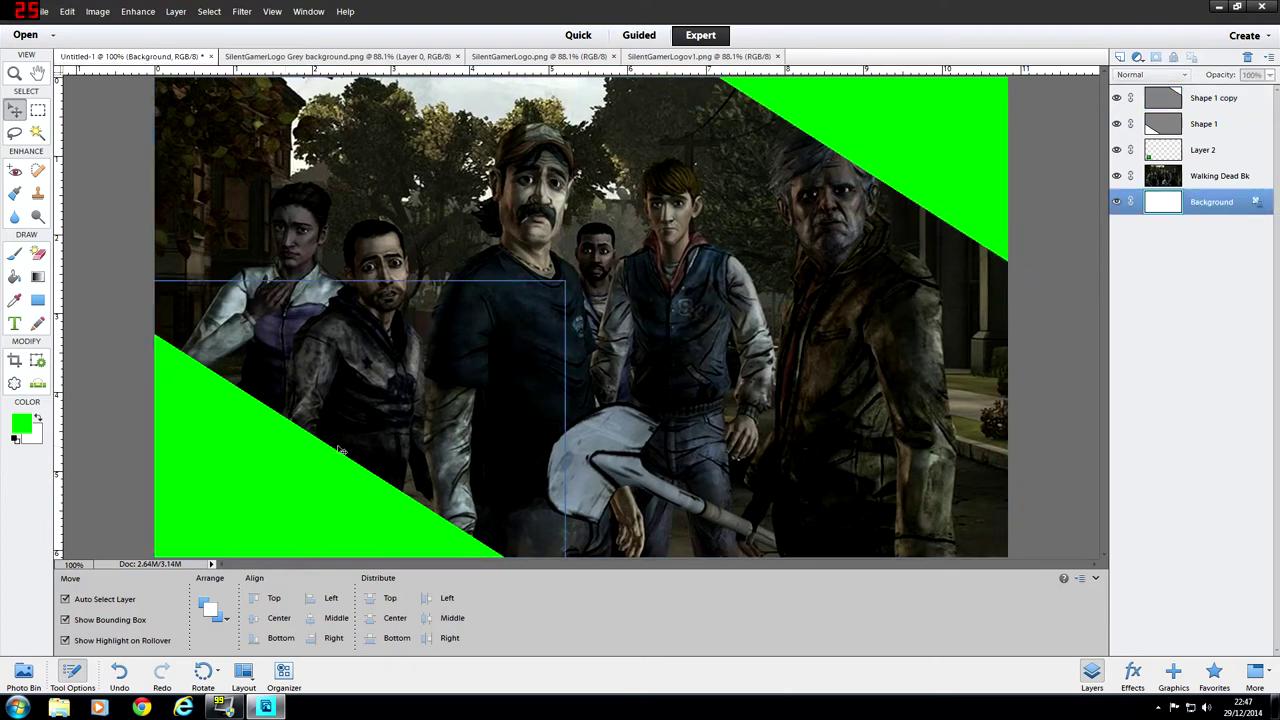
click(336, 480)
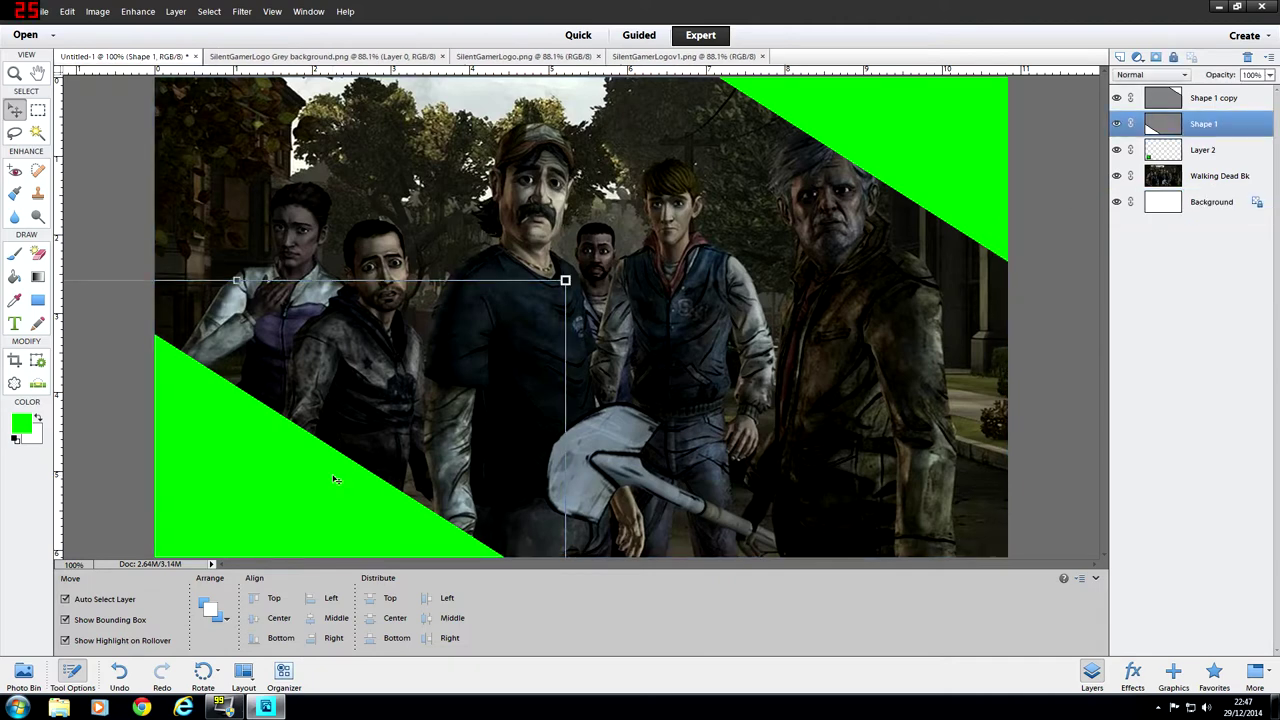
Open Style Settings for Shape 1 and enable a 10 px black stroke
ctrl+click(1165, 122)
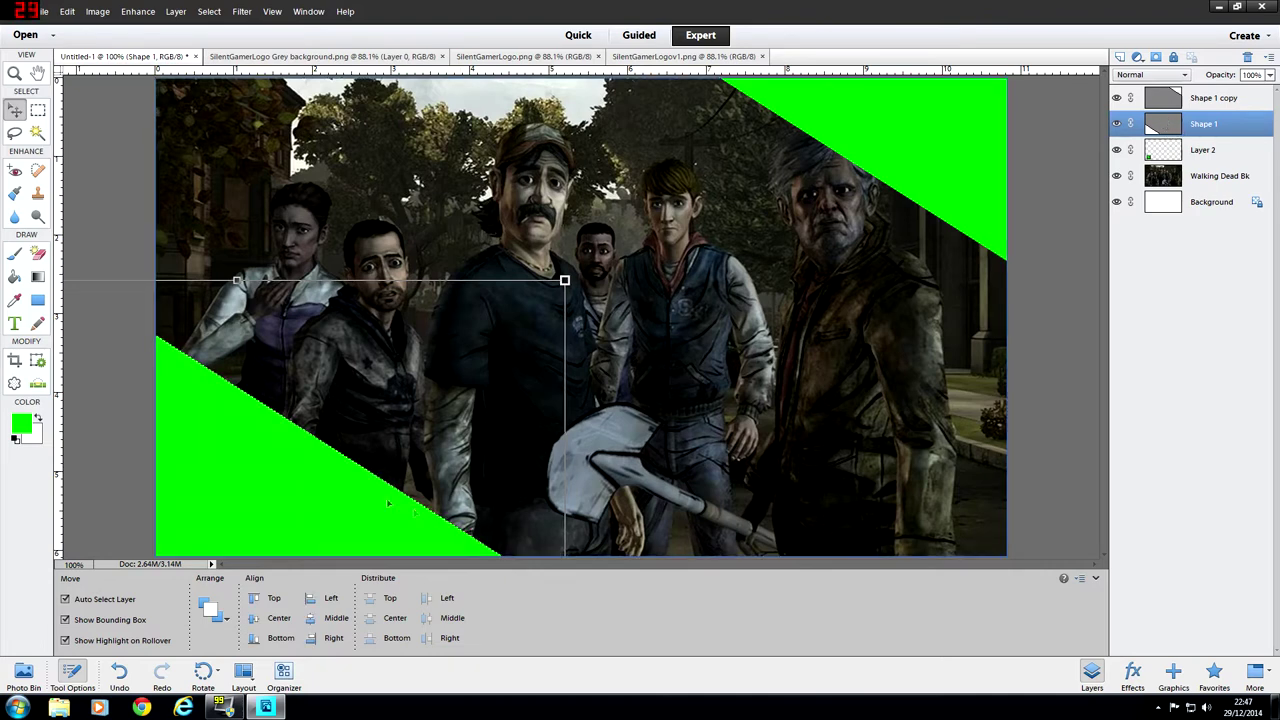
click(176, 11)
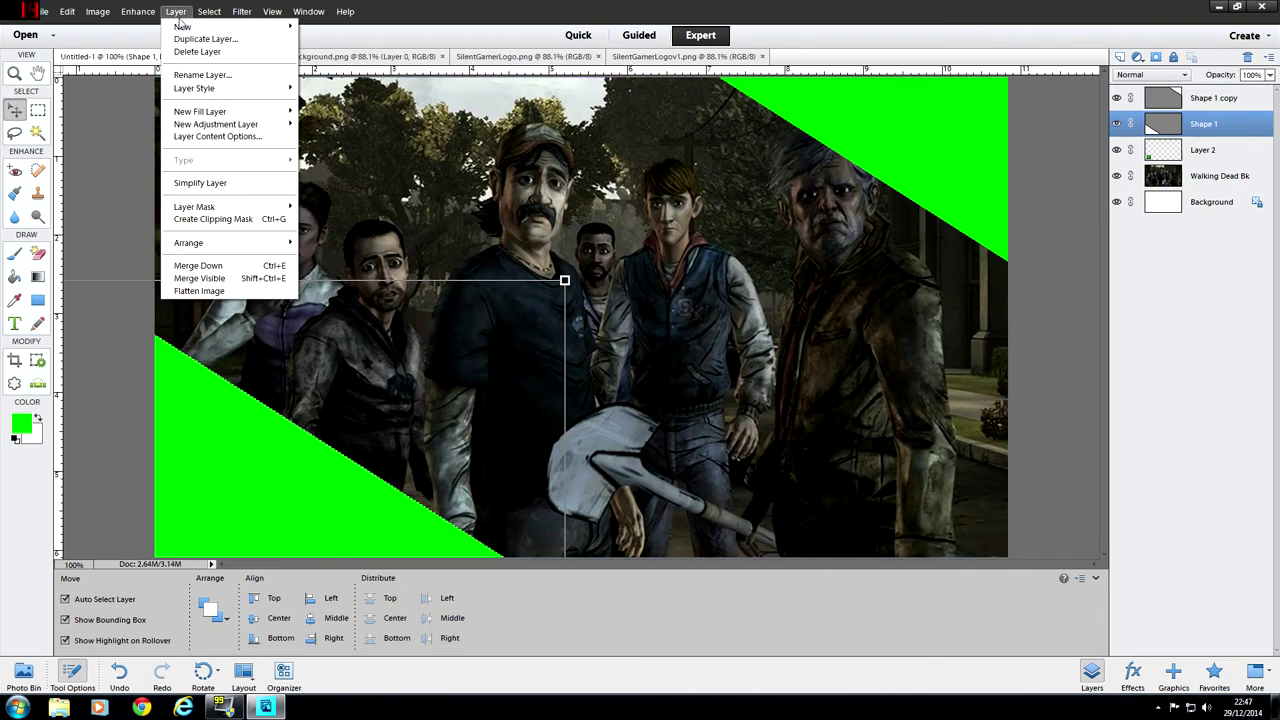
mouse_move(250, 88)
click(316, 90)
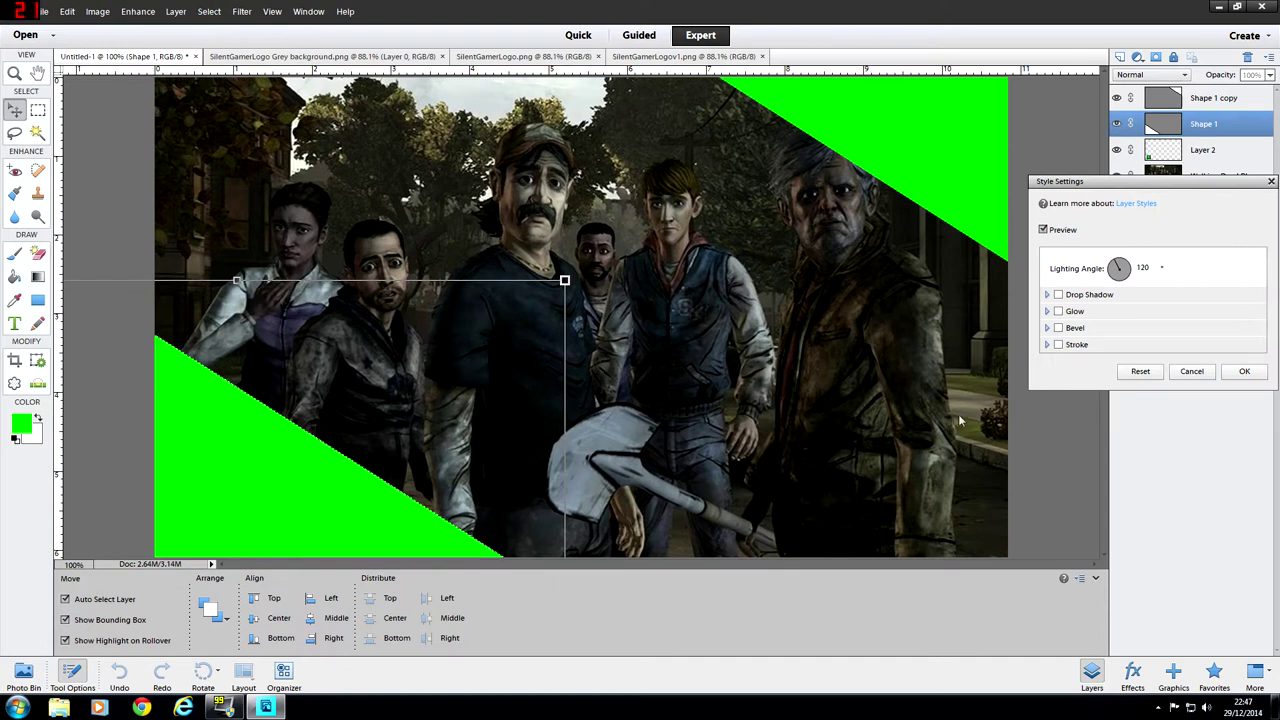
click(1059, 345)
mouse_move(1090, 366)
mouse_down()
mouse_move(1122, 366)
mouse_move(1097, 366)
mouse_up()
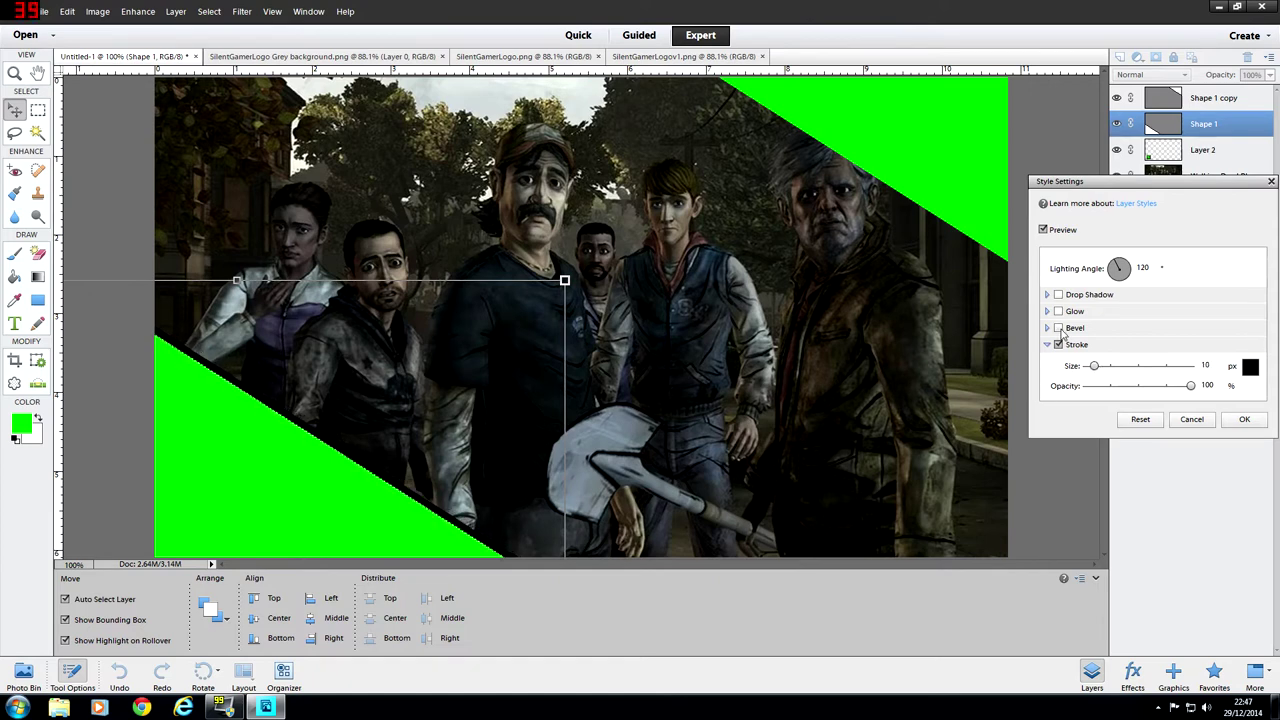
Add a 250 px downward bevel to the lower-left banner and apply the styles
click(1059, 328)
drag(1085, 346, 1232, 350)
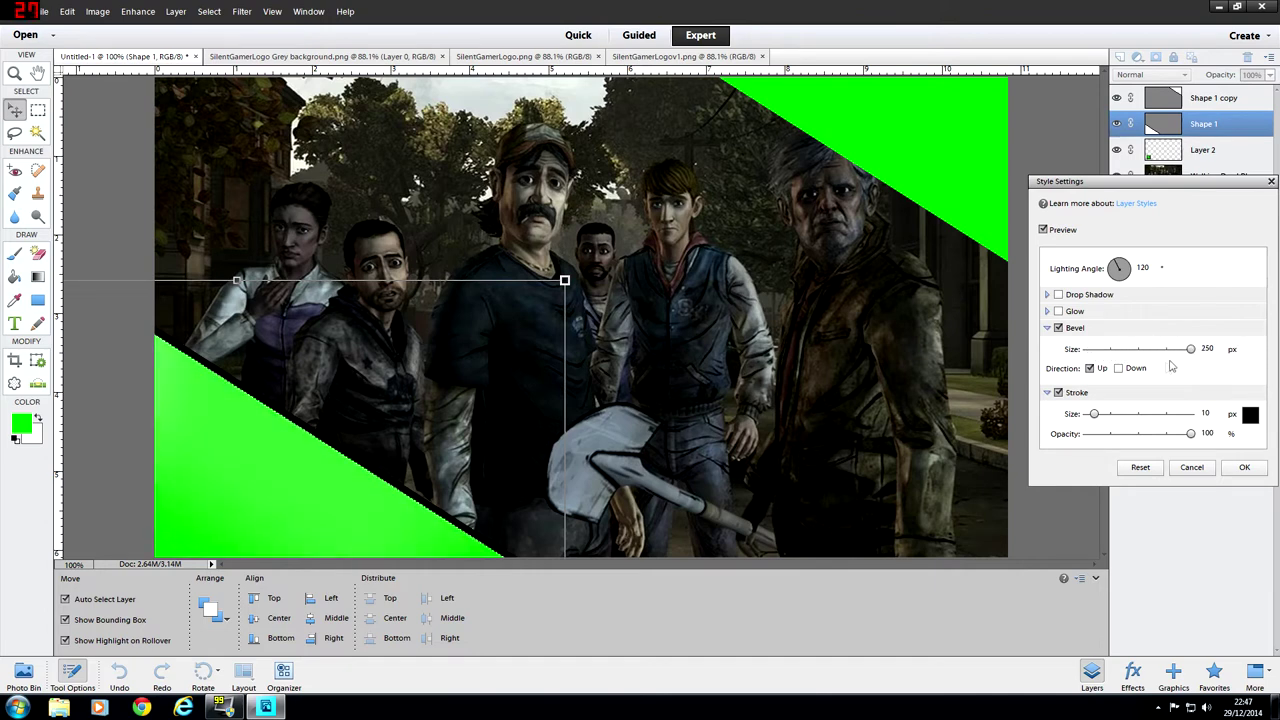
click(1119, 368)
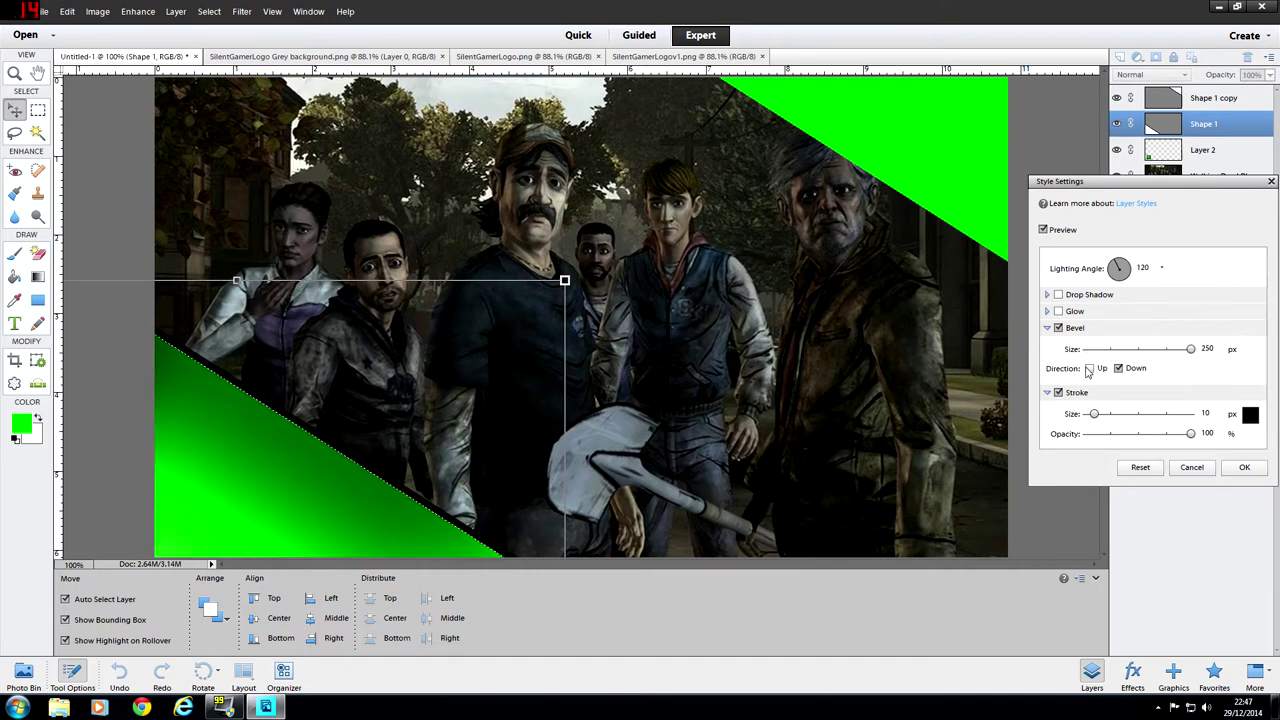
click(1089, 368)
click(1119, 368)
click(1244, 468)
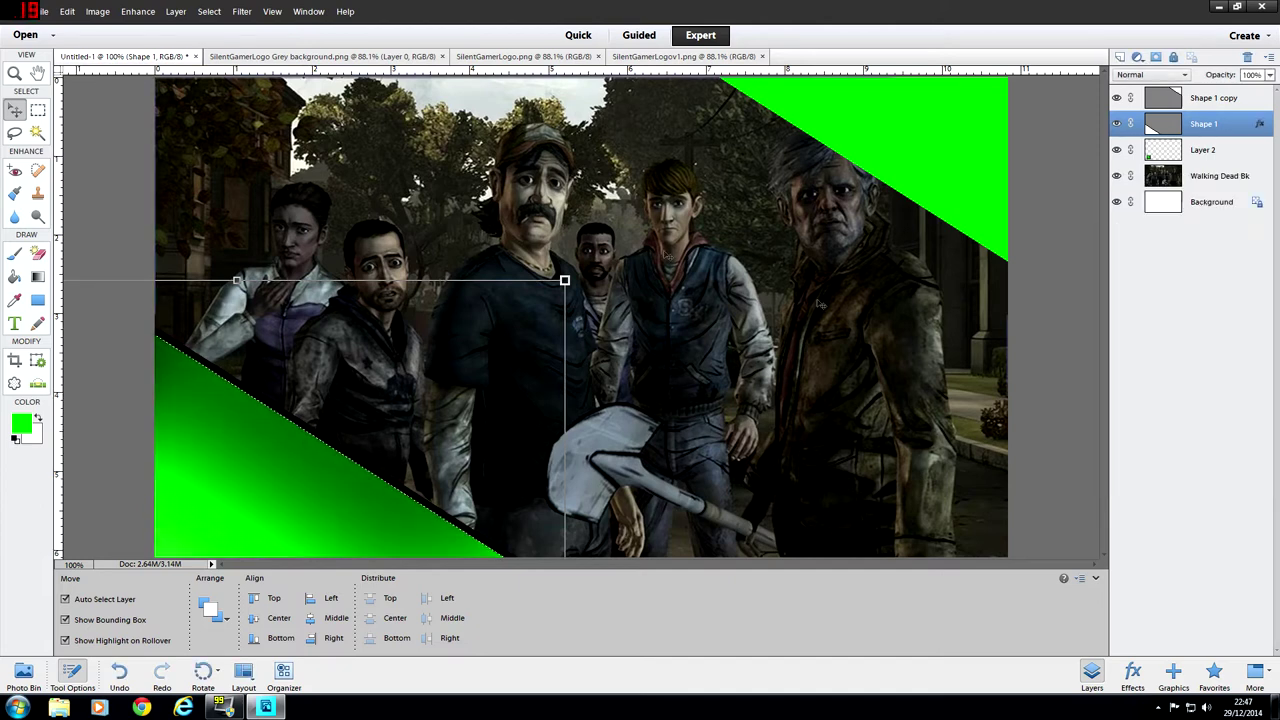
Clear the triangle selection and select the top-right banner with the Move tool
key(alt+comma)
click(37, 110)
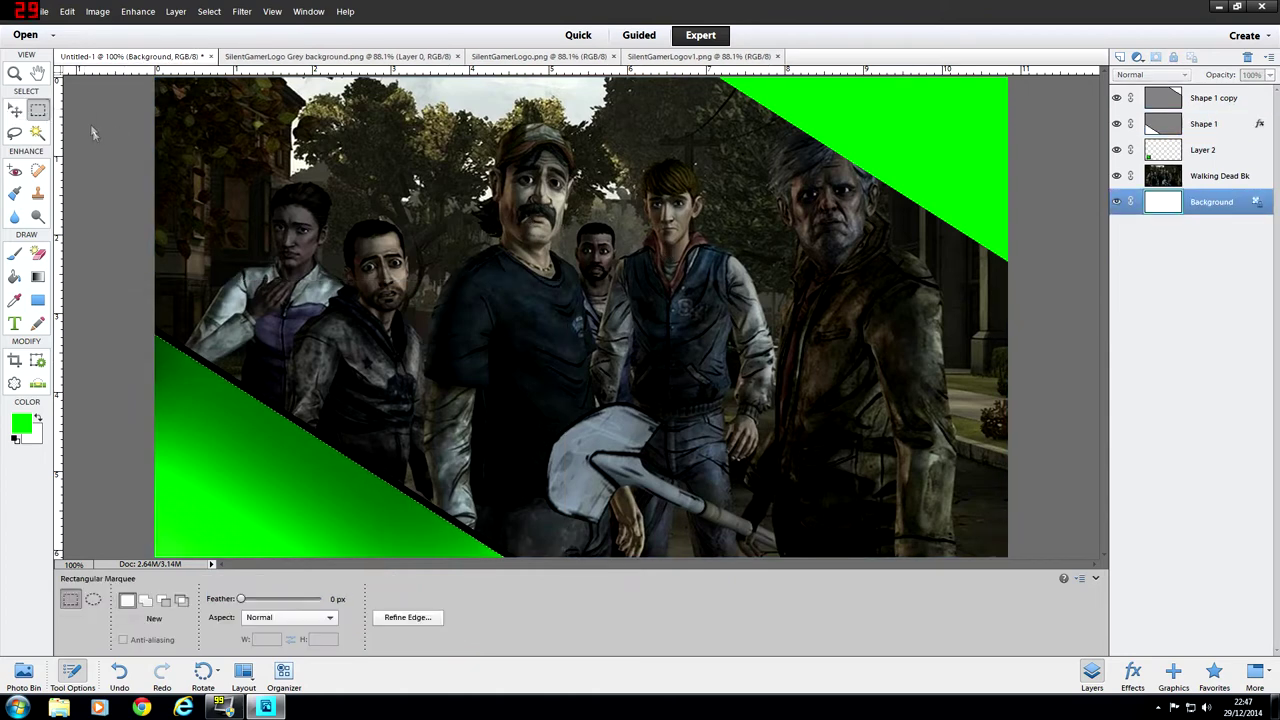
click(196, 178)
click(640, 260)
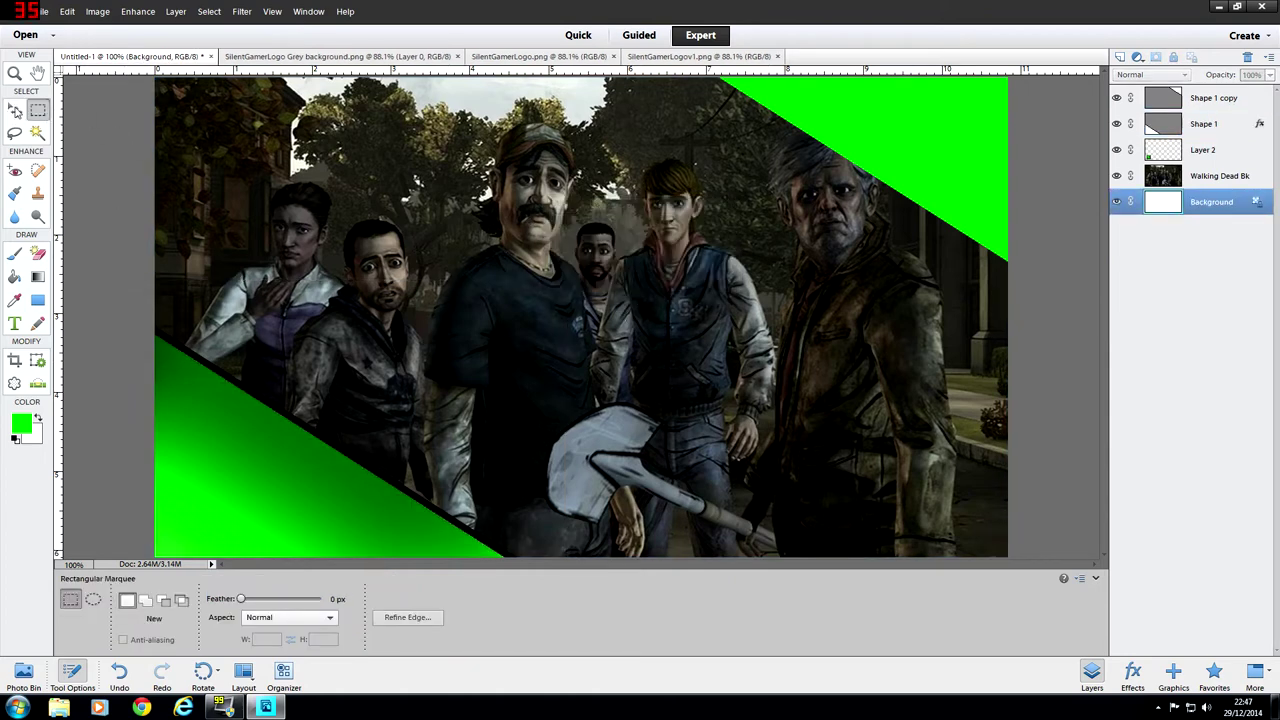
click(15, 110)
click(890, 141)
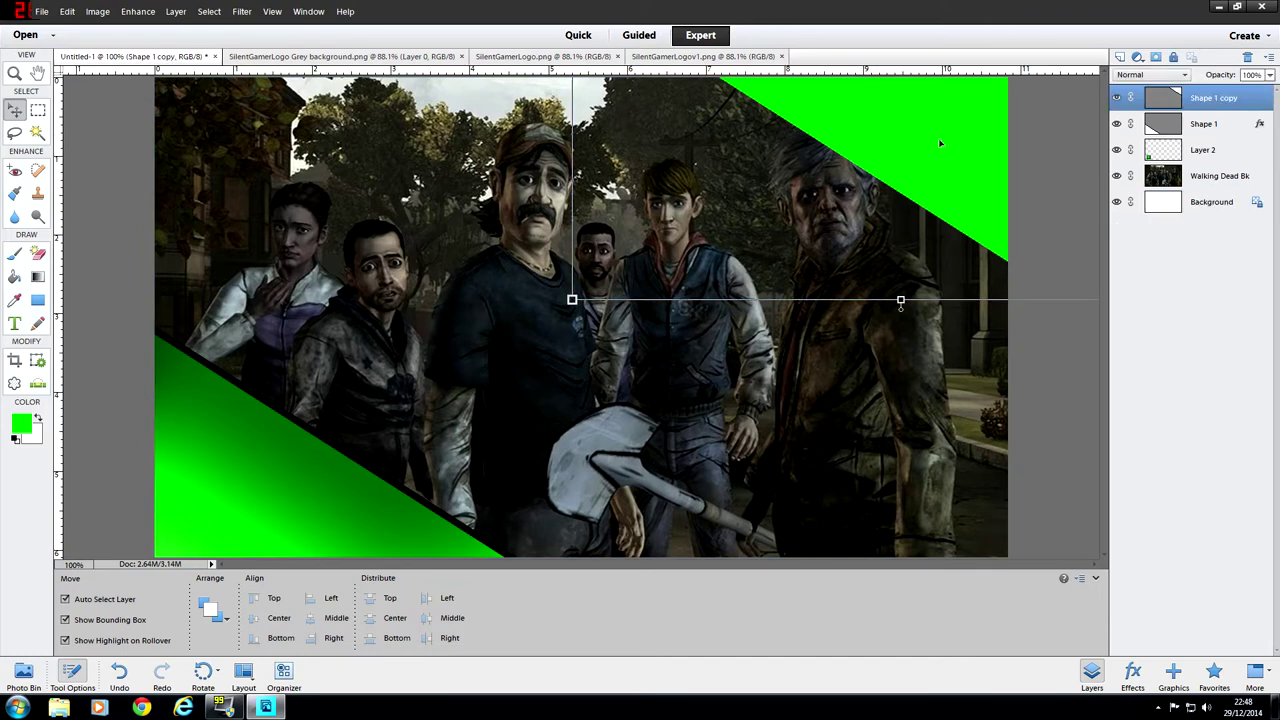
Give Shape 1 copy a 250 px upward bevel and an 8 px black stroke in Style Settings
ctrl+click(1170, 98)
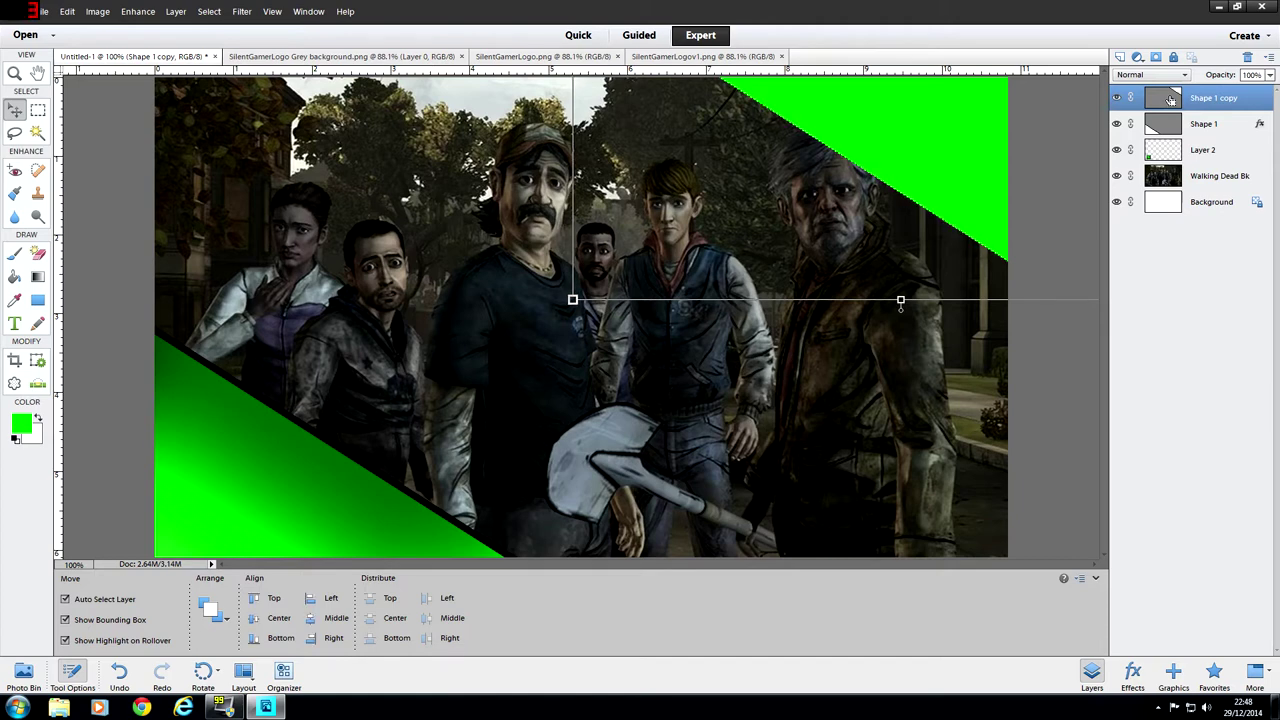
click(176, 13)
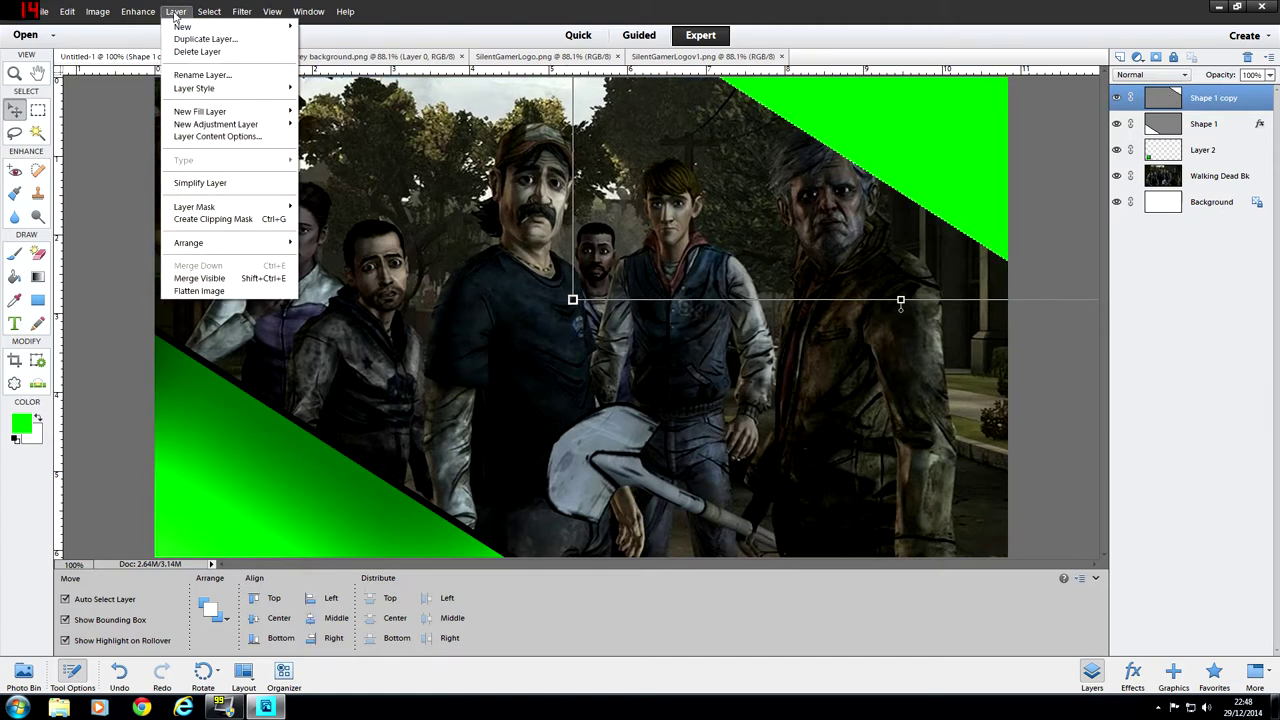
click(330, 88)
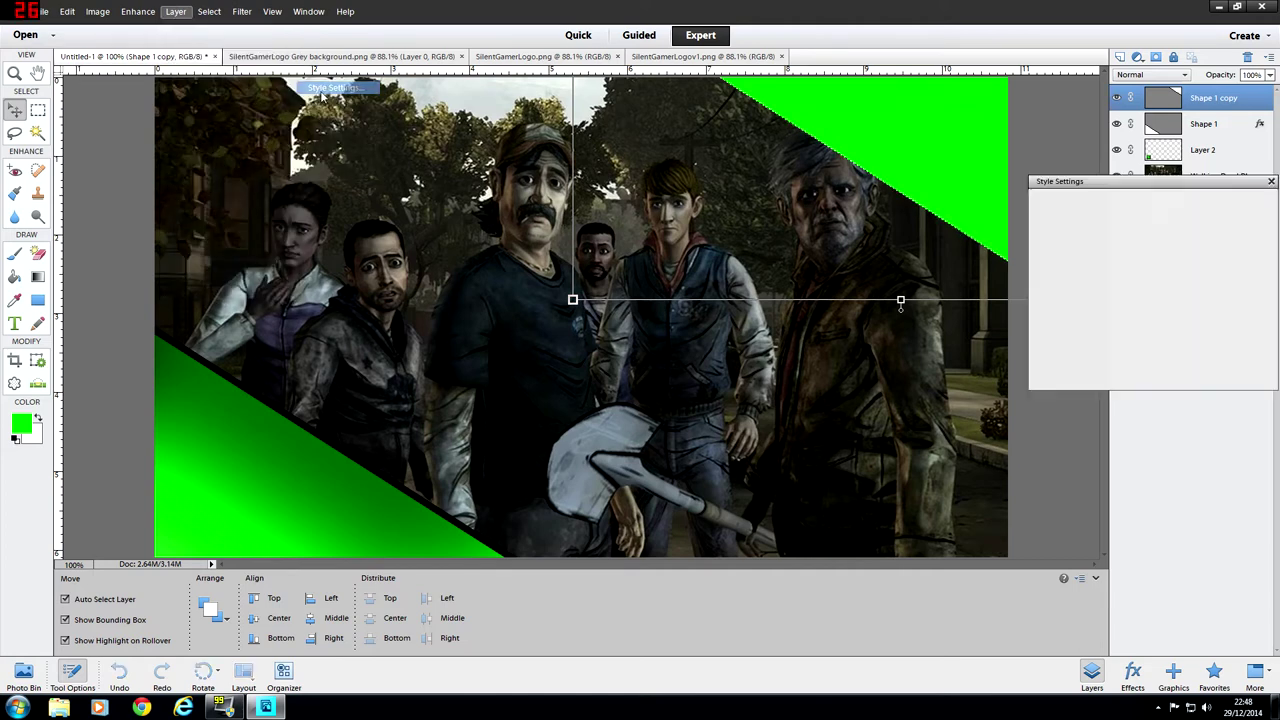
click(1058, 329)
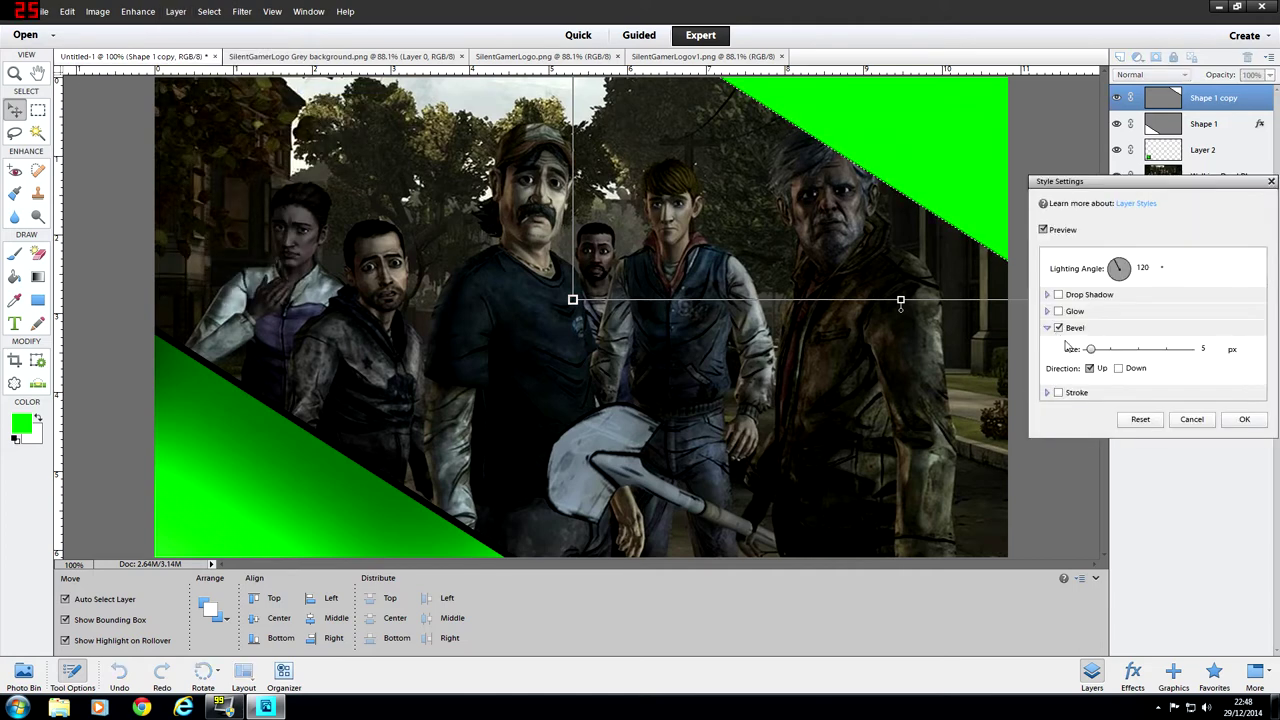
click(1119, 369)
drag(1090, 349, 1190, 349)
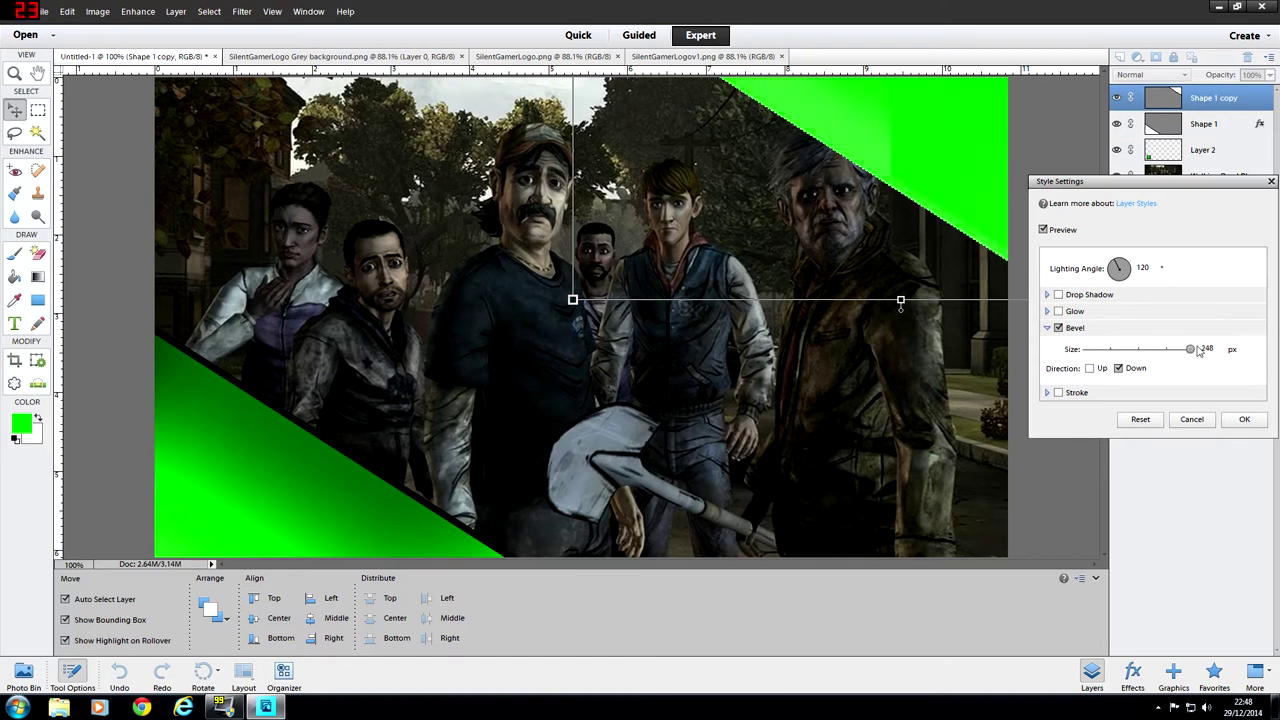
click(1090, 369)
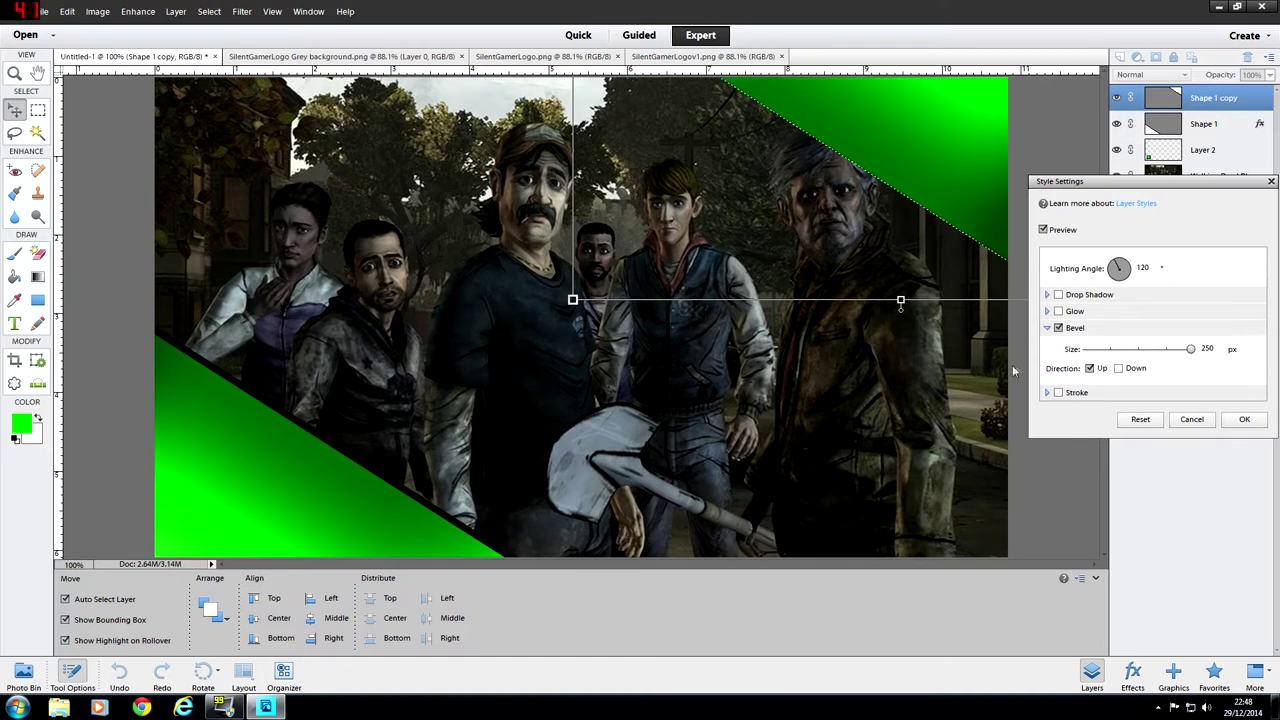
click(1119, 369)
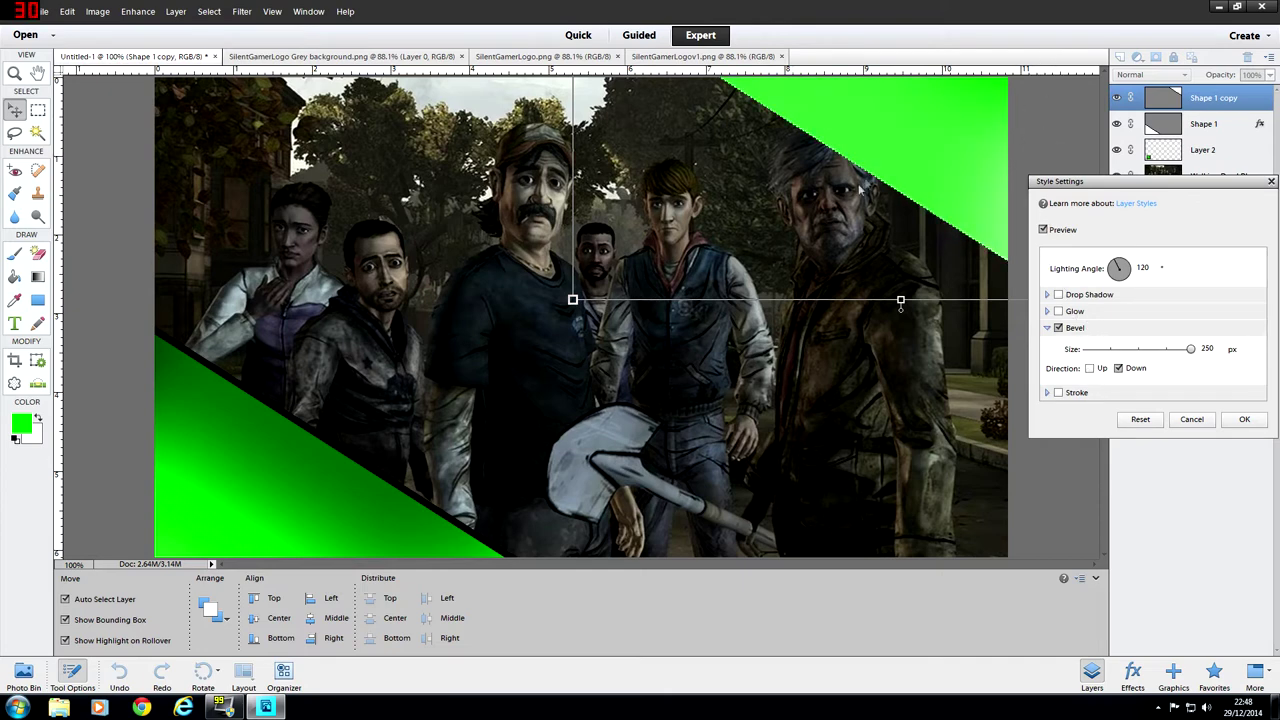
click(1090, 369)
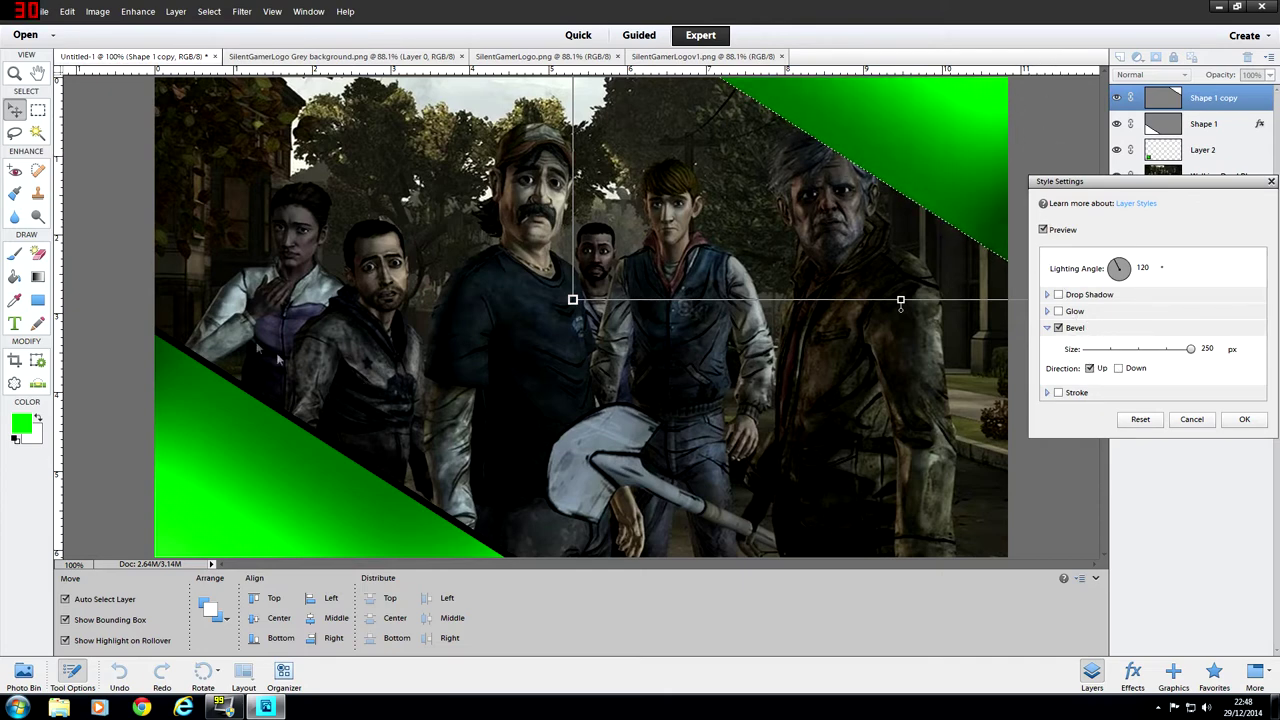
click(1058, 392)
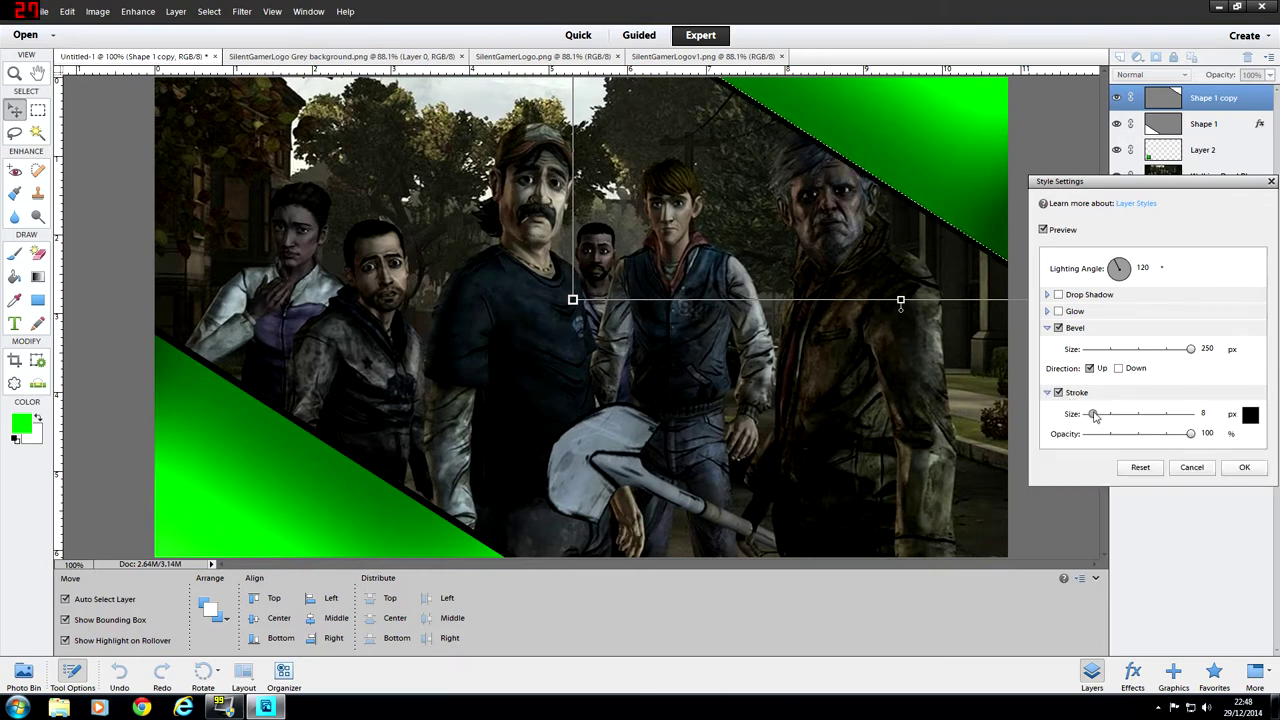
click(1244, 467)
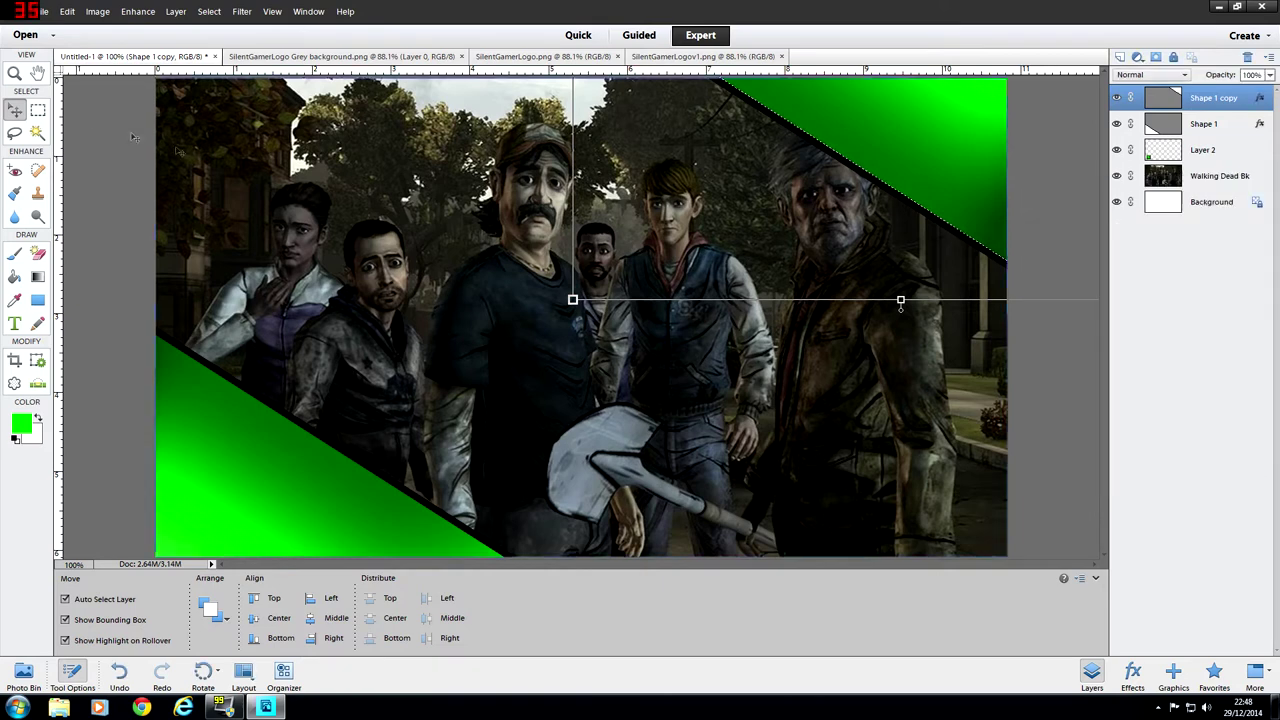
click(38, 110)
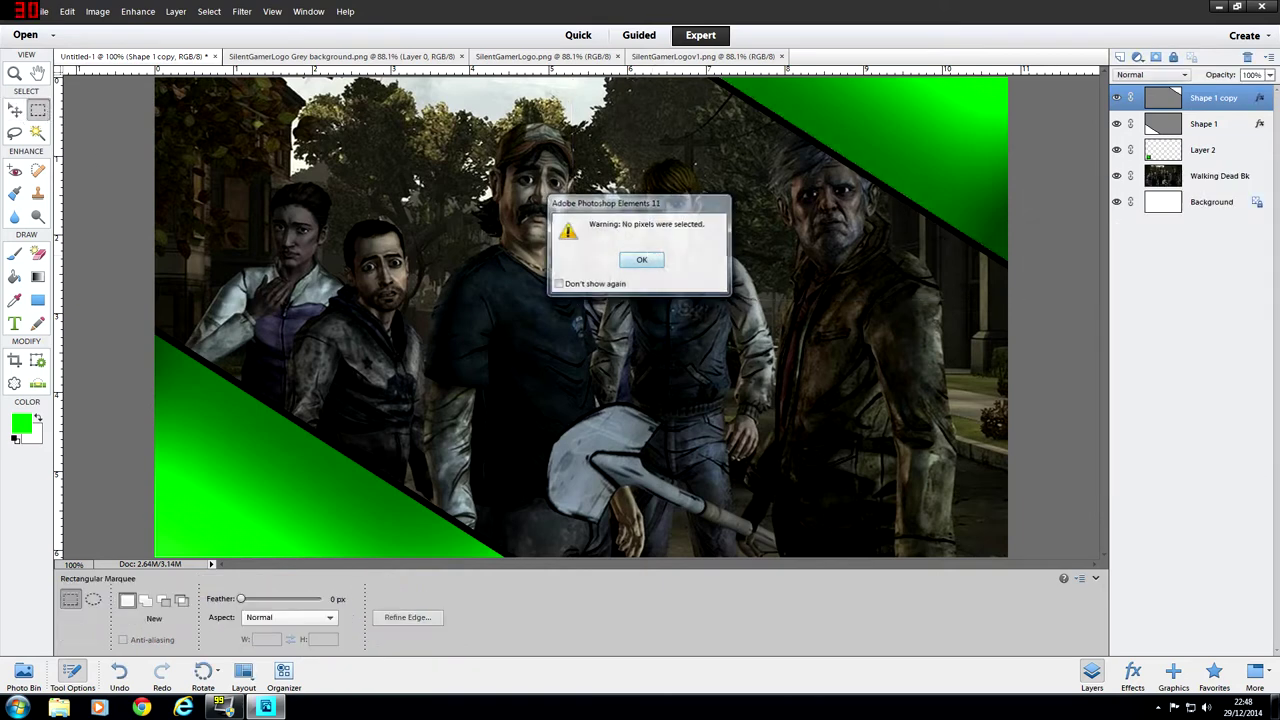
Move Layer 2 with the SG logo to the top of the layer stack
click(640, 331)
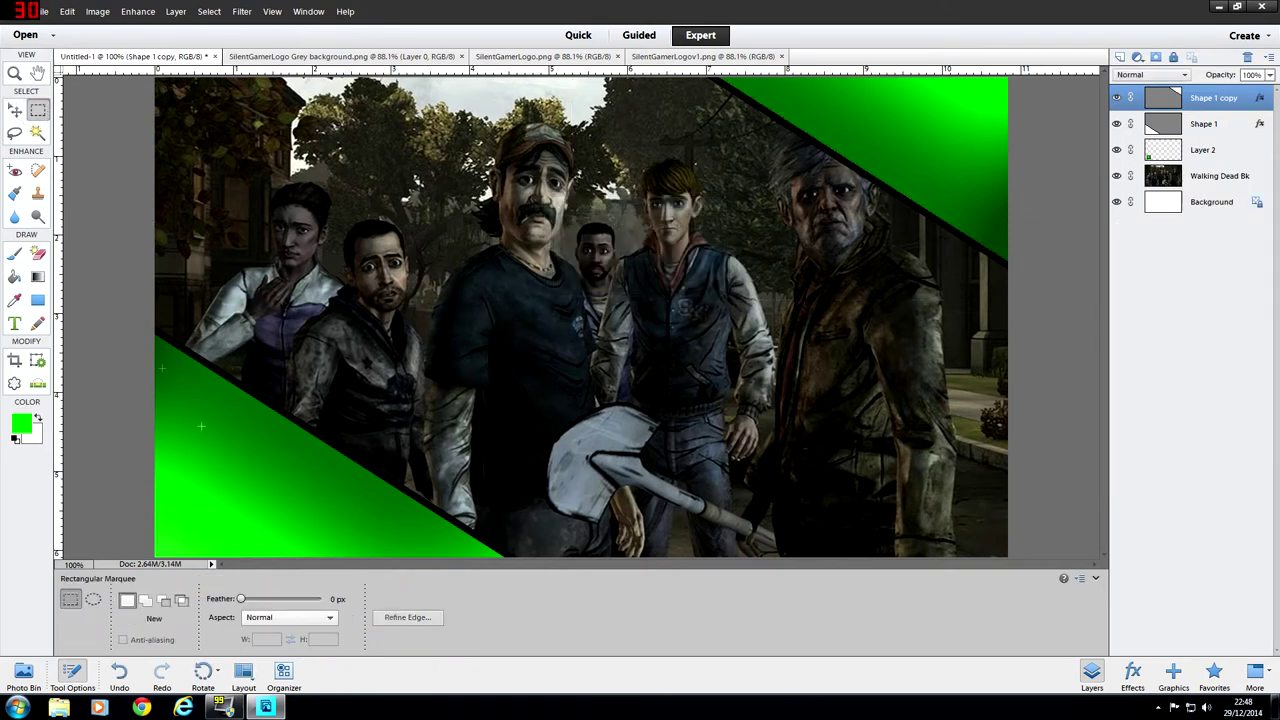
click(15, 110)
click(1210, 201)
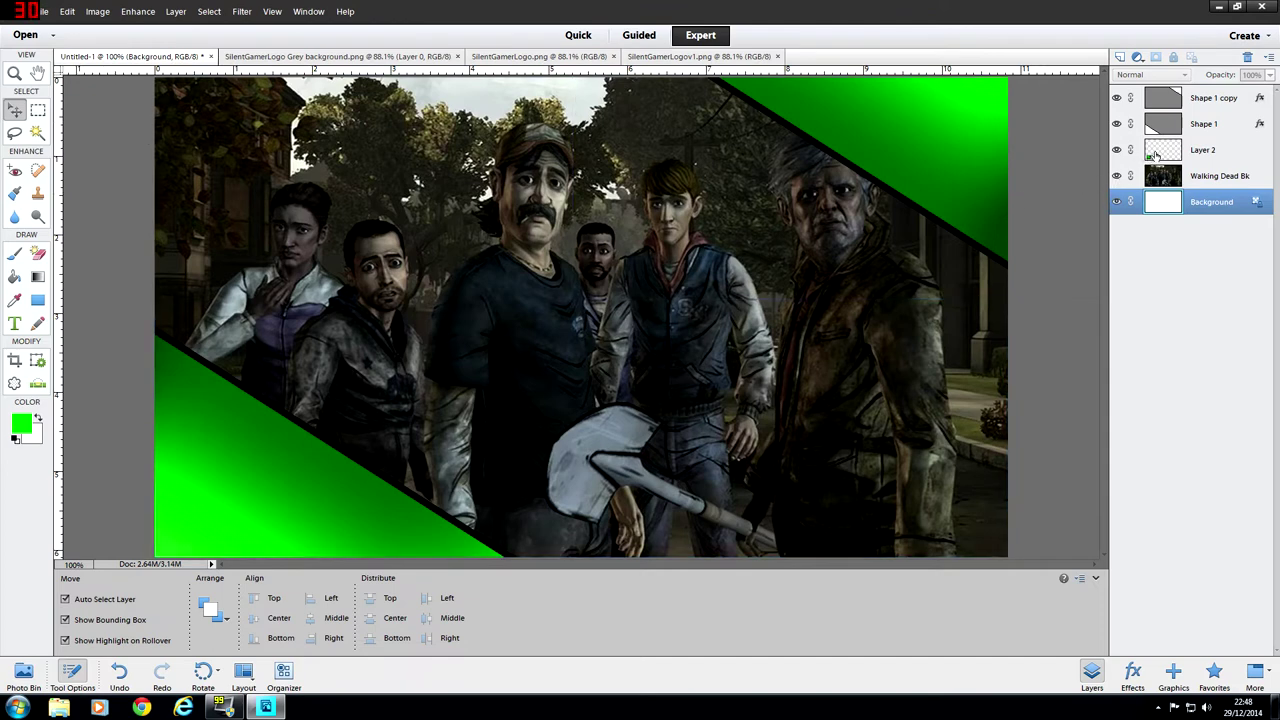
click(1158, 153)
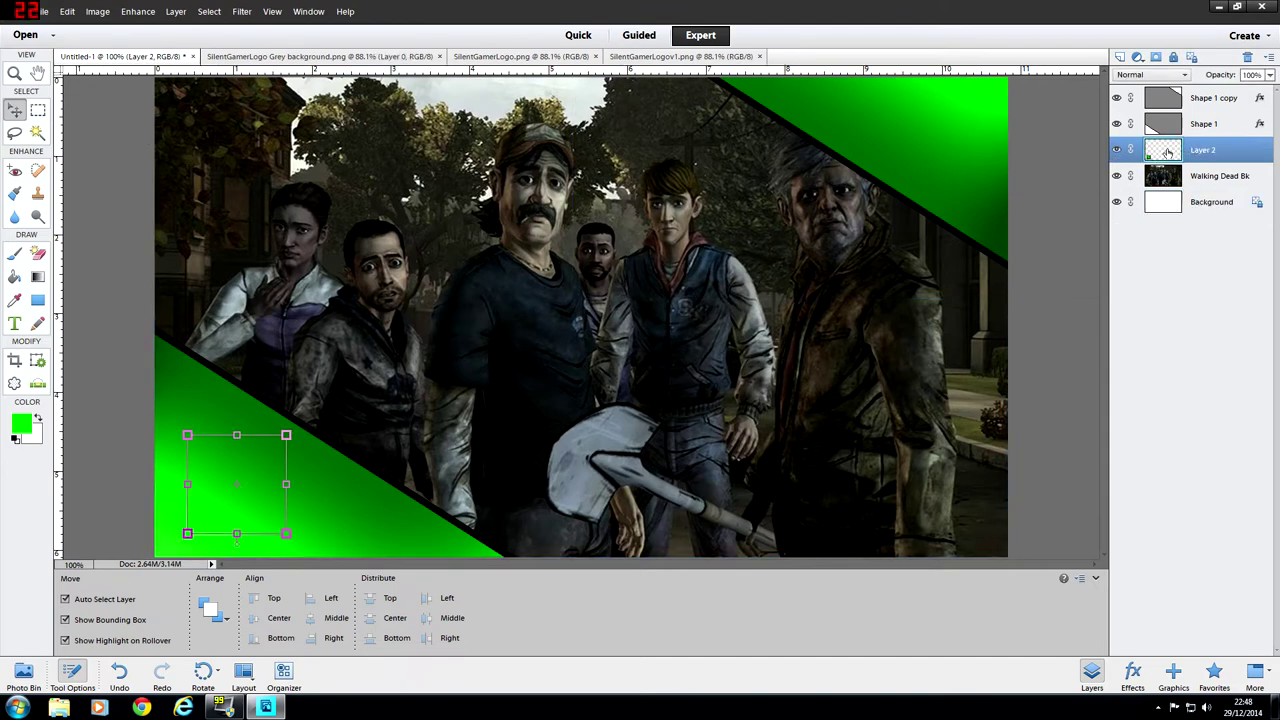
drag(1165, 150, 1174, 92)
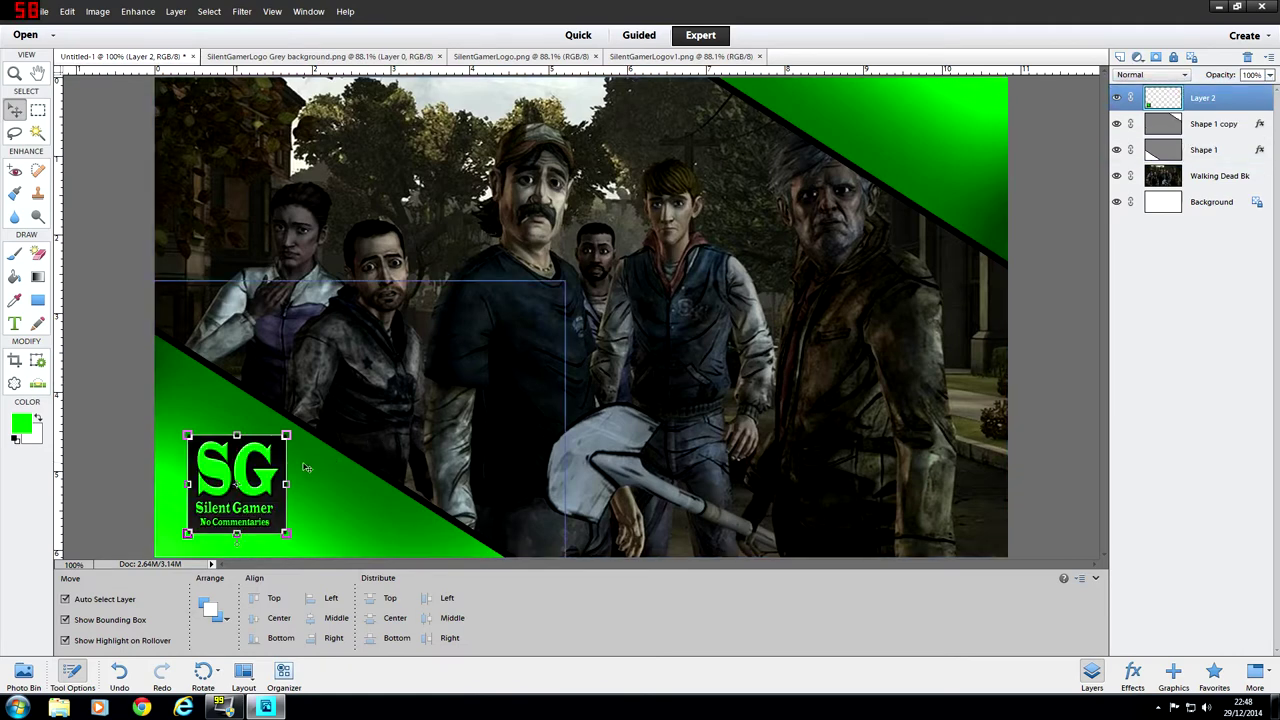
Nudge the SG logo left and down and scale it to about 105% in the lower-left corner
click(236, 484)
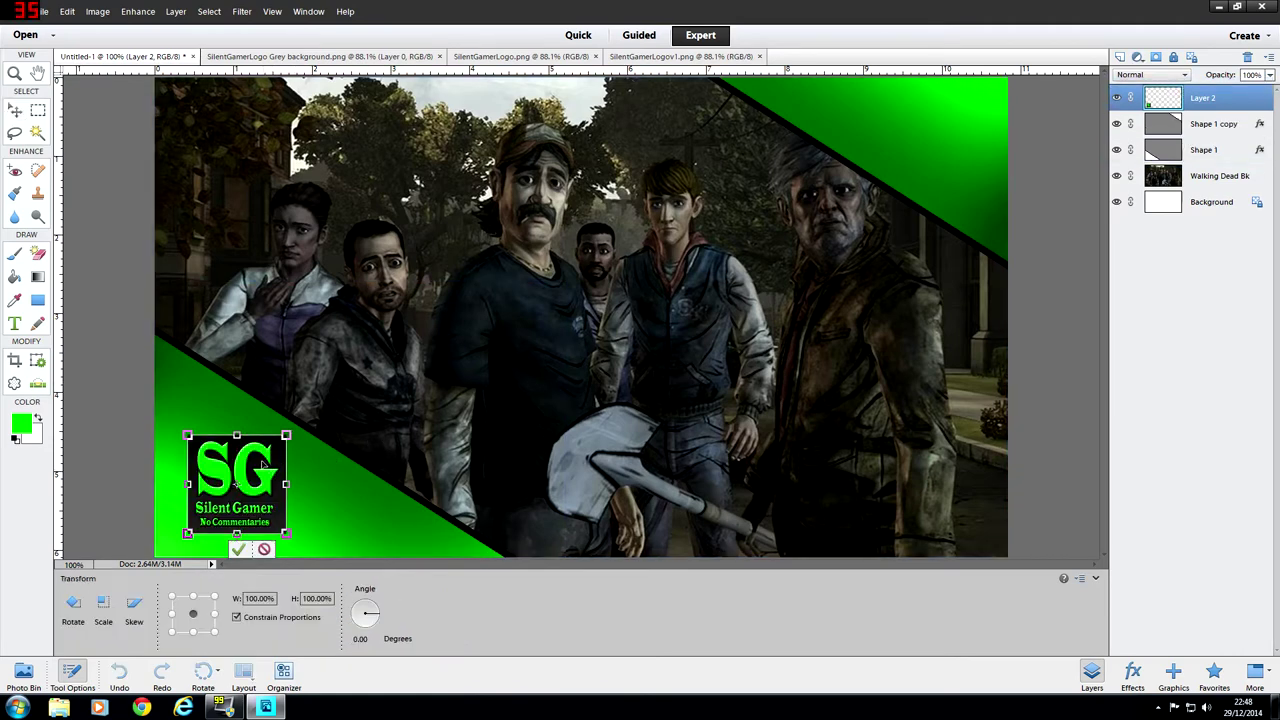
key(shift+Left)
key(shift+Left)
key(shift+Left)
key(shift+Down)
key(shift+Down)
key(Left)
key(Left)
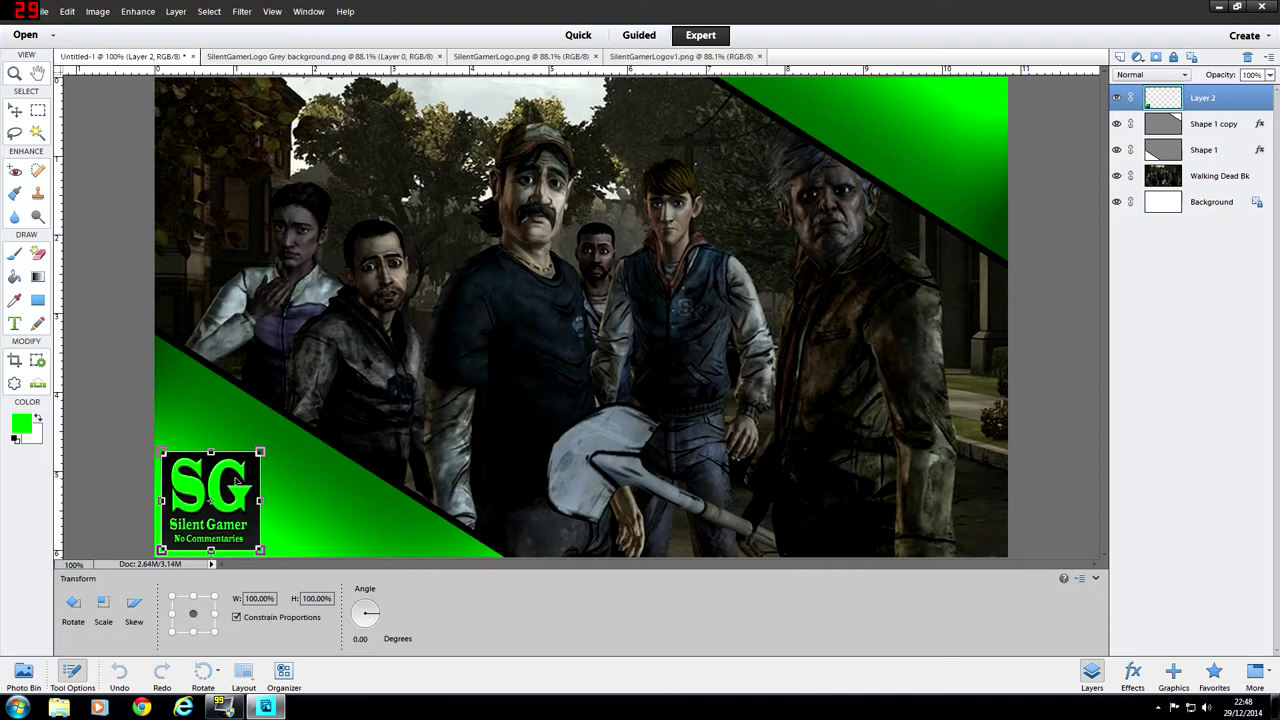
mouse_move(236, 483)
mouse_down()
mouse_move(284, 424)
mouse_move(245, 478)
mouse_up()
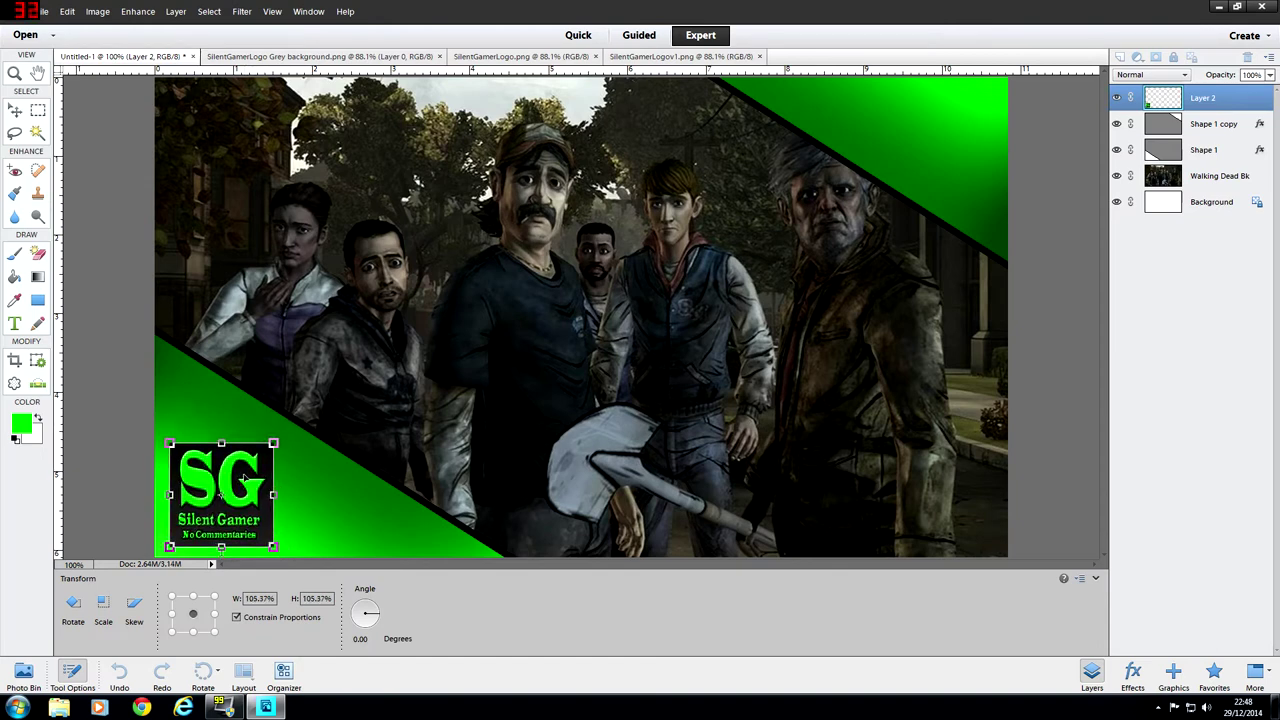
click(224, 550)
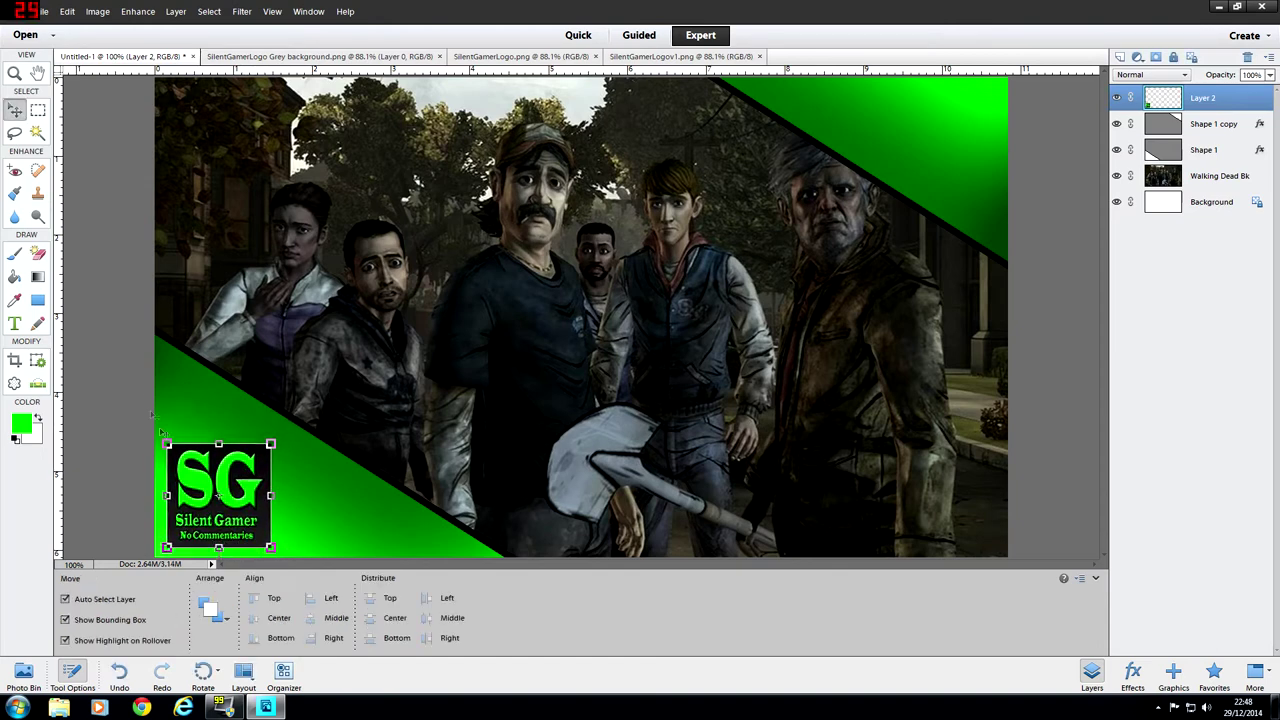
Give the logo layer a 4 px stroke in bright green (00ff00) sampled from the logo
click(124, 377)
click(228, 492)
click(175, 11)
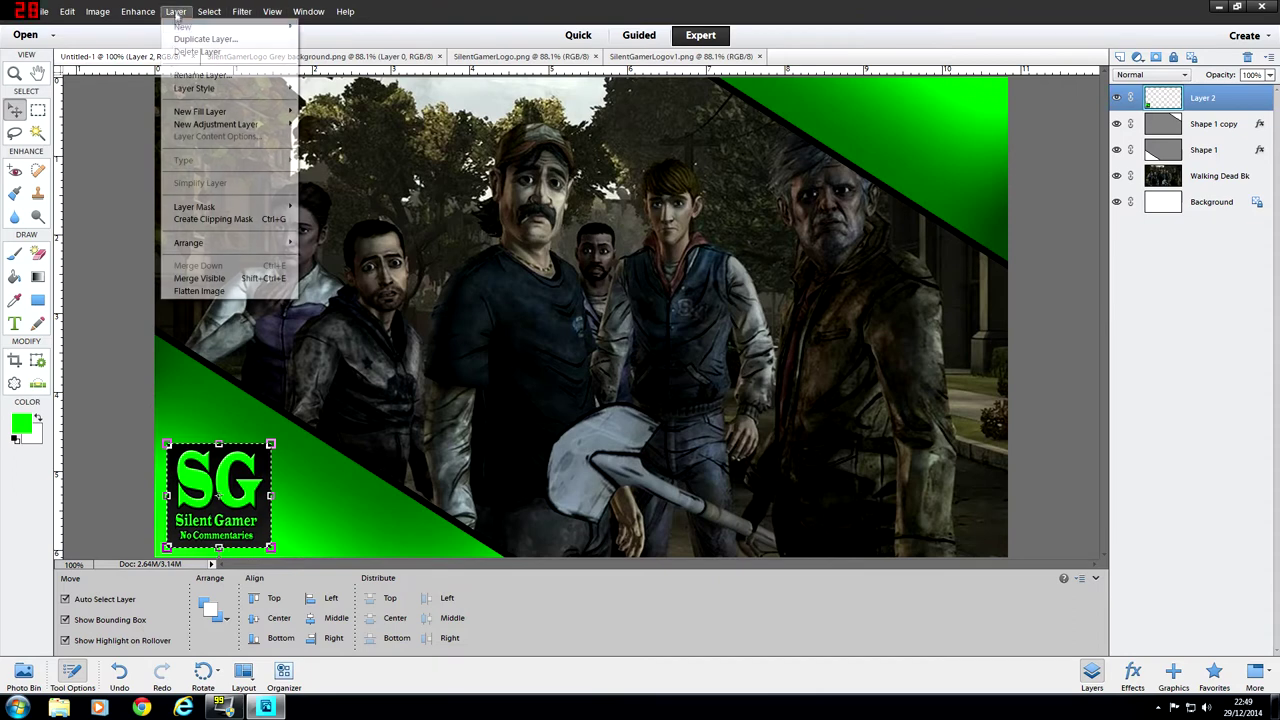
mouse_move(210, 90)
click(332, 93)
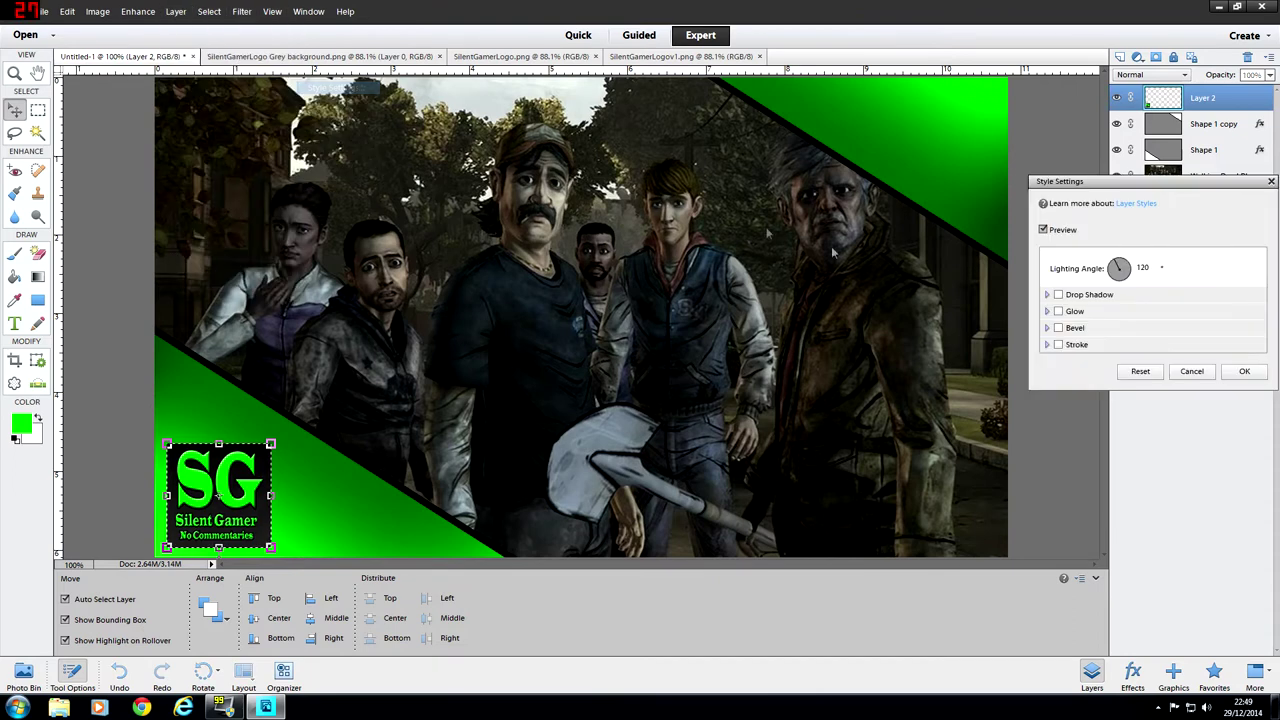
click(1058, 344)
drag(1085, 366, 1092, 367)
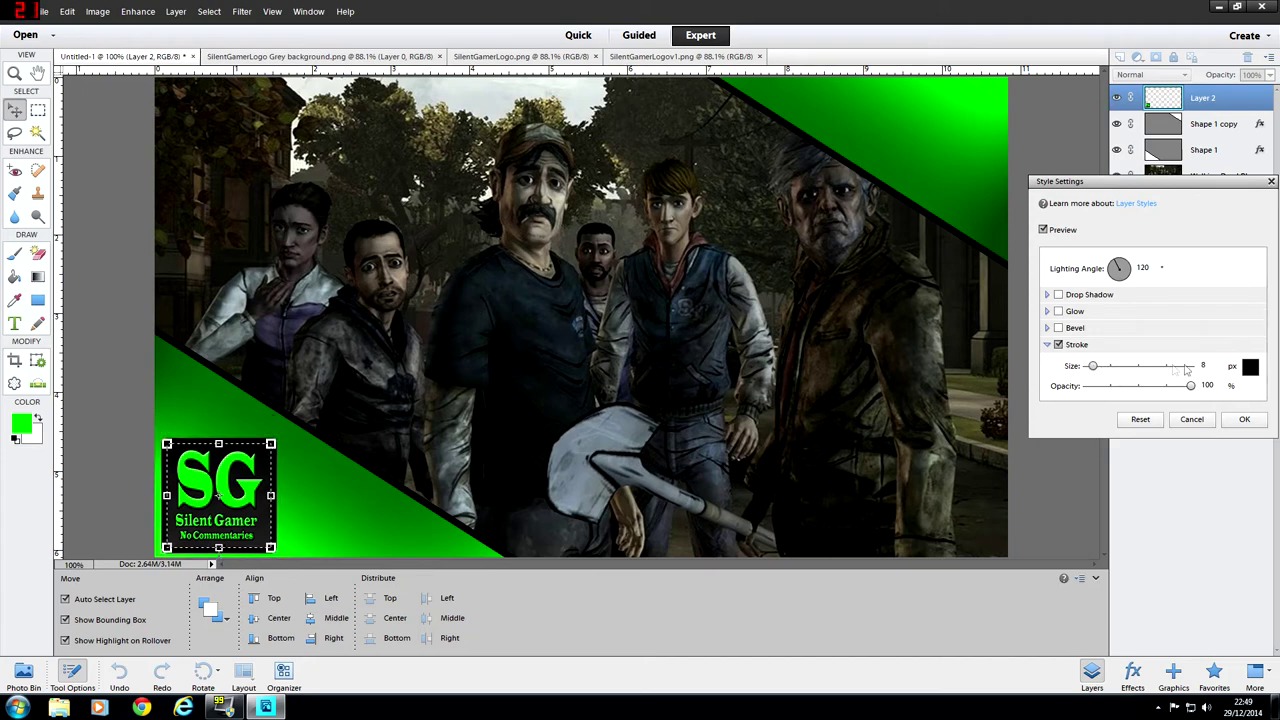
click(1251, 368)
click(232, 490)
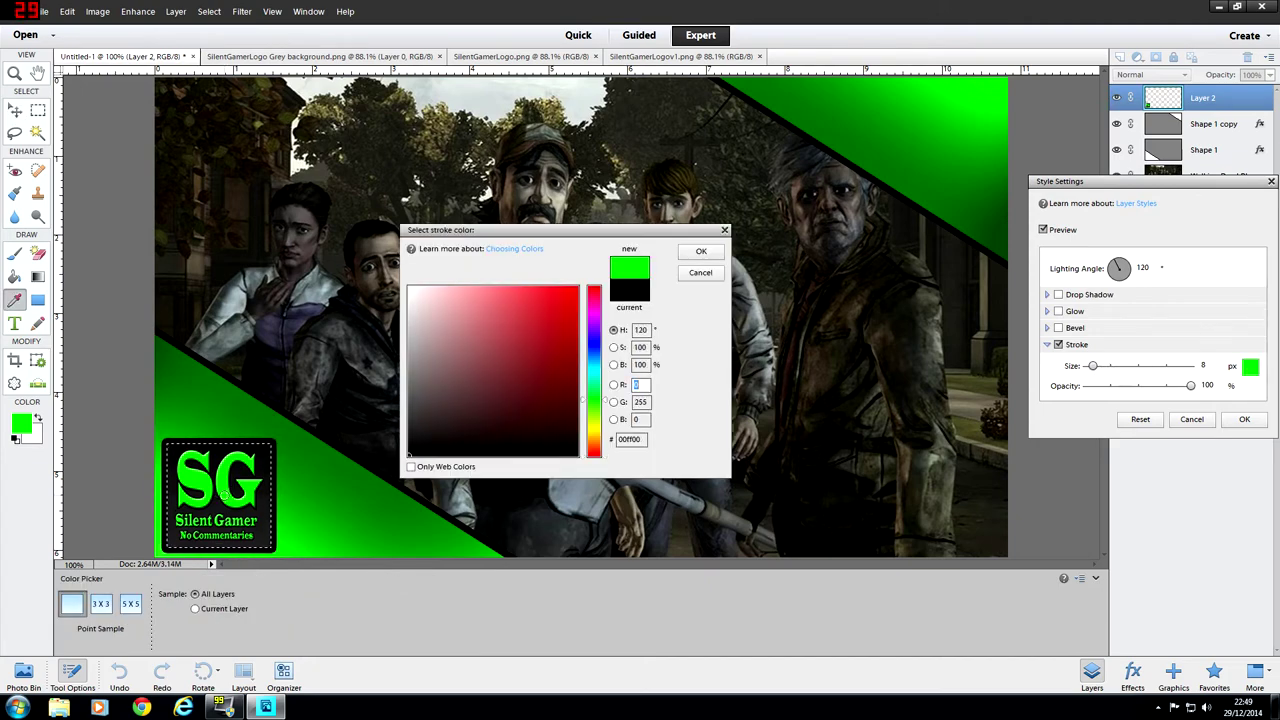
click(701, 251)
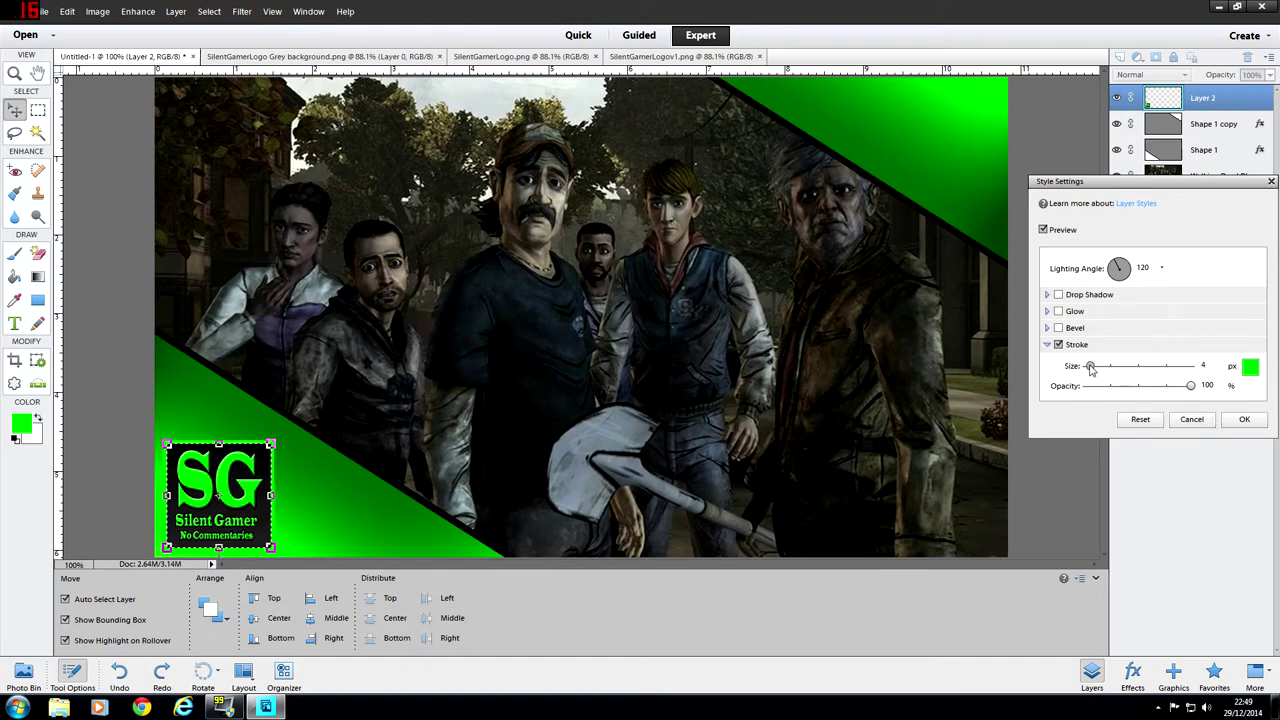
Add a 250 px downward bevel to the logo, apply, and drag a vertical guide from the left ruler
click(1058, 328)
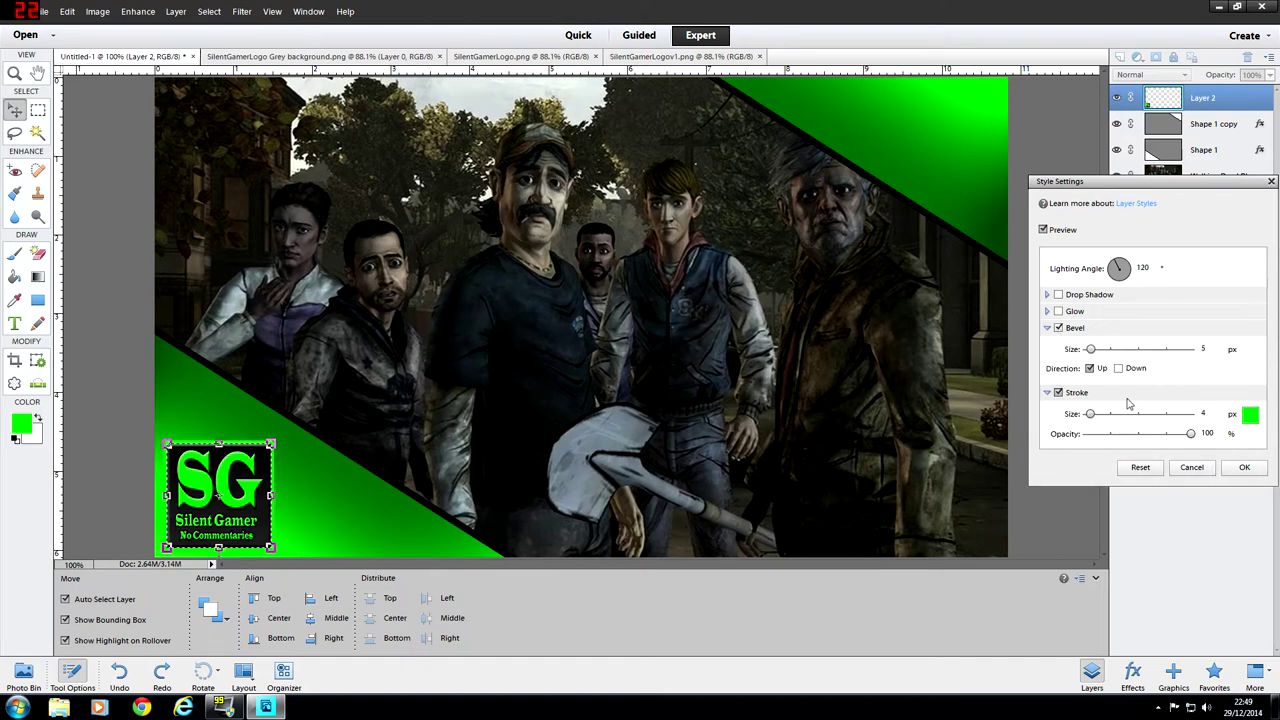
drag(1210, 353, 1200, 356)
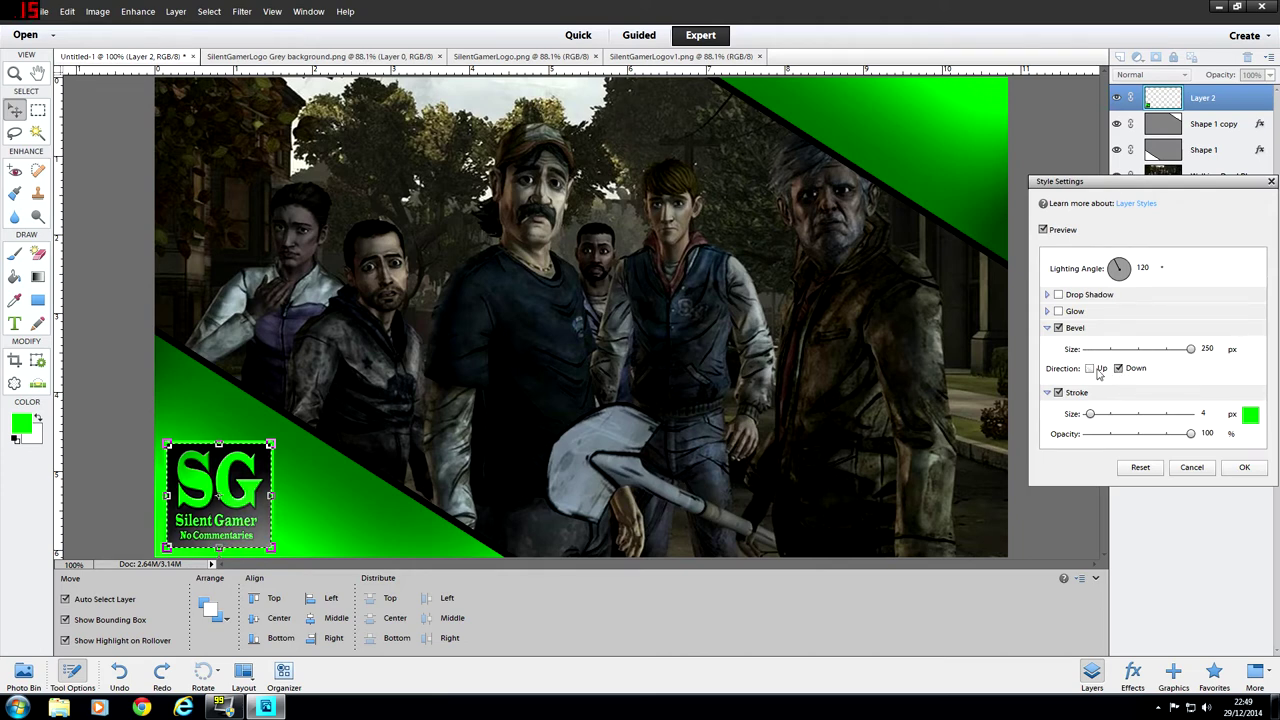
click(1244, 467)
click(38, 110)
drag(66, 112, 87, 150)
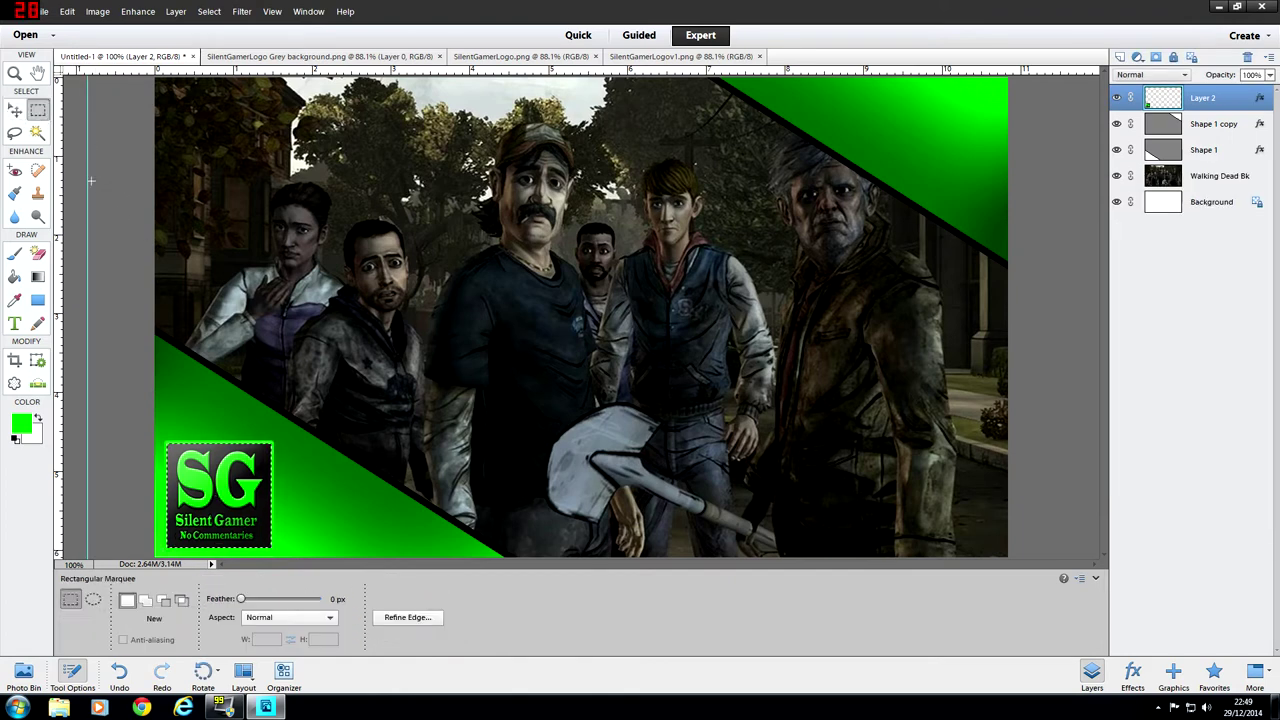
Drag horizontal and vertical guides across the canvas to check alignment, then remove every guide
click(15, 110)
drag(87, 177, 57, 172)
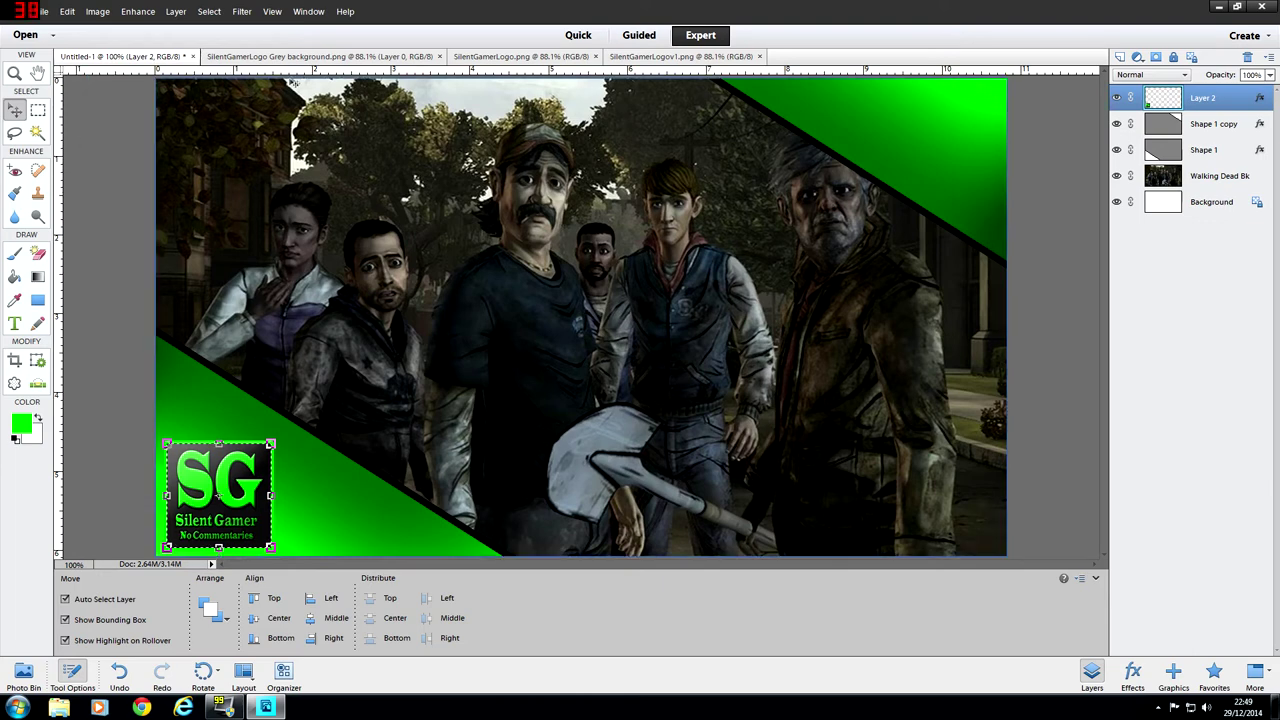
drag(298, 70, 291, 281)
drag(62, 331, 551, 318)
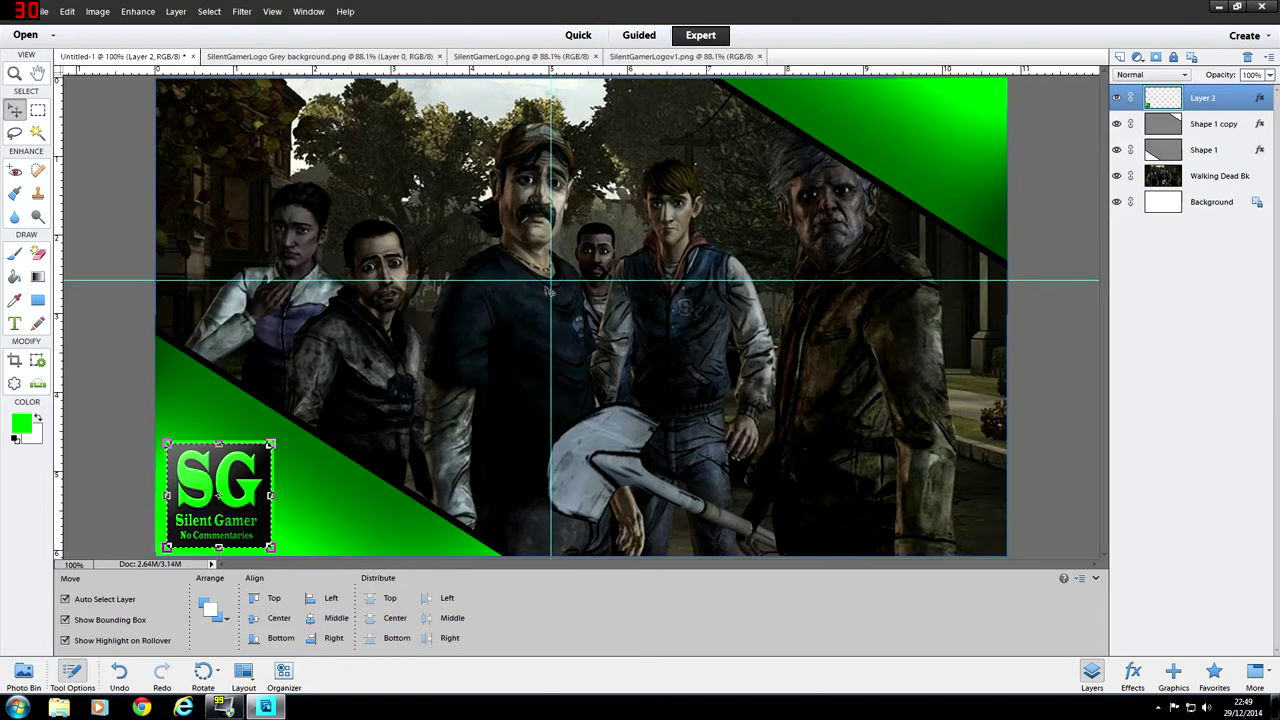
drag(548, 289, 91, 288)
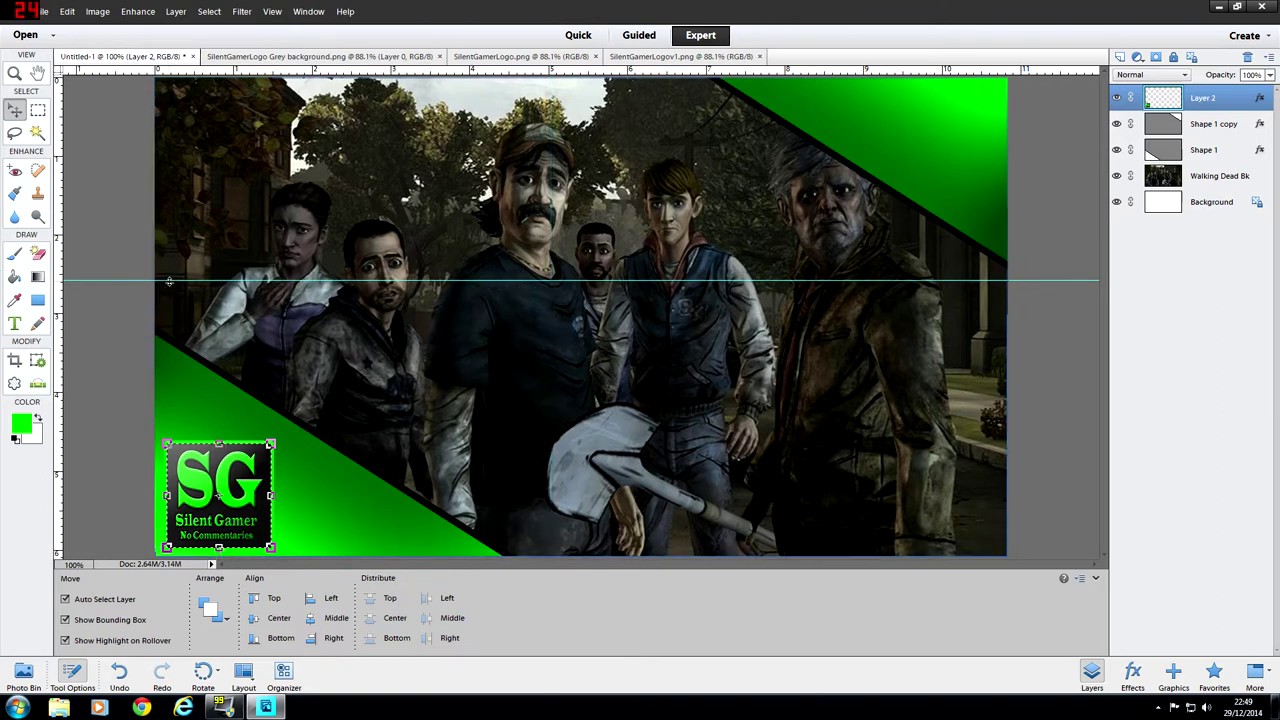
drag(170, 282, 212, 70)
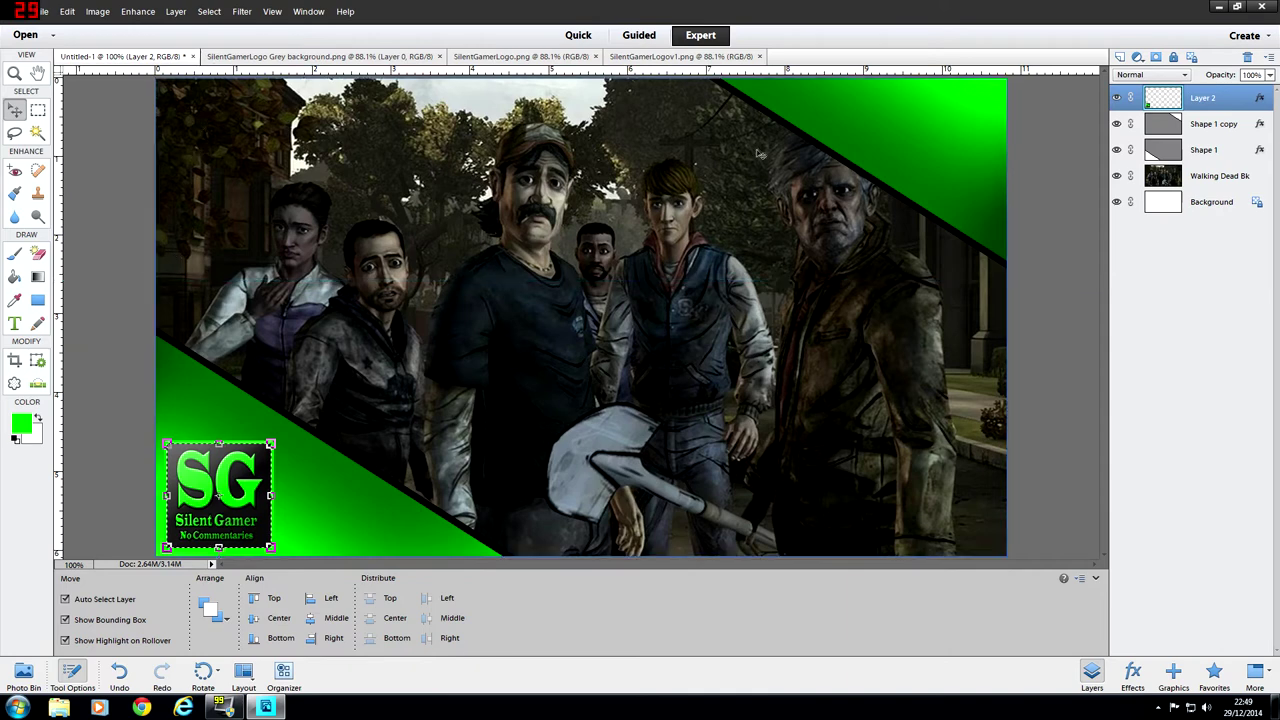
click(117, 141)
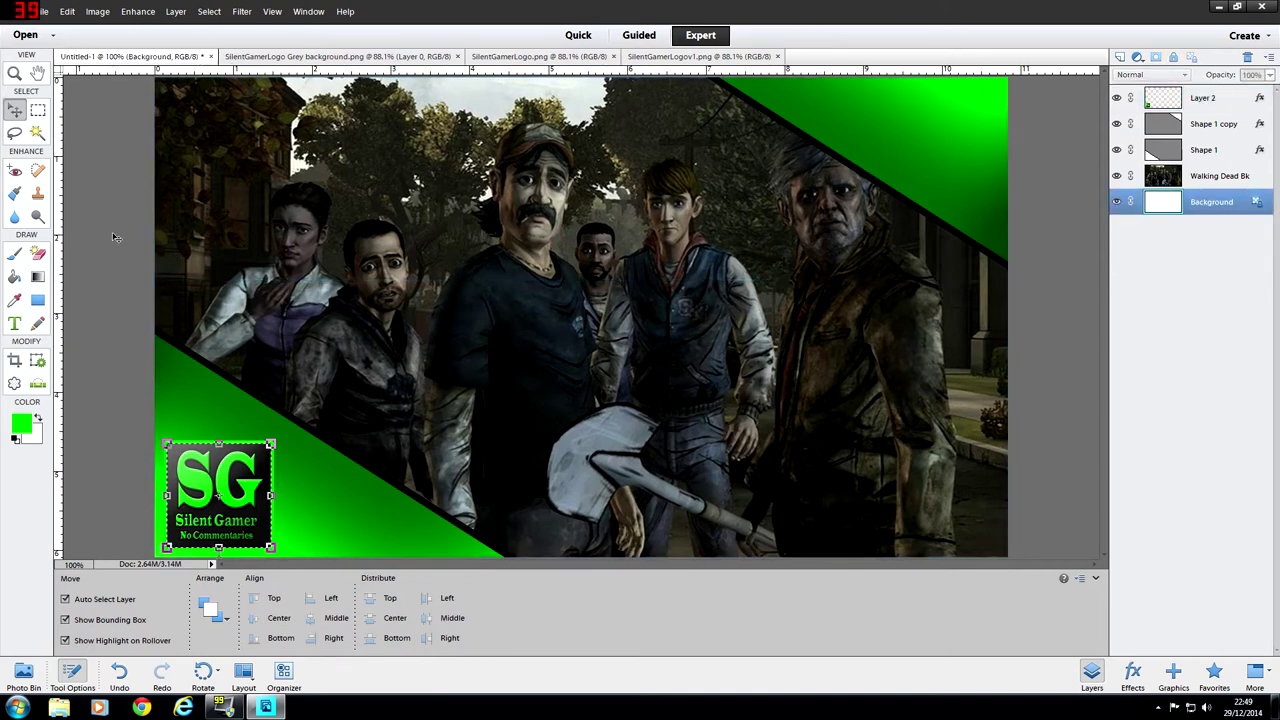
Create a new blank Layer 3 and drag it above the SG logo at the top of the stack
click(38, 110)
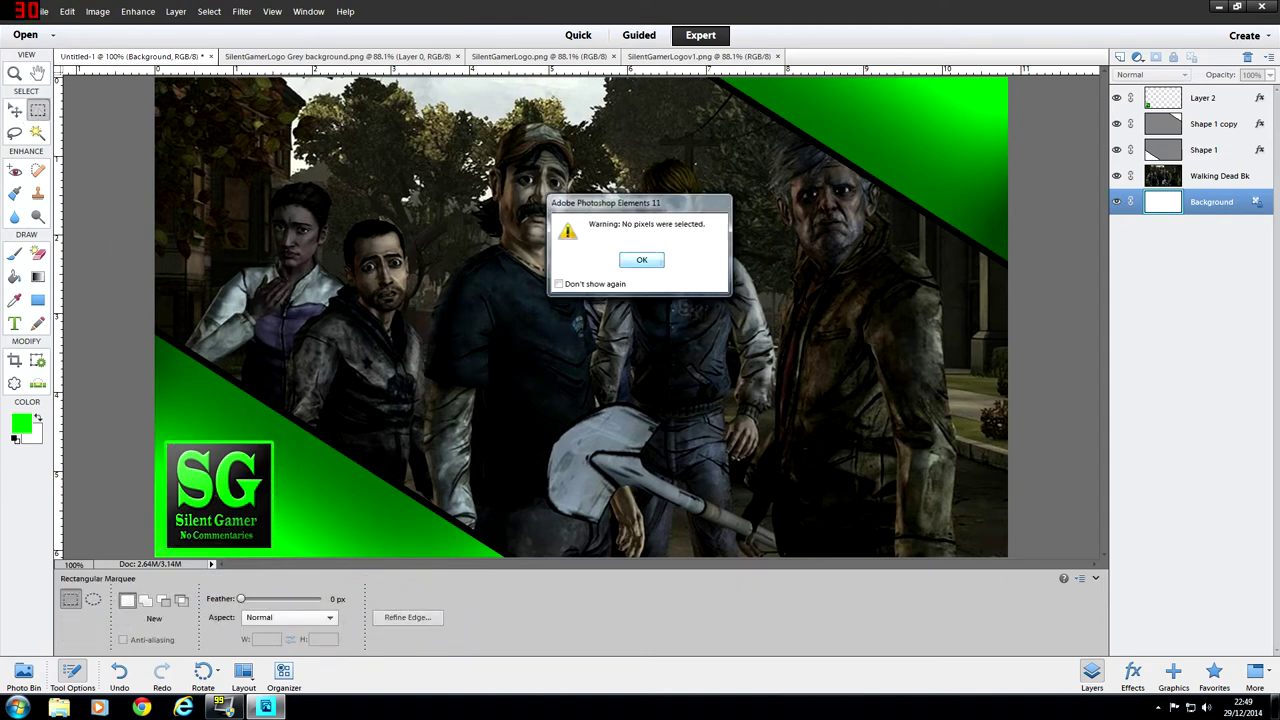
click(660, 262)
click(180, 12)
mouse_move(190, 26)
click(320, 27)
click(738, 230)
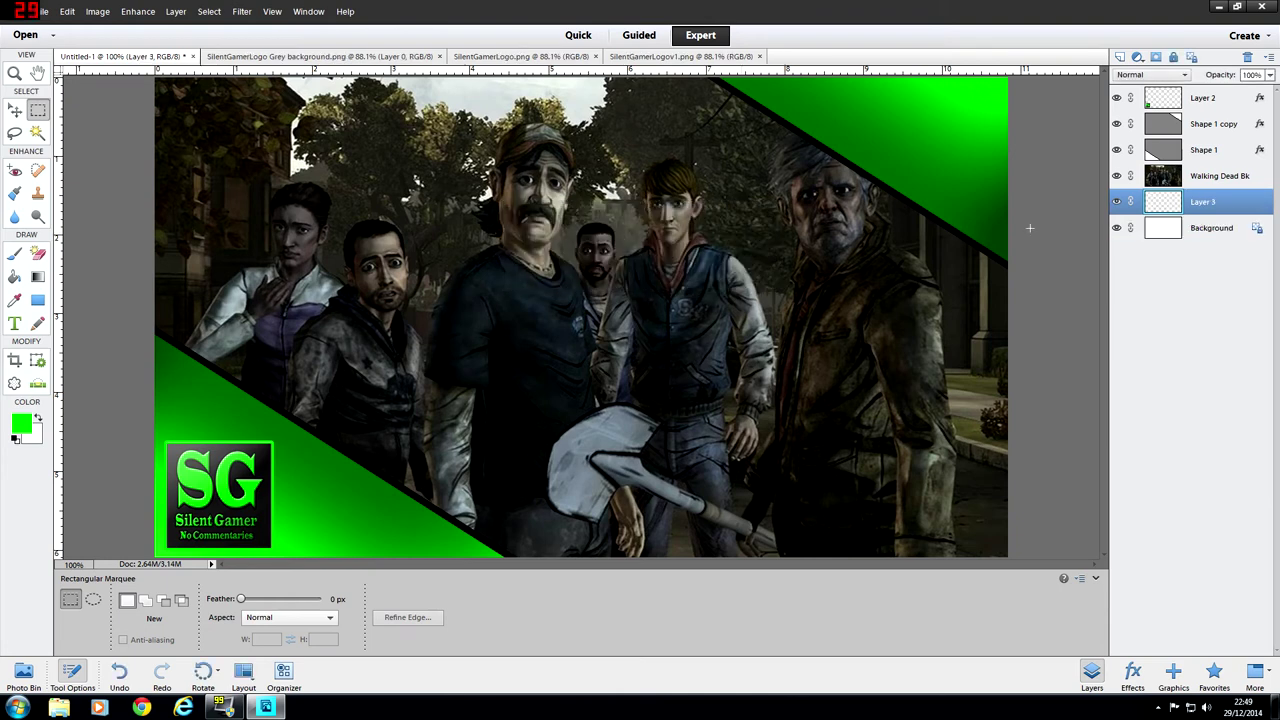
drag(1175, 213, 1170, 92)
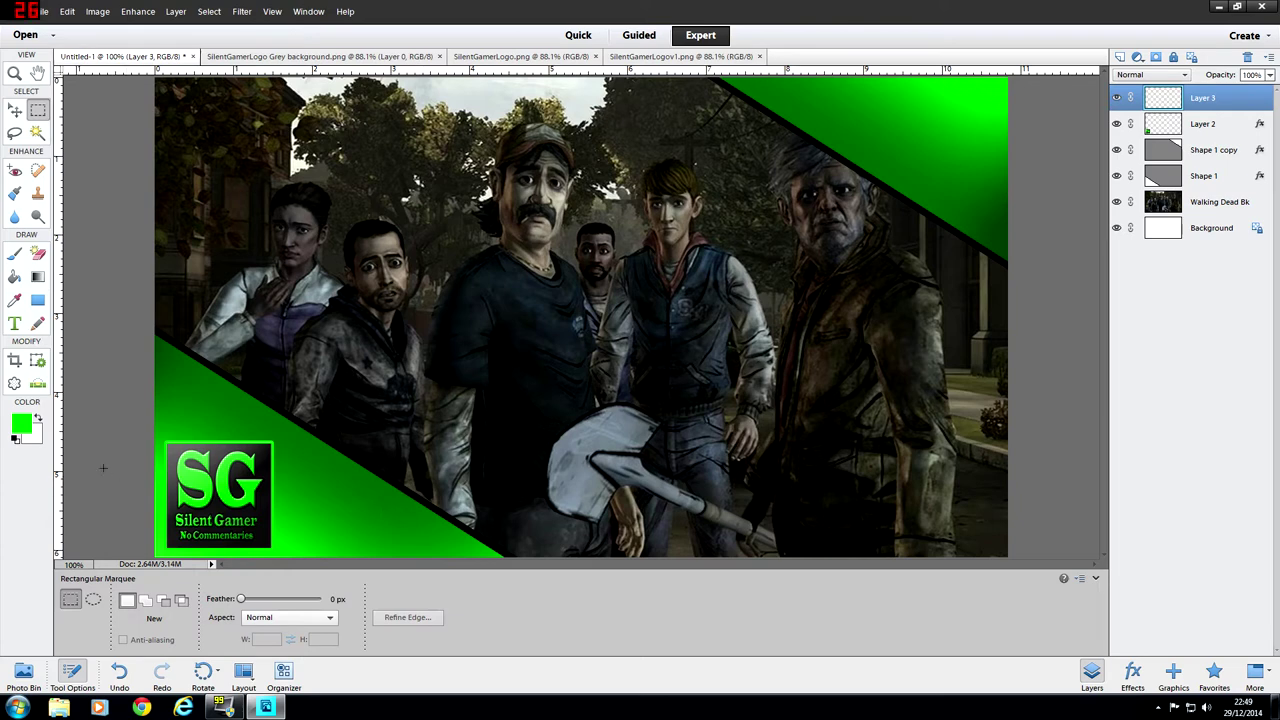
click(15, 325)
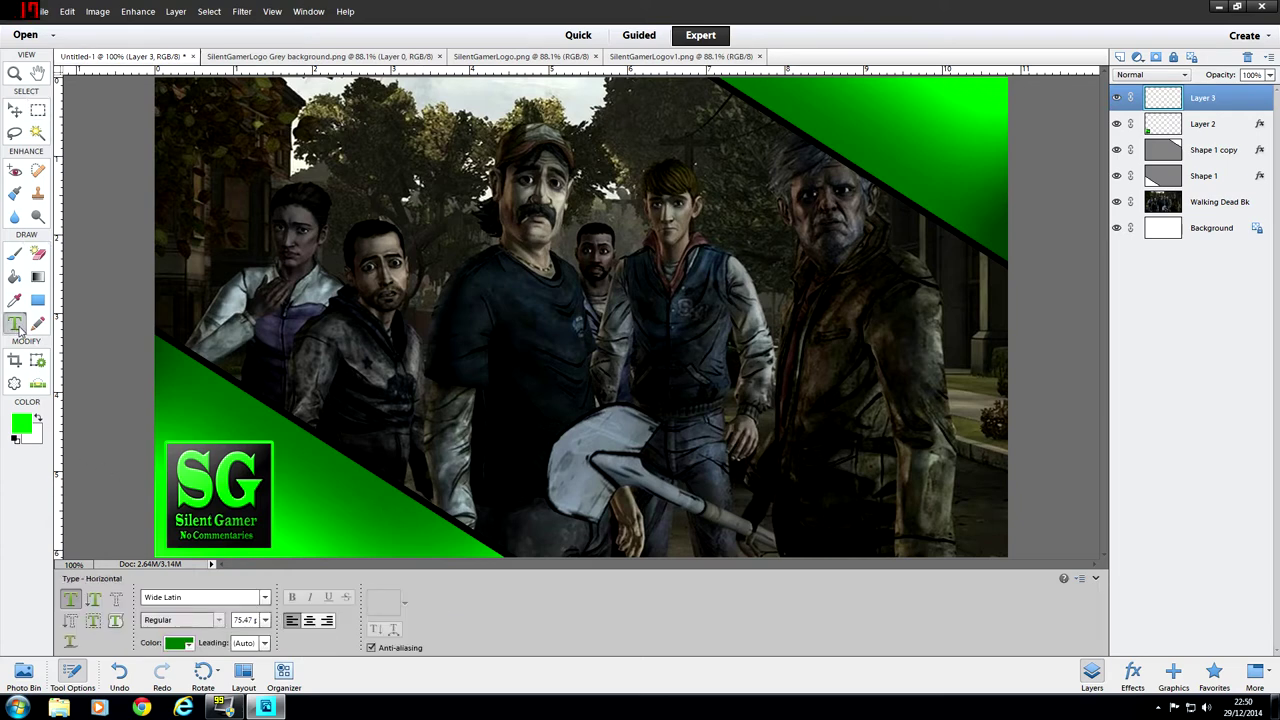